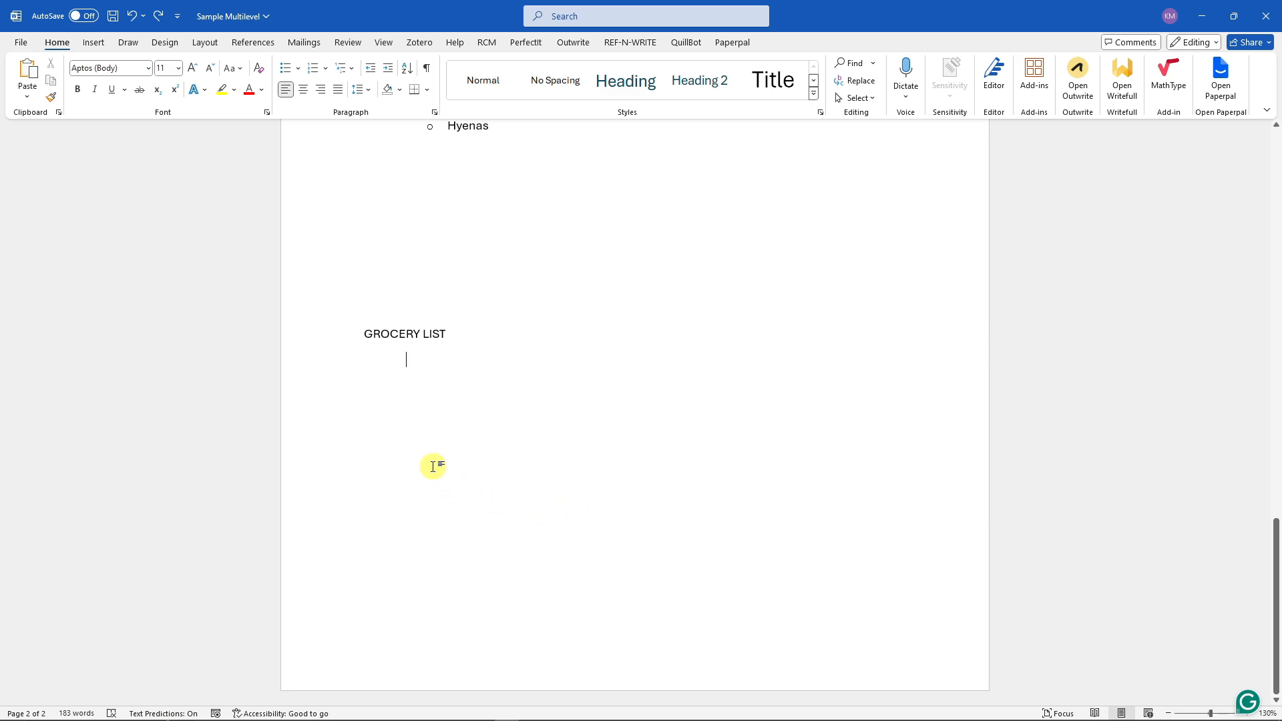
- Start a numbered list below the GROCERY LIST heading with the first item Fruits
left_click_drag(364, 335, 452, 335)
left_click(494, 335)
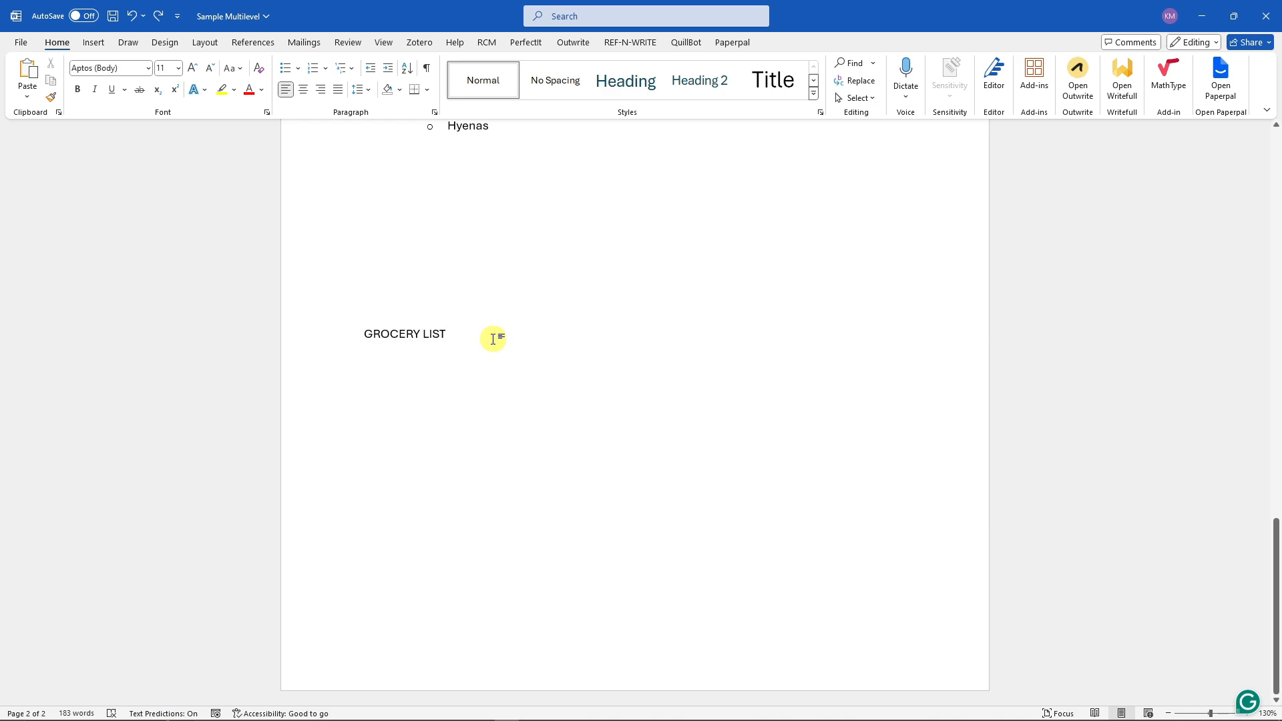
key("Return")
type("1.")
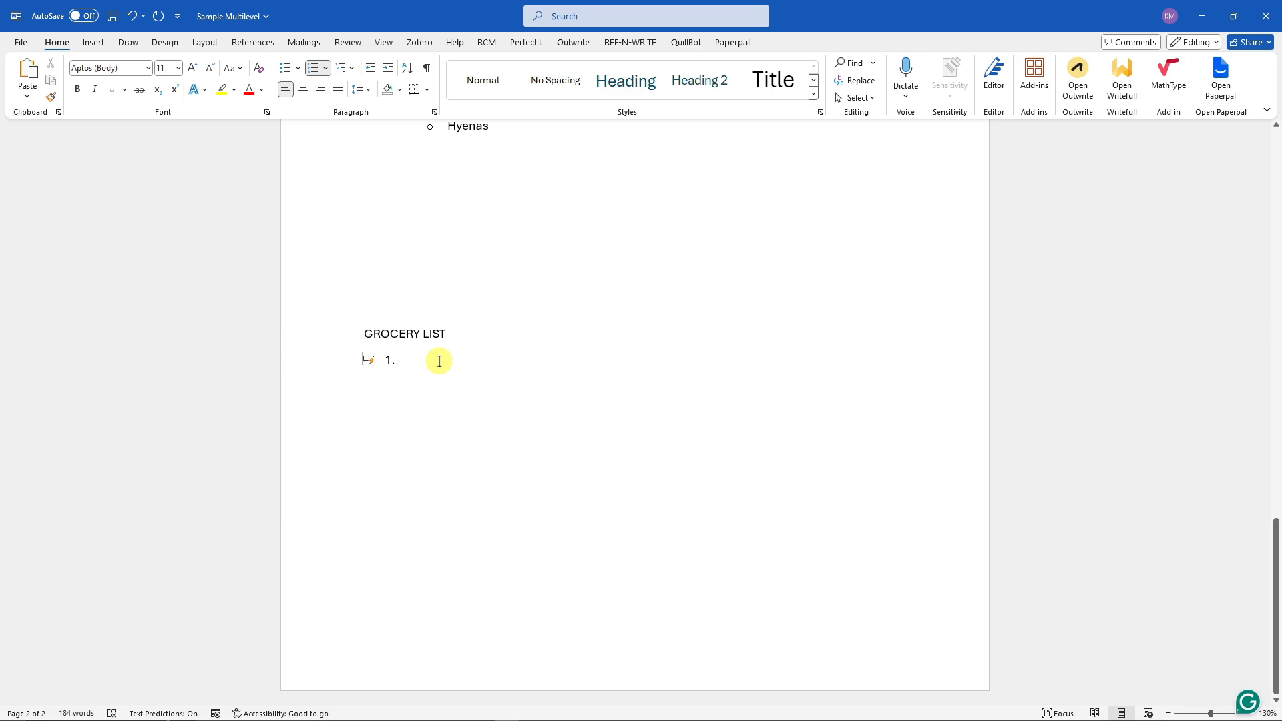
type(" Fruits")
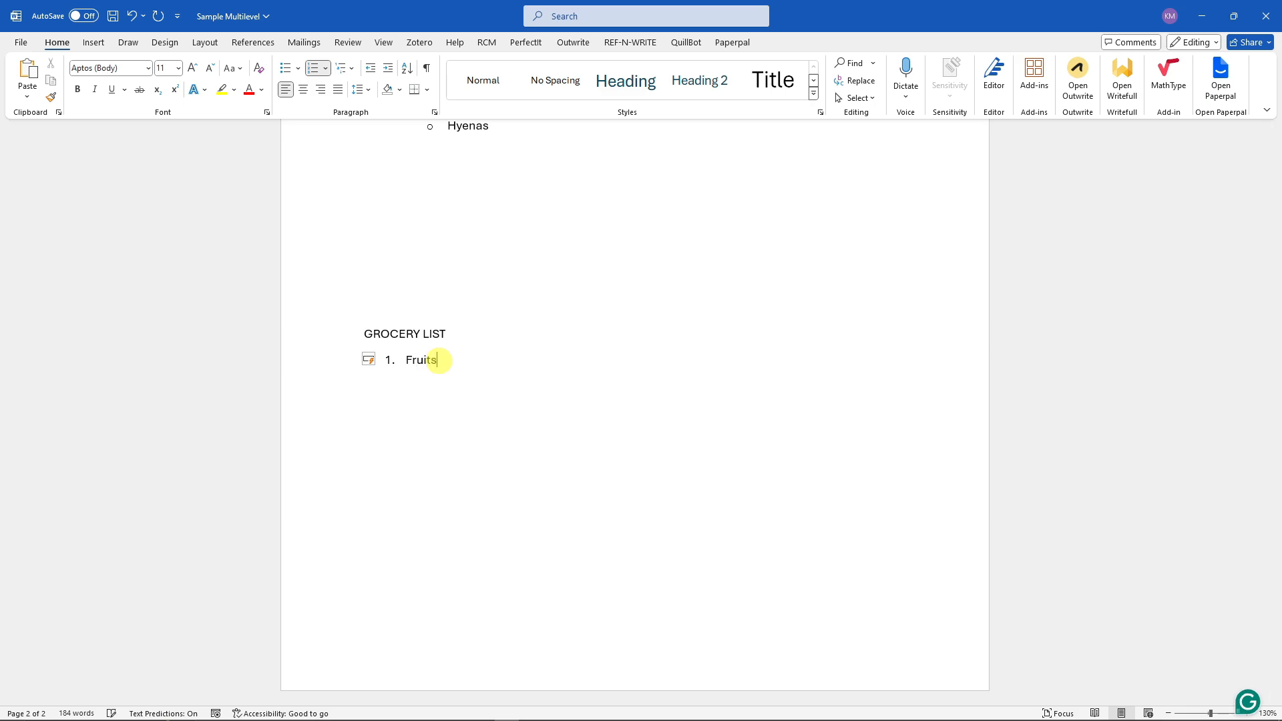
- Add Orange, Banana, Apple and Grapes as lettered sub-items under Fruits
key("Return")
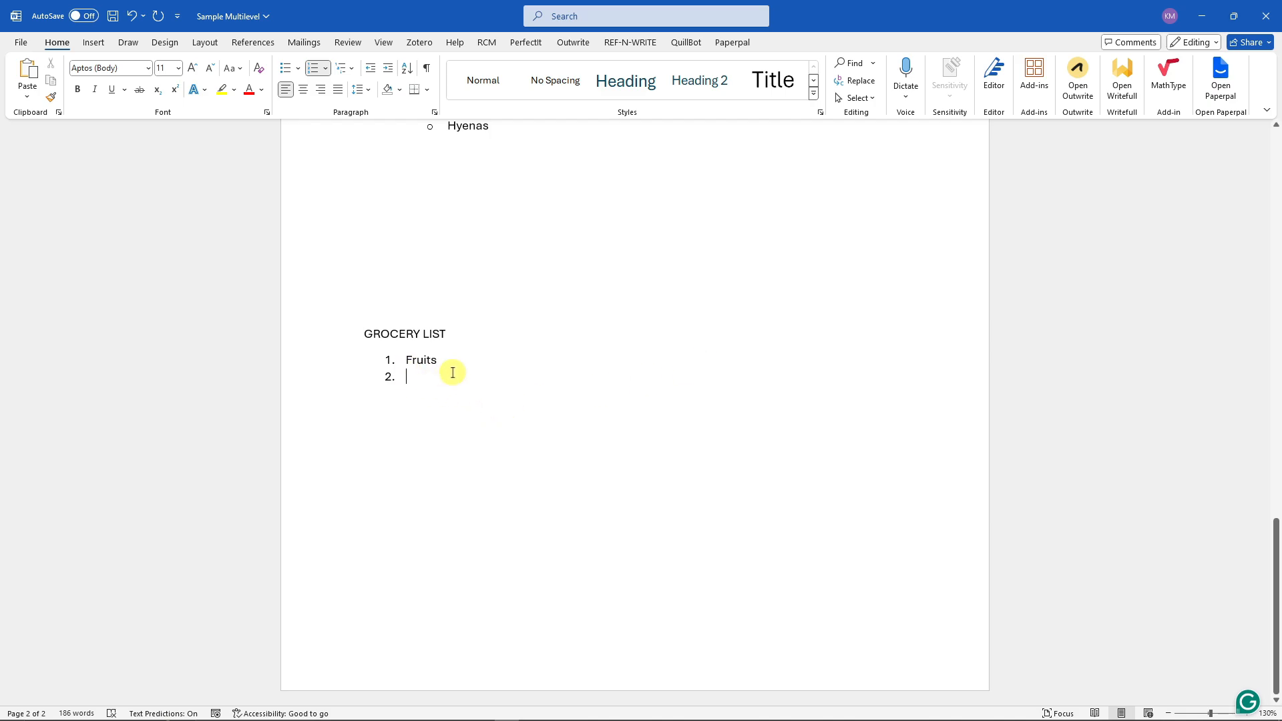
key("Tab")
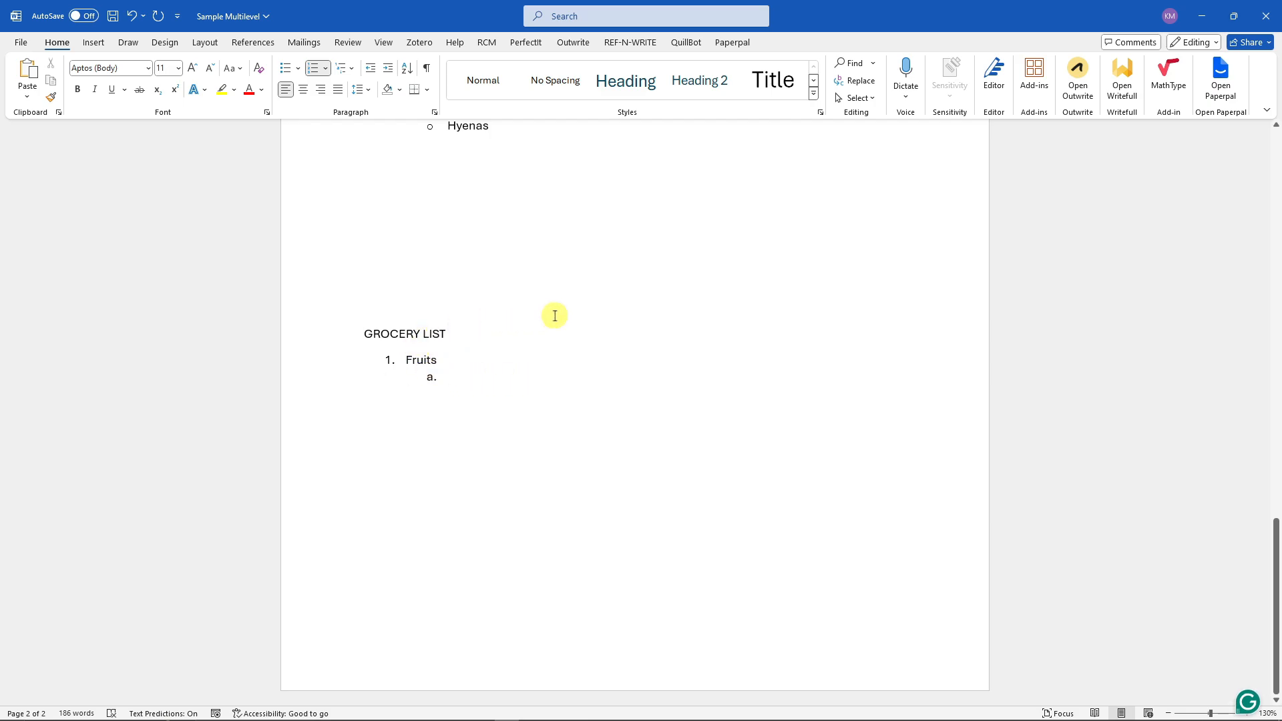
type("Orange")
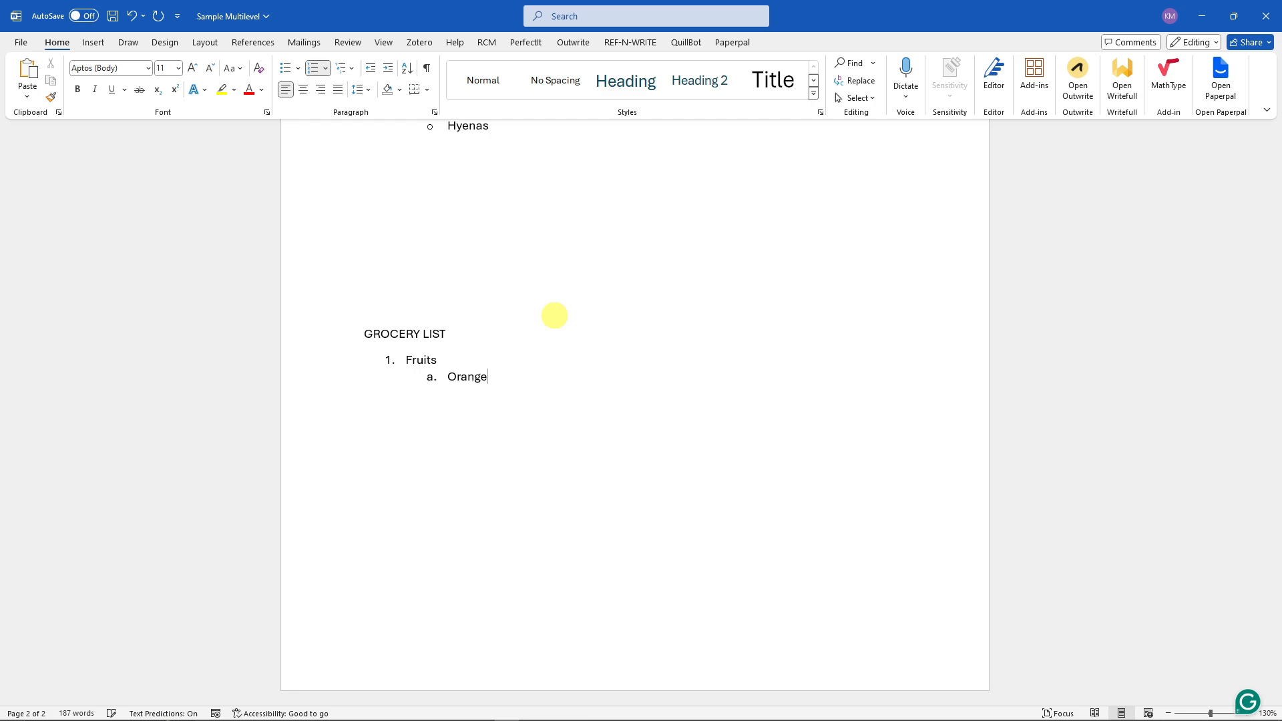
key("Return")
type("Banana")
key("Return")
type("Apple ")
type("Grapes")
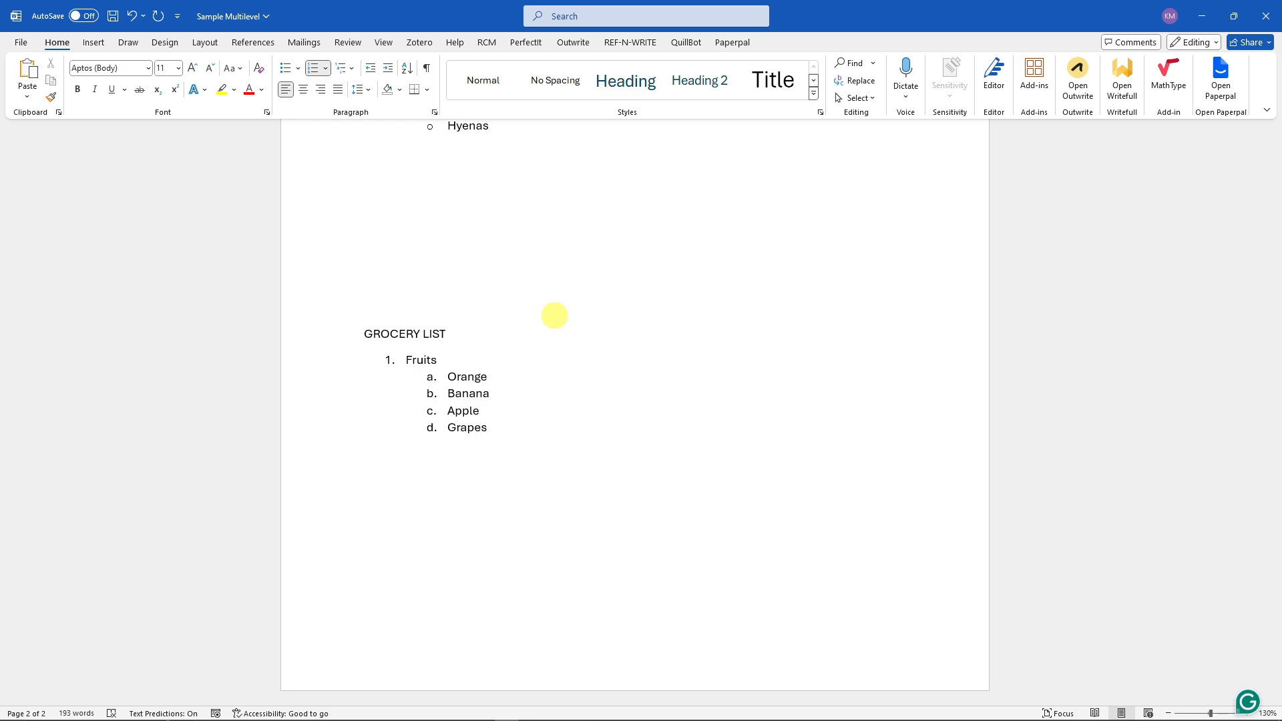
- Replace Grapes with Star Apple as a third-level item under Apple
key("BackSpace")
key("BackSpace")
key("BackSpace")
key("BackSpace")
key("BackSpace")
key("BackSpace")
key("BackSpace")
key("BackSpace")
key("BackSpace")
type("Star Apple")
key("Return")
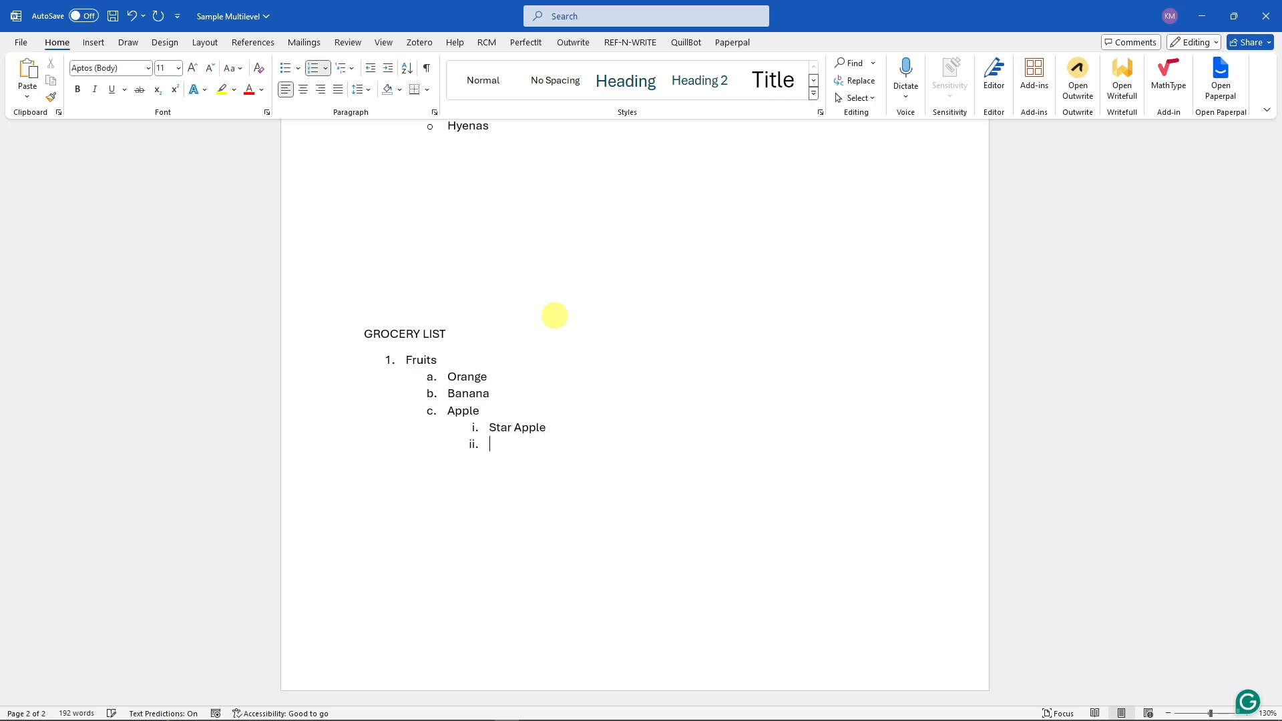
- Add Guava Apple and Pineapple as further items under Apple
type("Guava Apple")
key("Return")
type("Pineapple")
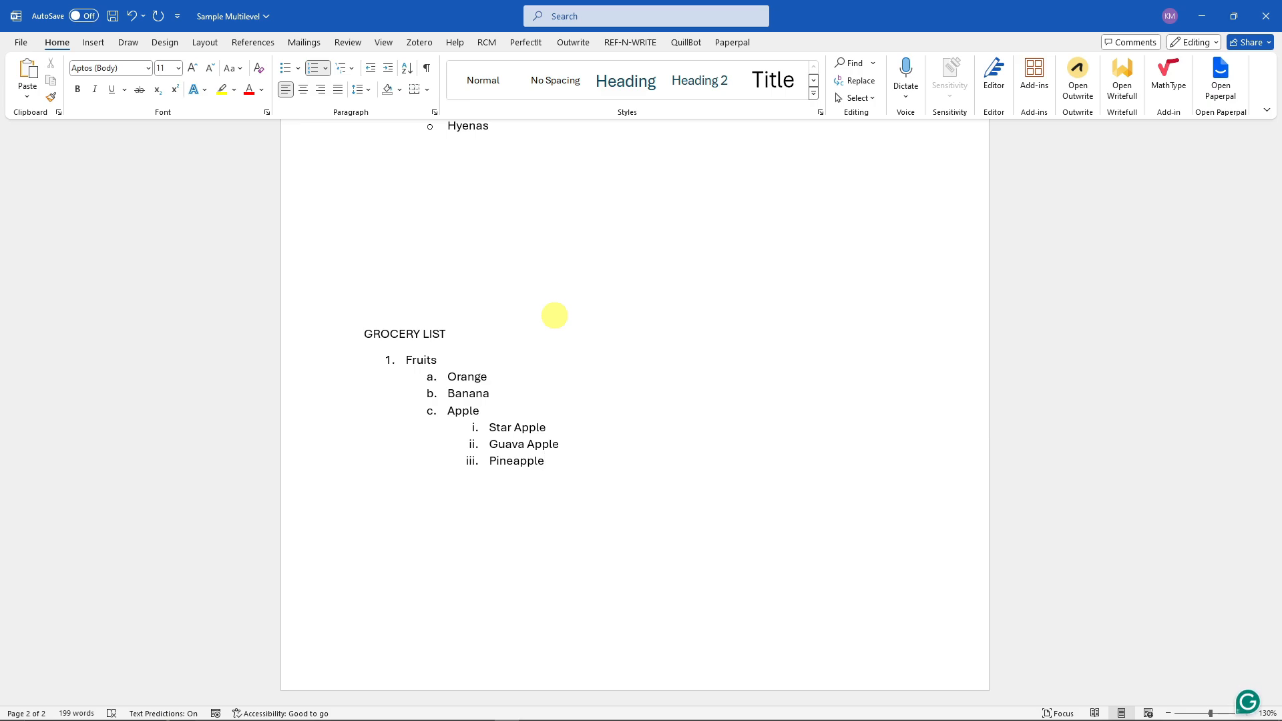
- Replace Pineapple with Red Apple in the Apple sub-list
key("BackSpace")
key("BackSpace")
key("BackSpace")
key("BackSpace")
key("BackSpace")
key("BackSpace")
key("BackSpace")
key("BackSpace")
key("BackSpace")
key("BackSpace")
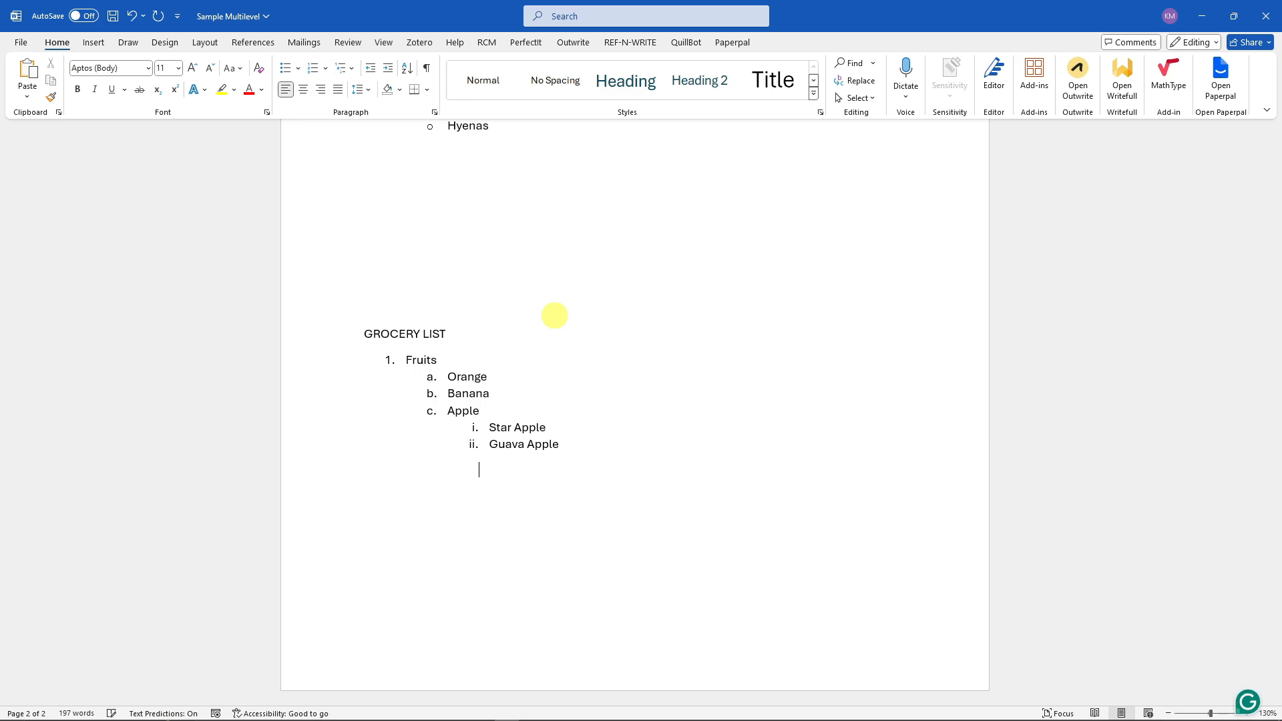
key("BackSpace")
key("Return")
type("Red Apple")
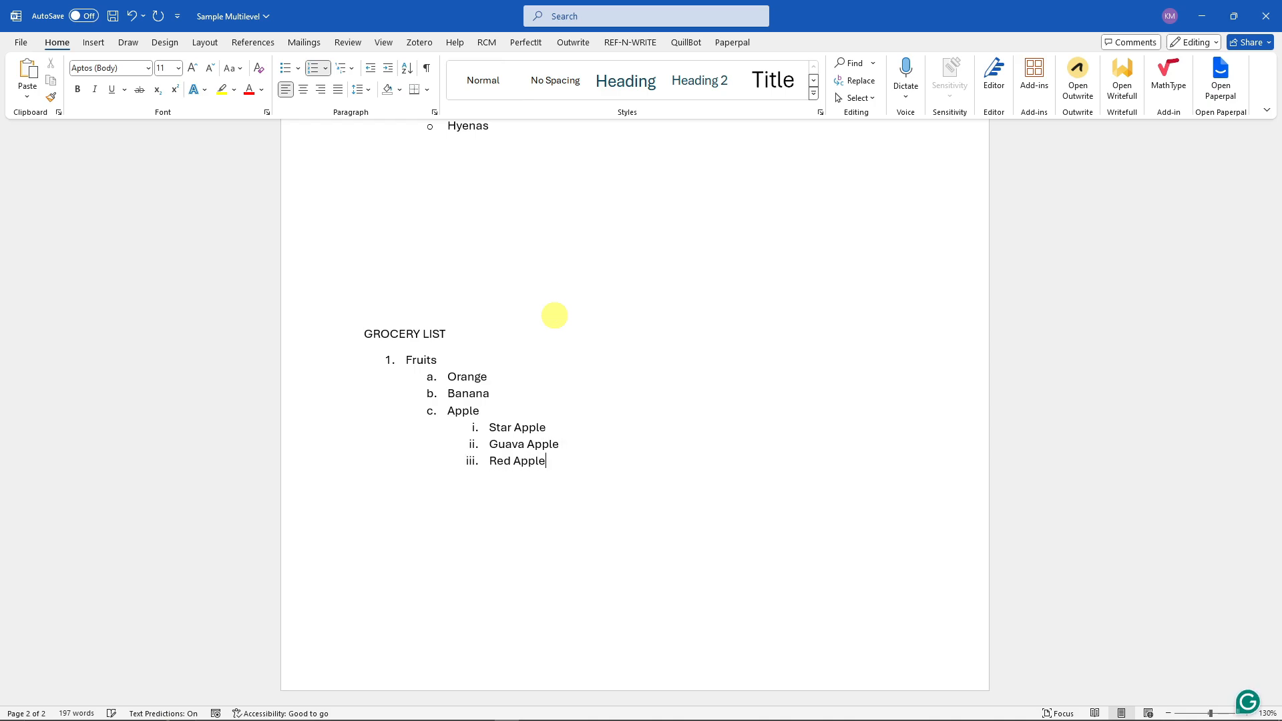
key("Return")
key("Tab")
key("shift+Tab")
key("BackSpace")
key("BackSpace")
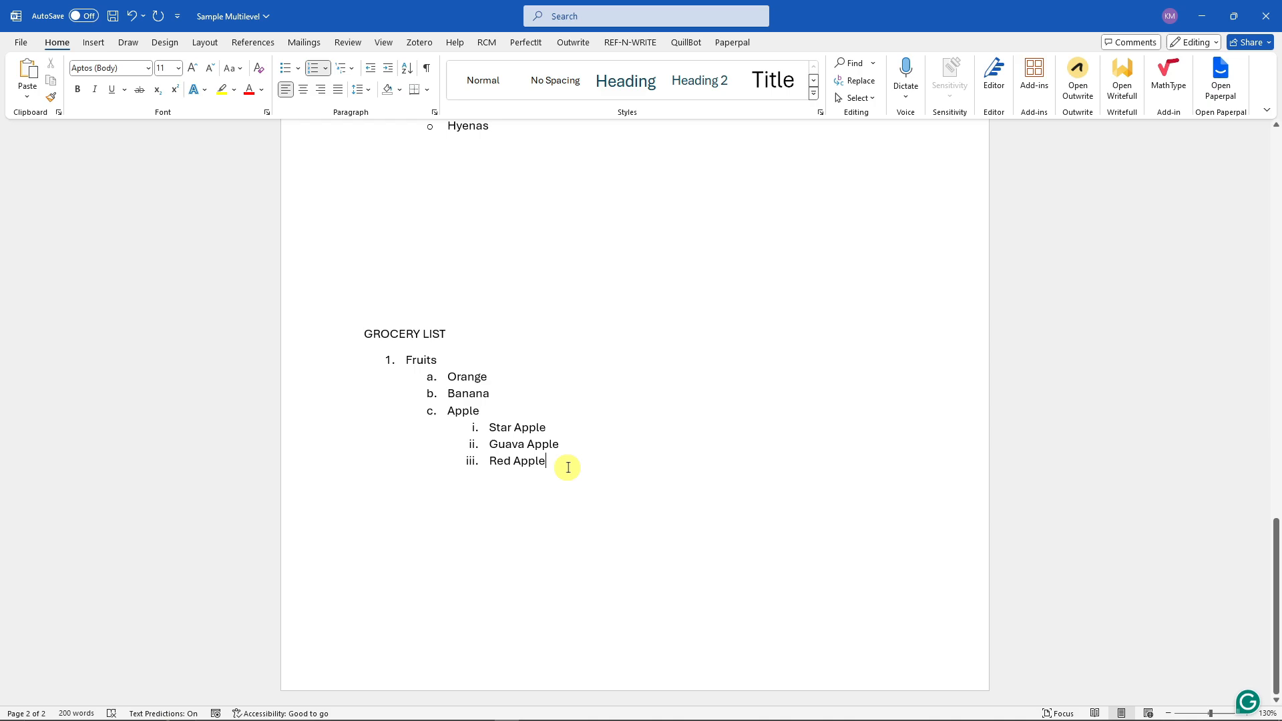
- Add Grapes as the next lettered sub-item under Fruits
key("Return")
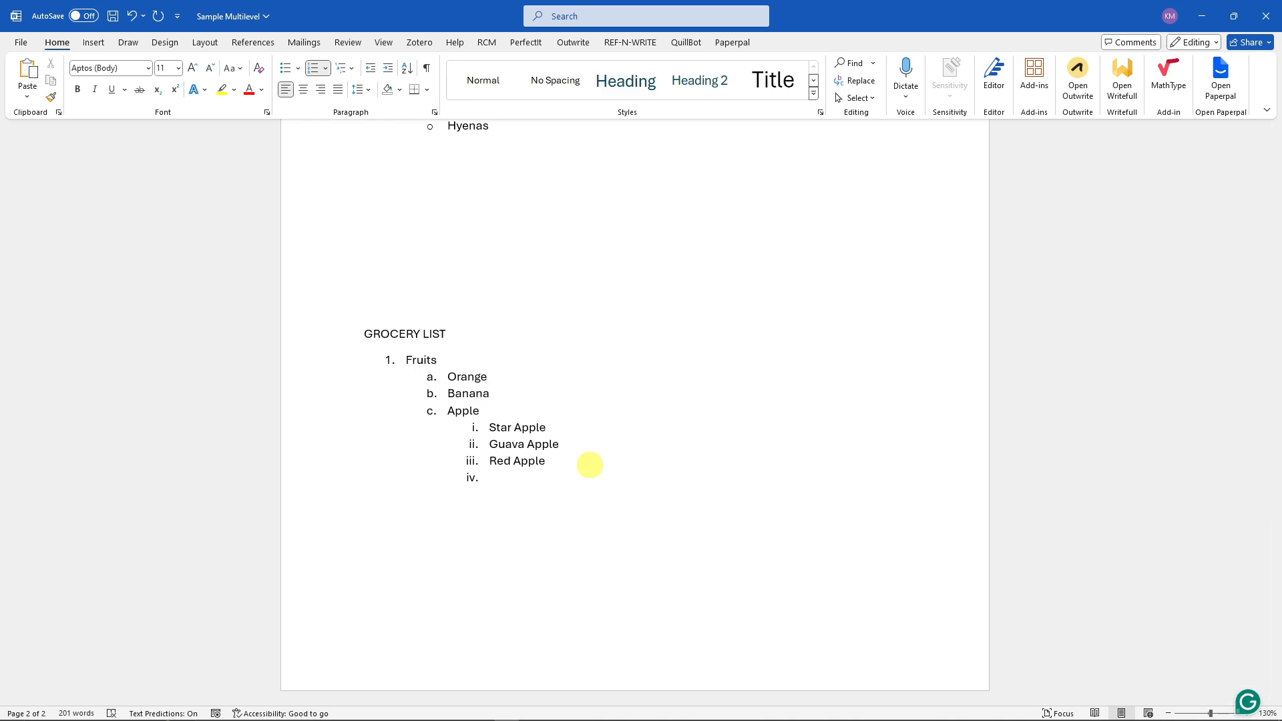
key("shift+Tab")
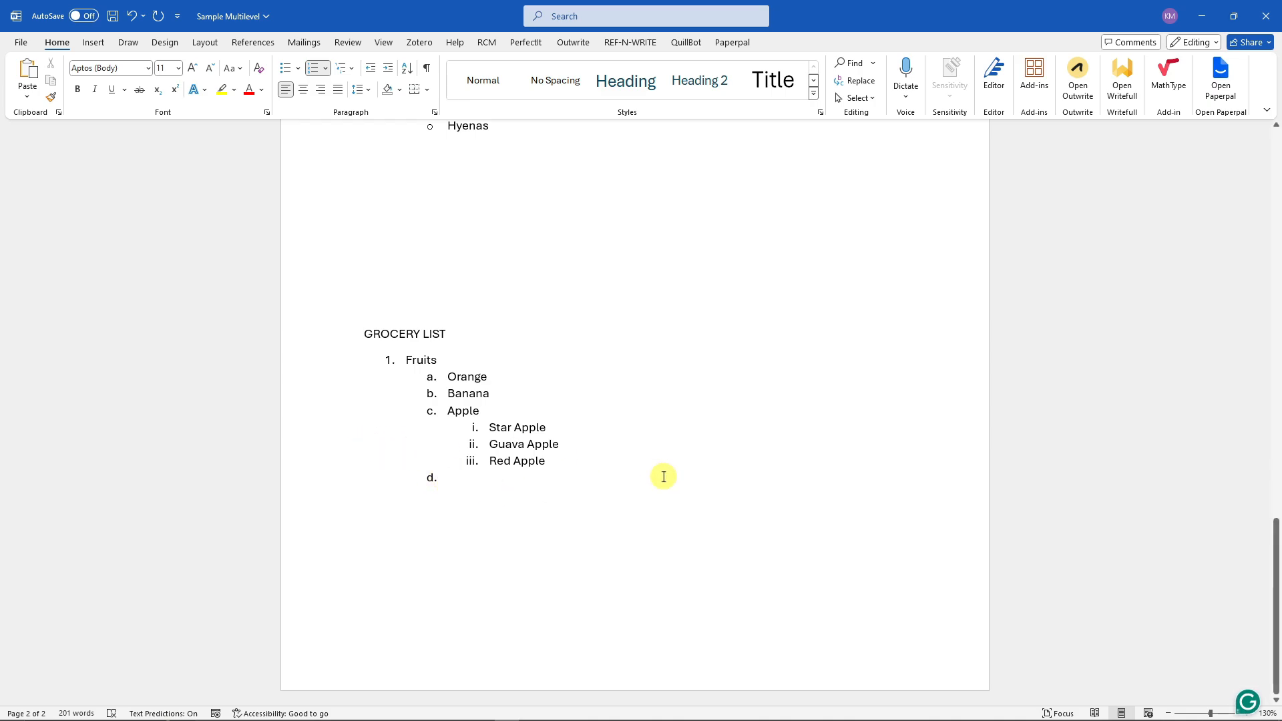
type("Grapes")
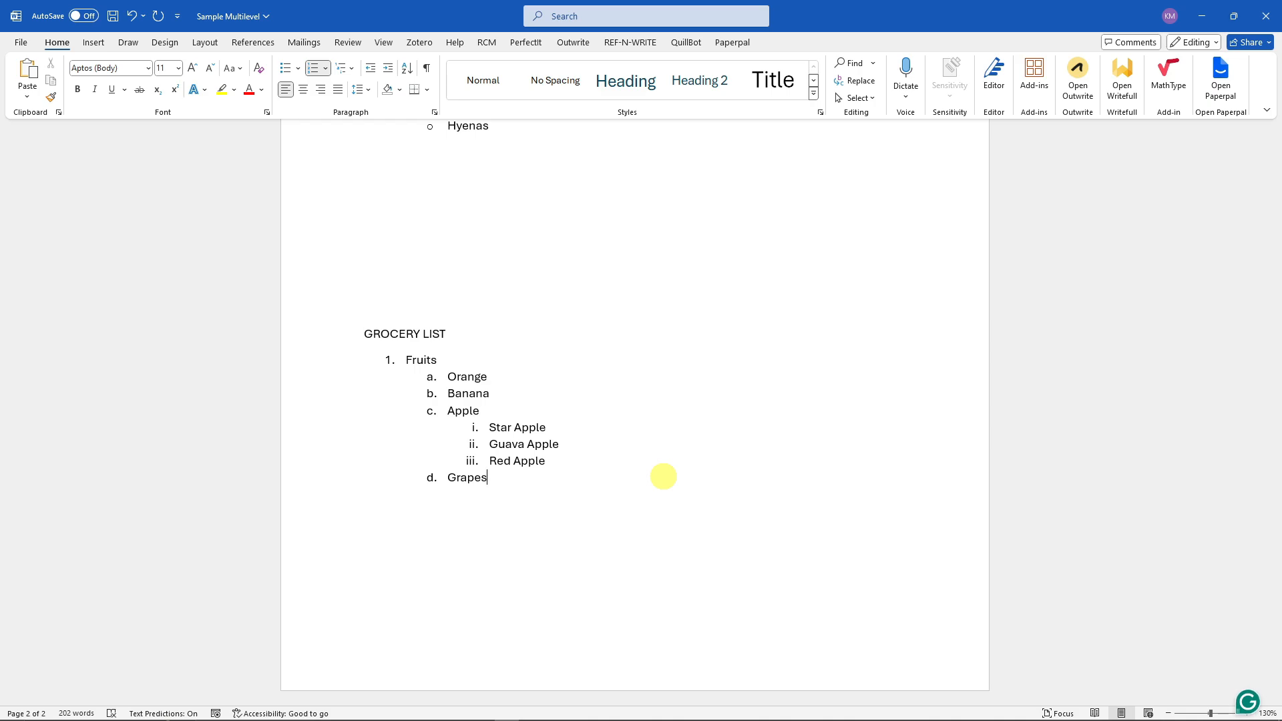
- Add Muscovat Grapes and Red Grapes as third-level items under Grapes
key("Return")
key("Tab")
type("Muscovat Grap")
key("BackSpace")
key("BackSpace")
type("apes")
key("Return")
type("Red Grapes")
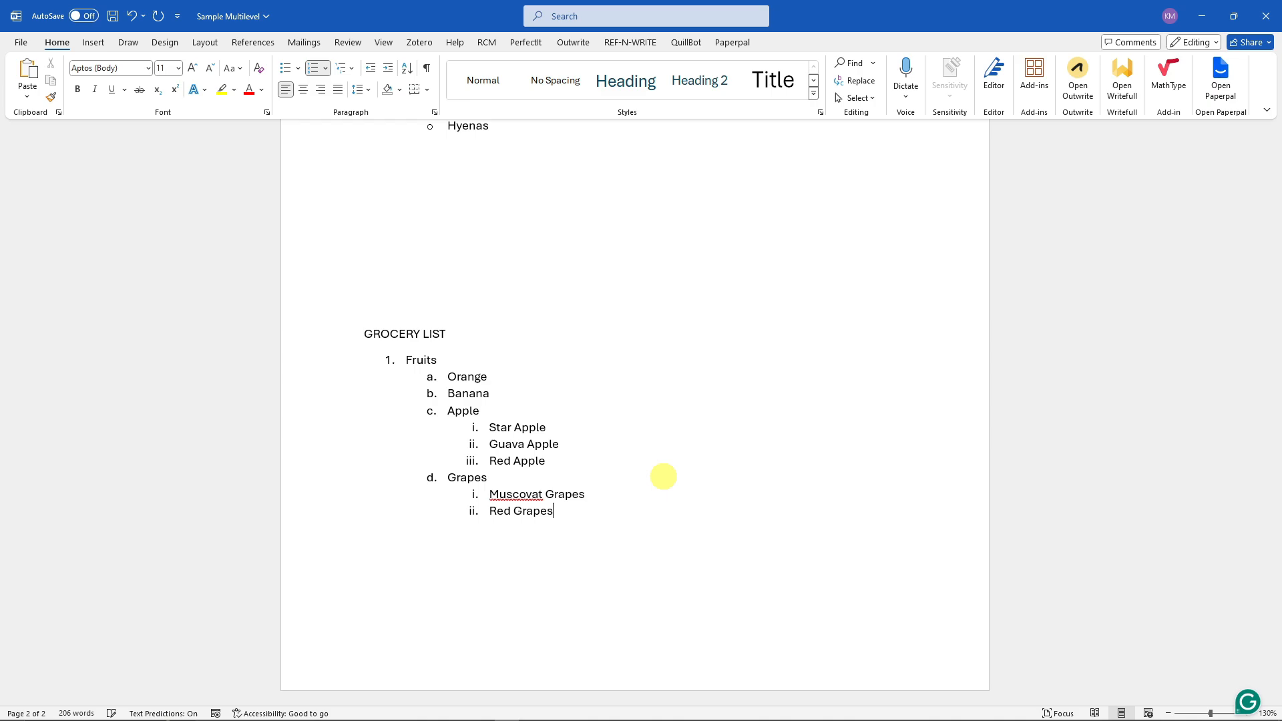
- Add Vegetables as the second main item with Broccoli as its sub-item
key("Return")
key("shift+Tab")
key("shift+Tab")
type("Vegetables")
key("Return")
key("Tab")
type("Brocolli")
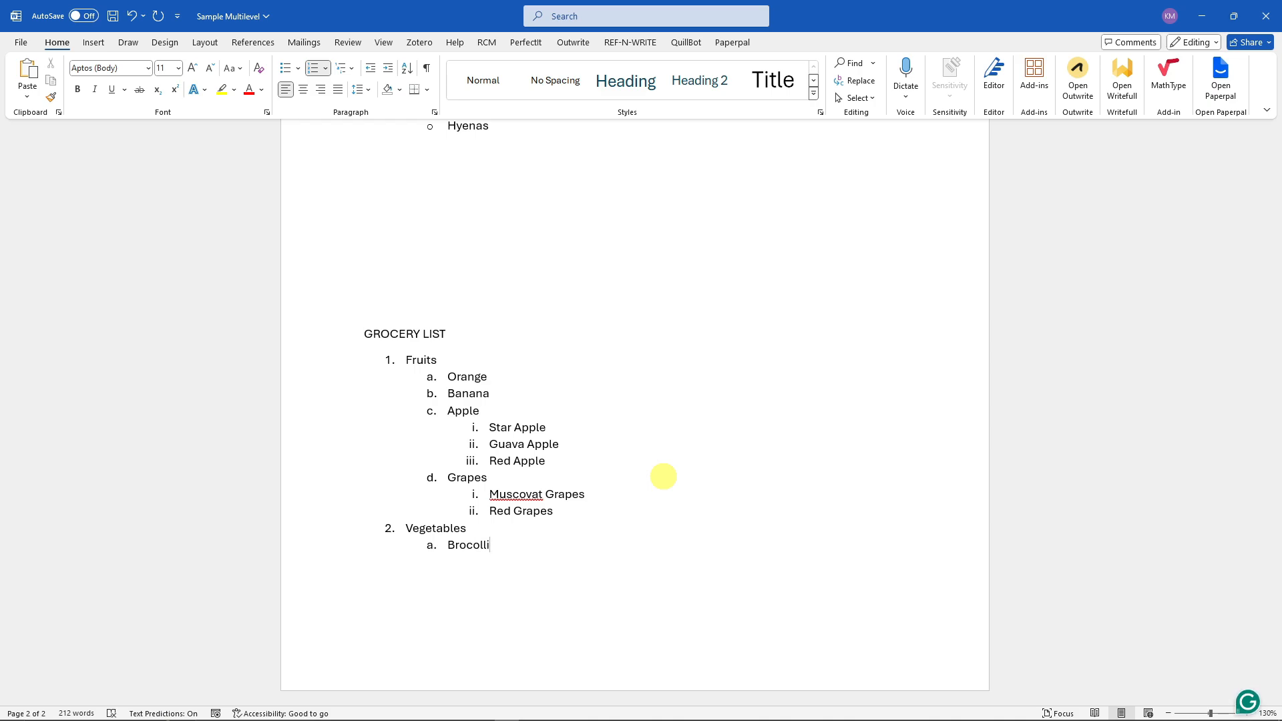
- Add Blue Broccoli as a third-level item under Broccoli
key("Return")
key("Tab")
type("Blue Broco")
type("lli")
key("Return")
key("shift+Tab")
key("shift+Tab")
key("BackSpace")
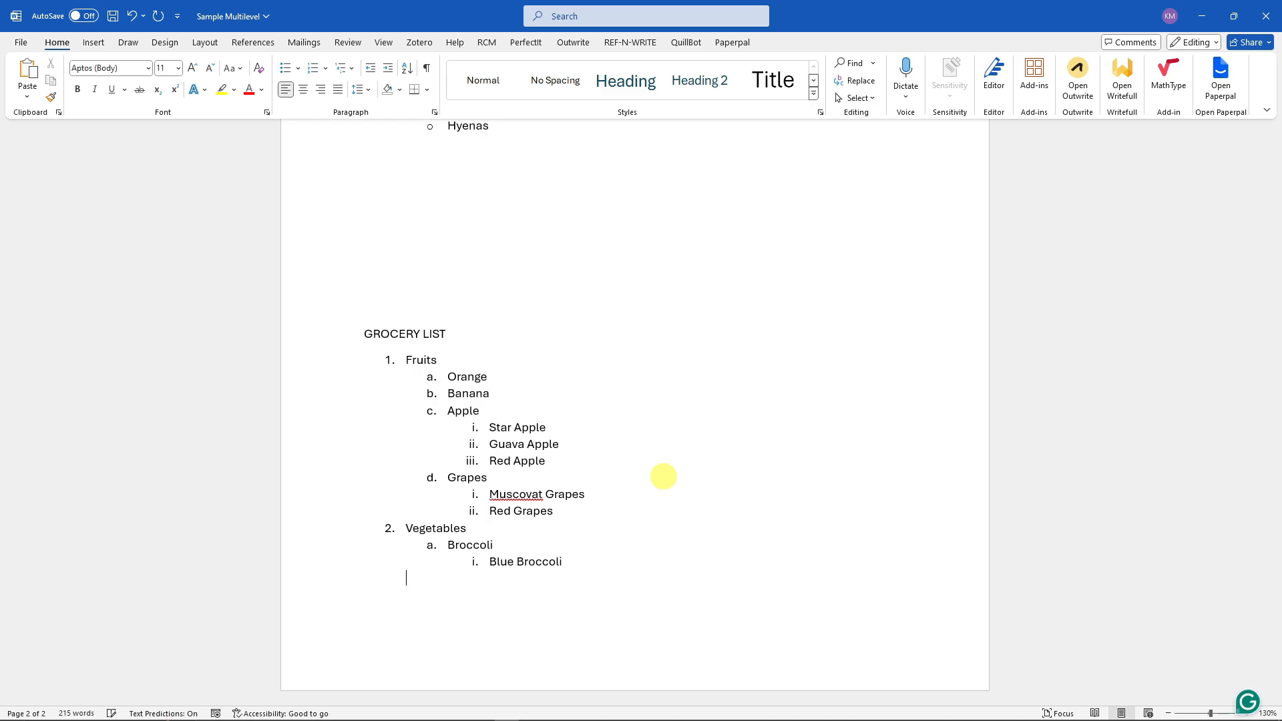
- Correct the spelling of Muscovat to Muscat
right_click(518, 494)
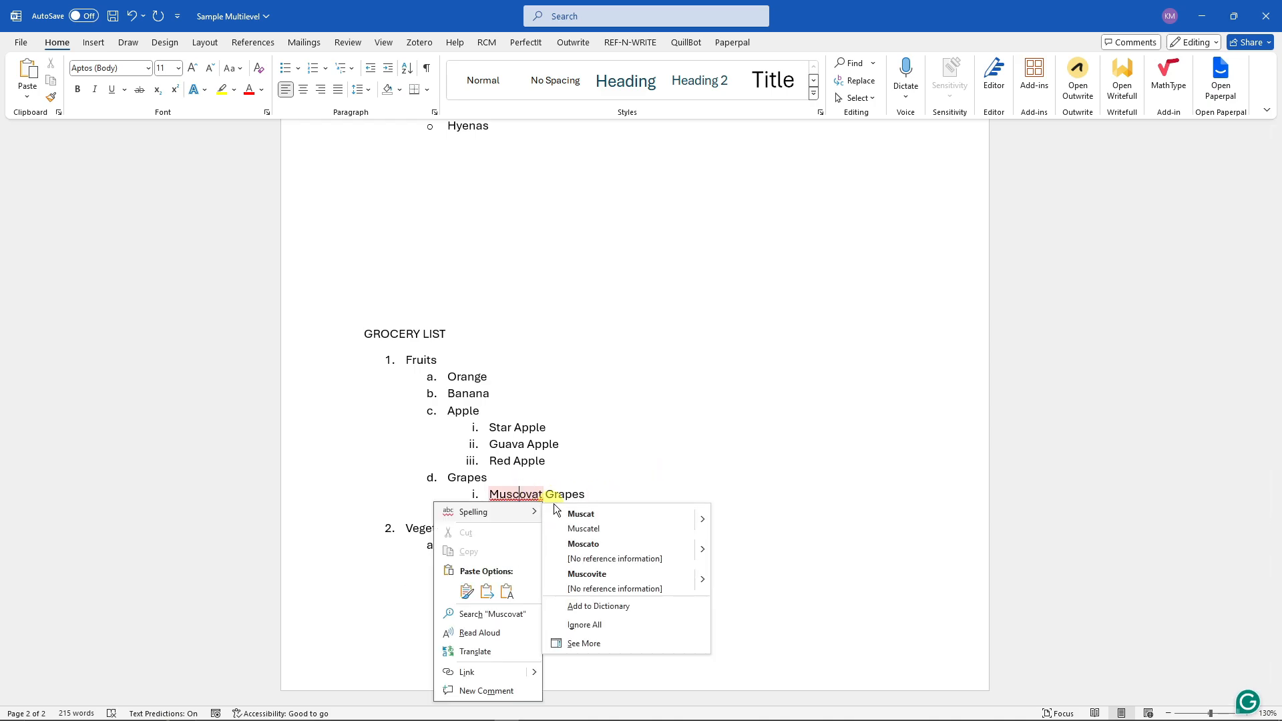
left_click(579, 508)
left_click(615, 561)
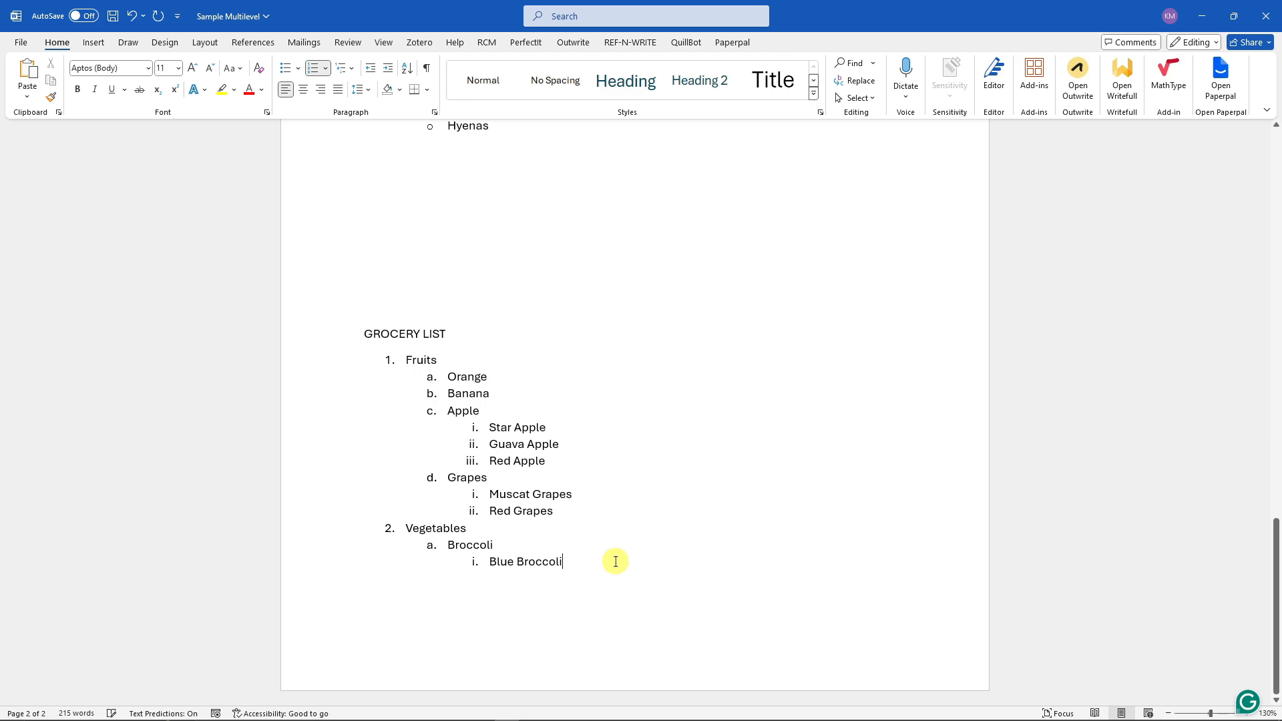
- Add Sample Broccoli as a fourth-level item under Blue Broccoli
key("Return")
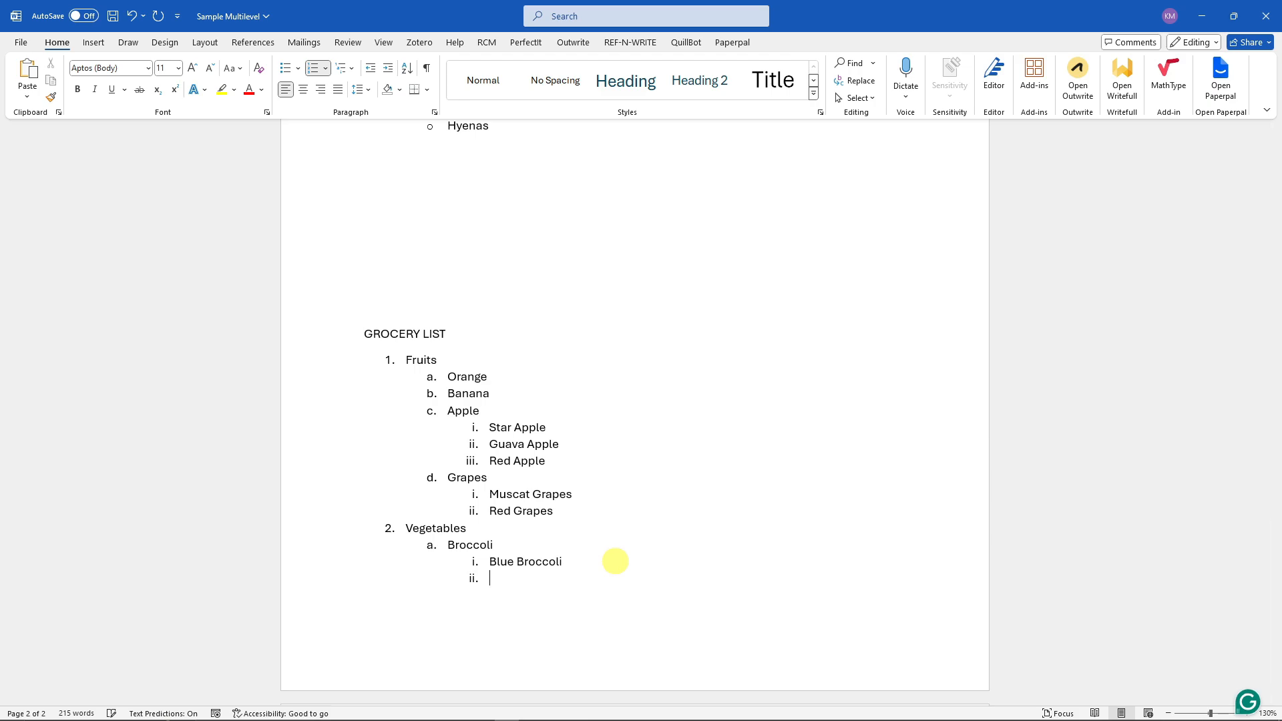
key("Tab")
type("Sample Broccoli")
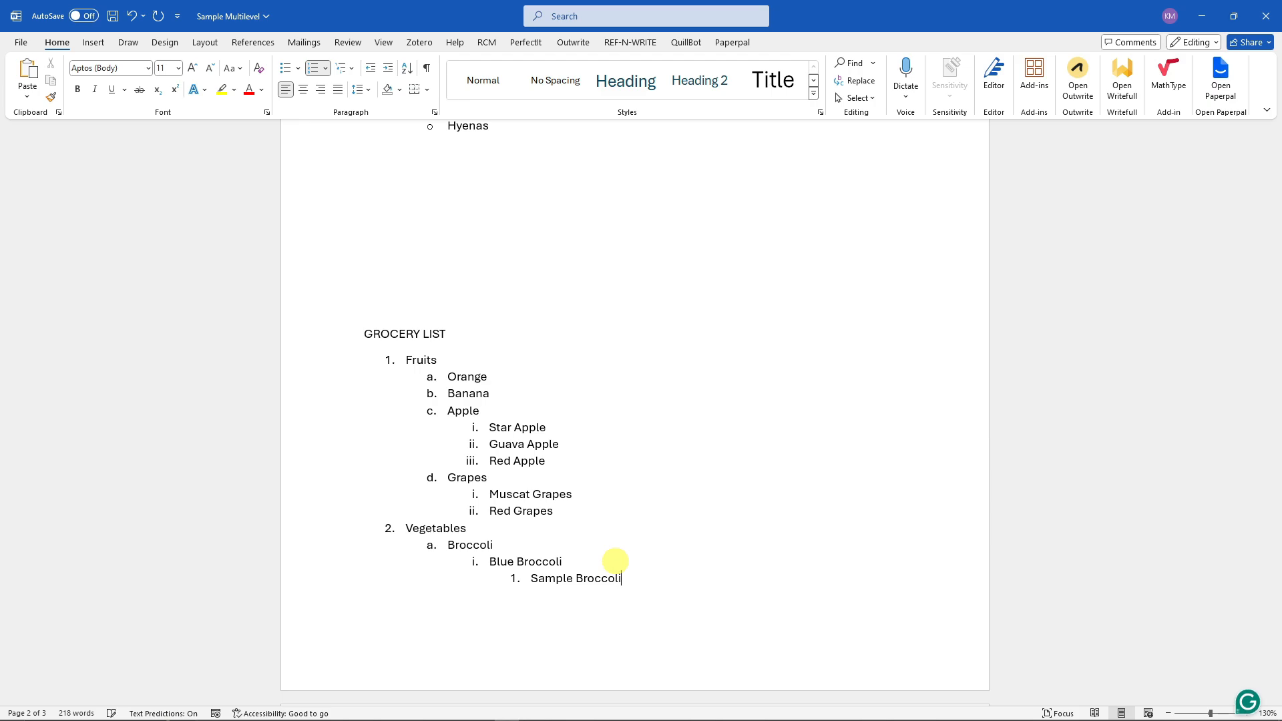
- Decrease the indent of Sample Broccoli three times until it becomes a top-level item
triple_click(548, 589)
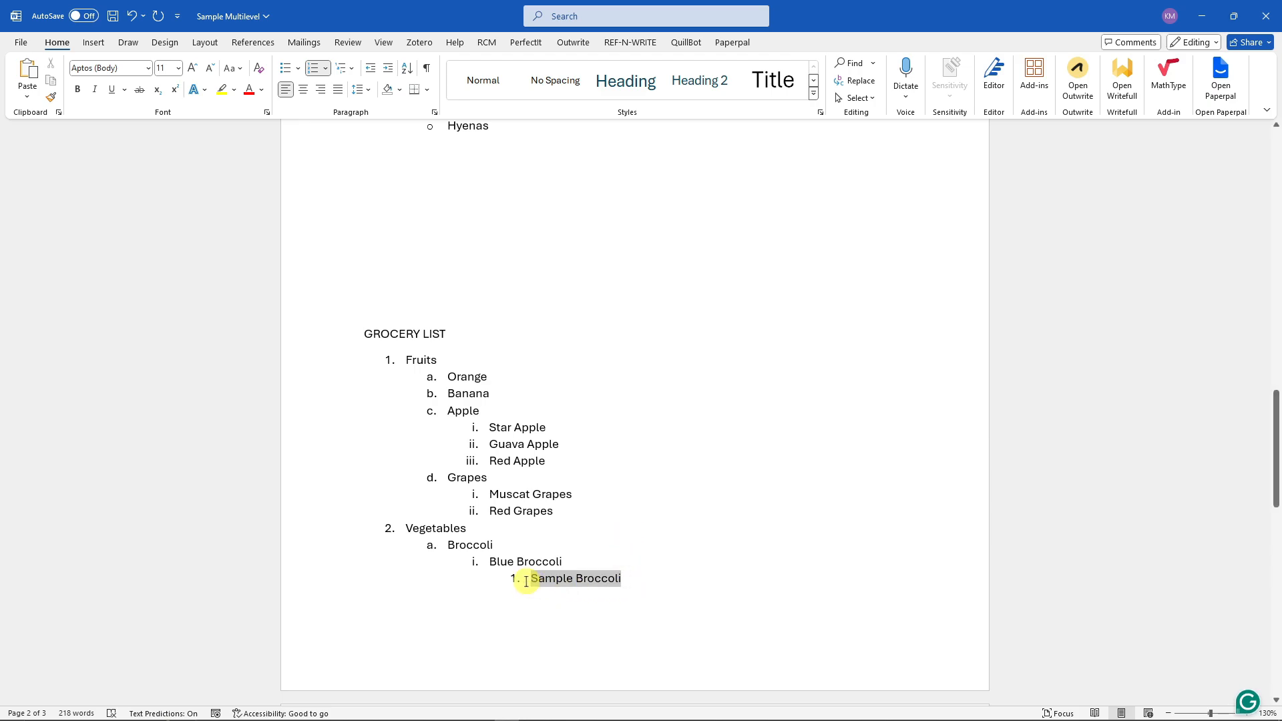
left_click(471, 574)
left_click_drag(628, 584, 531, 578)
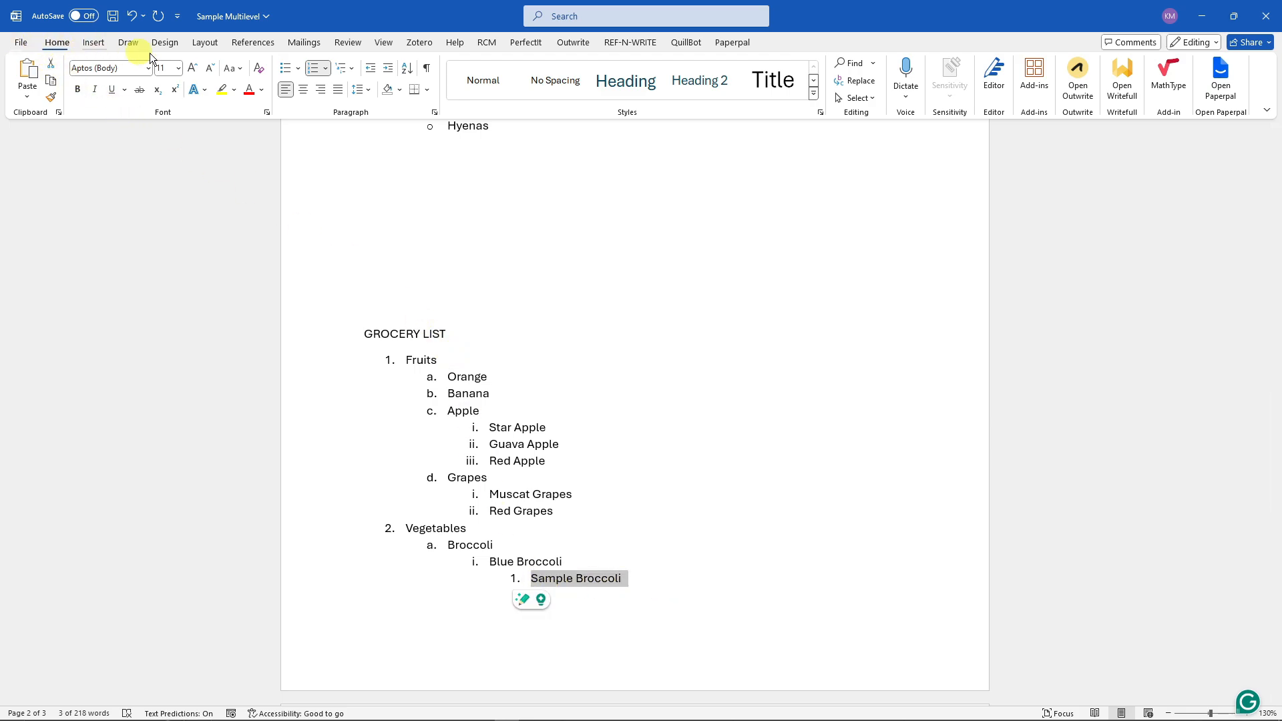
left_click(367, 70)
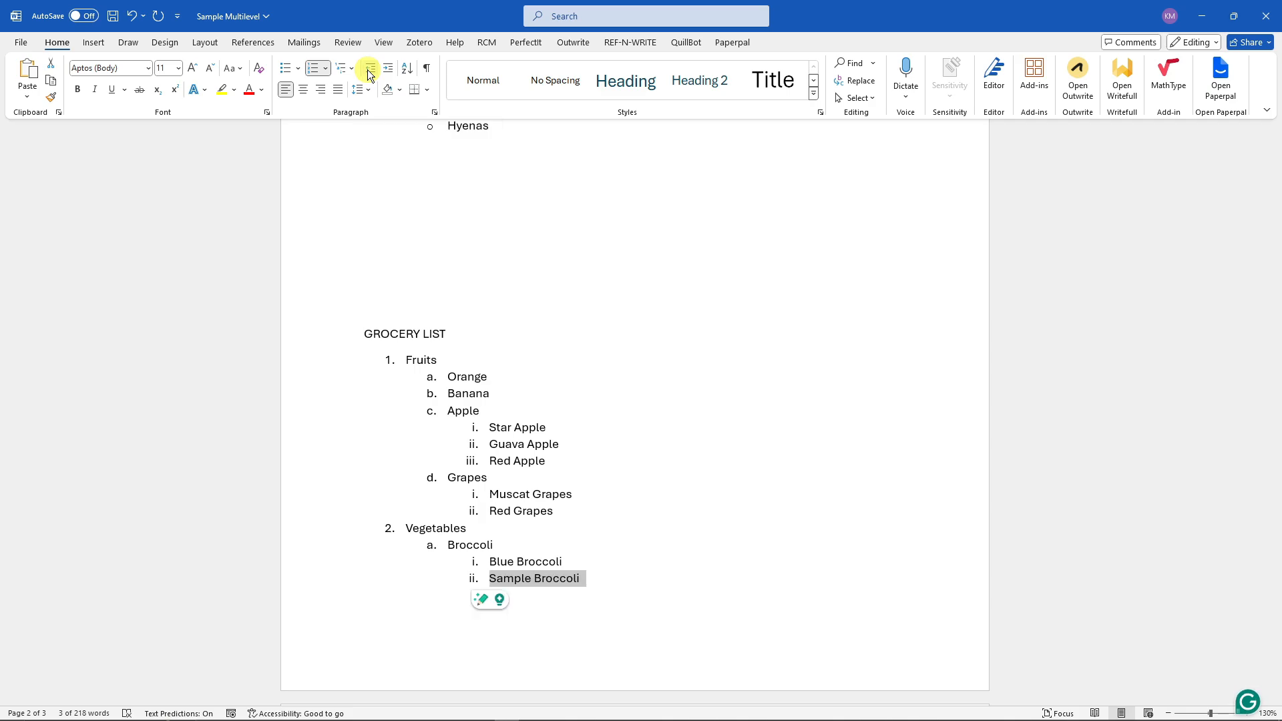
left_click(367, 69)
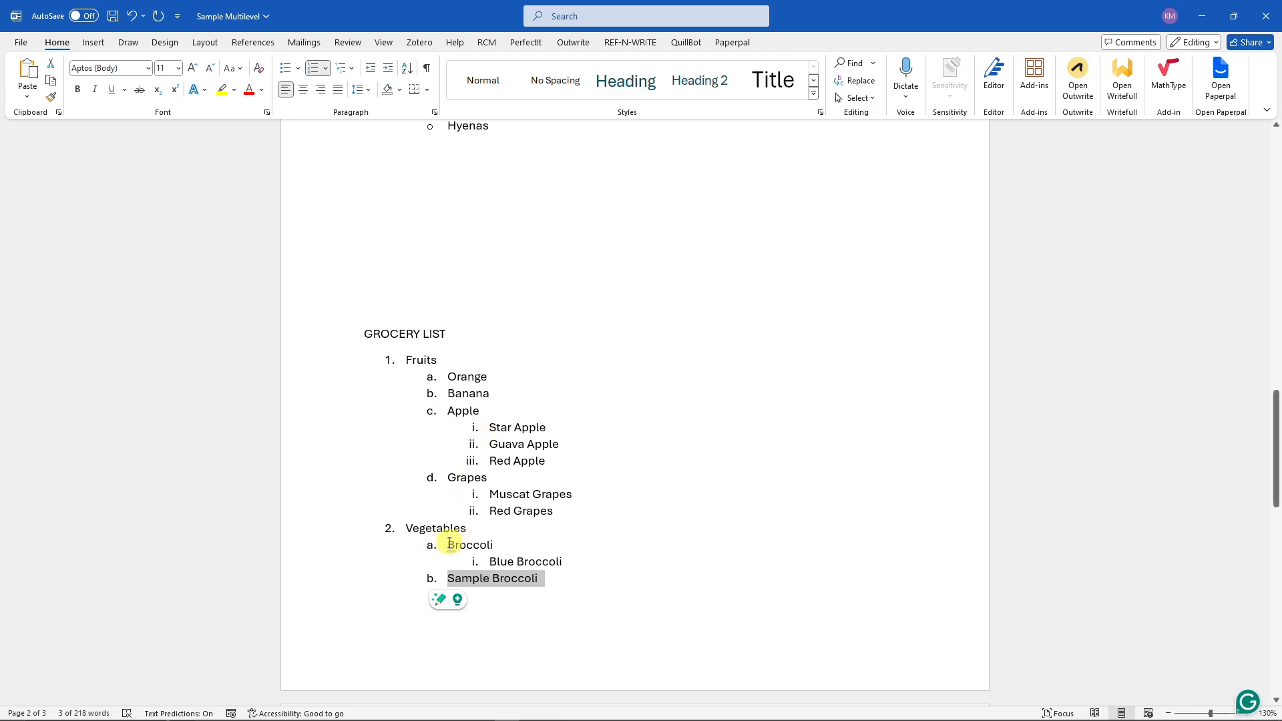
left_click(373, 70)
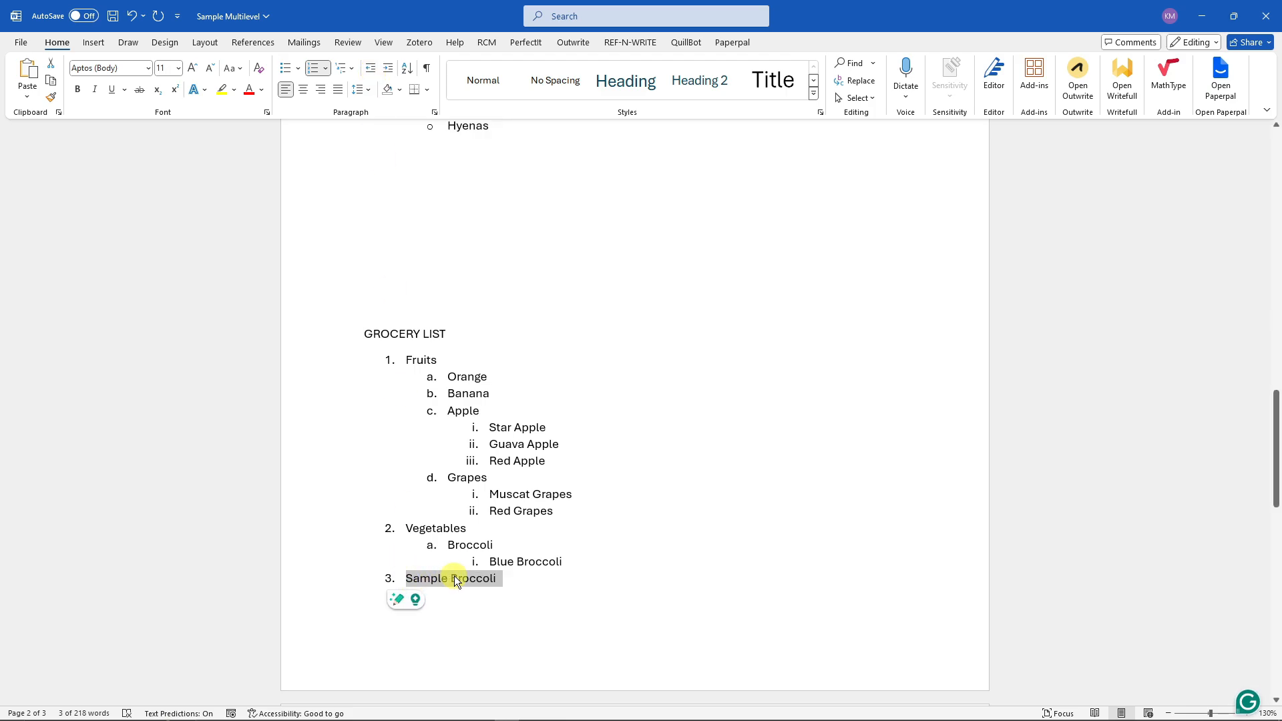
- Increase and decrease Sample Broccoli's indent, leaving it as a third-level item under Broccoli
left_click(390, 69)
left_click(390, 70)
left_click(390, 69)
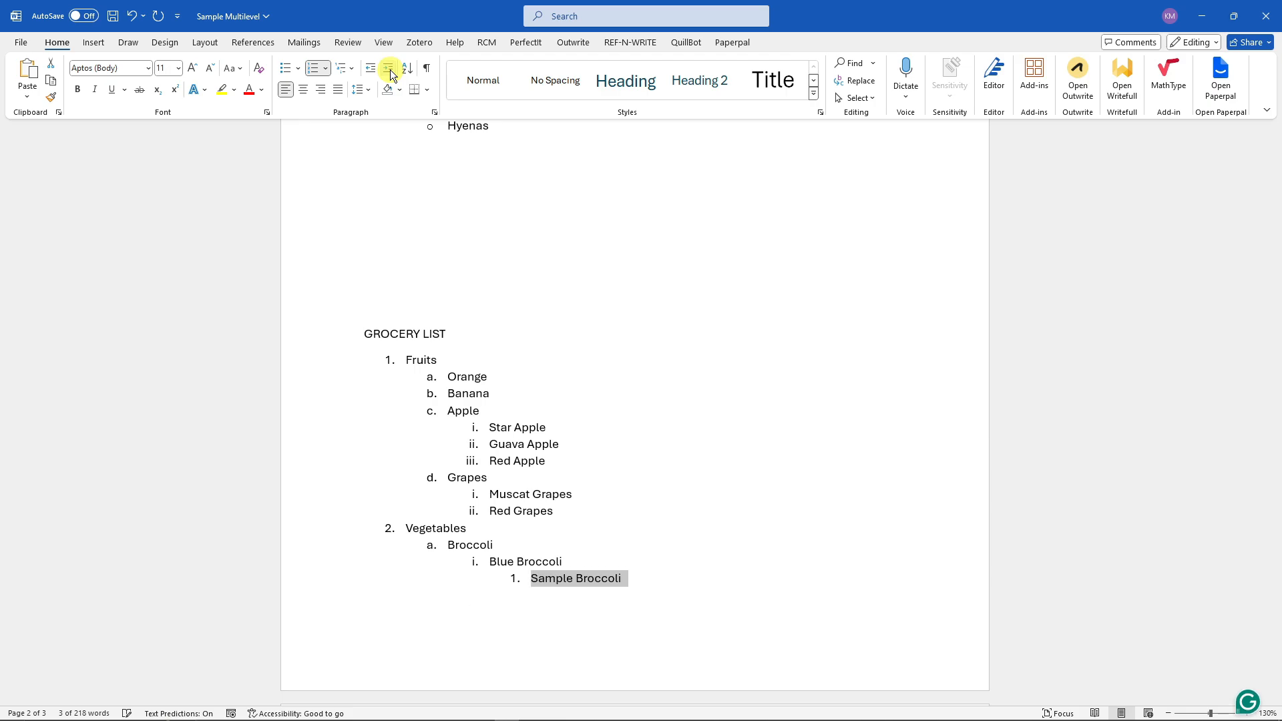
left_click(389, 70)
left_click(369, 68)
left_click(369, 68)
left_click(369, 68)
left_click(386, 69)
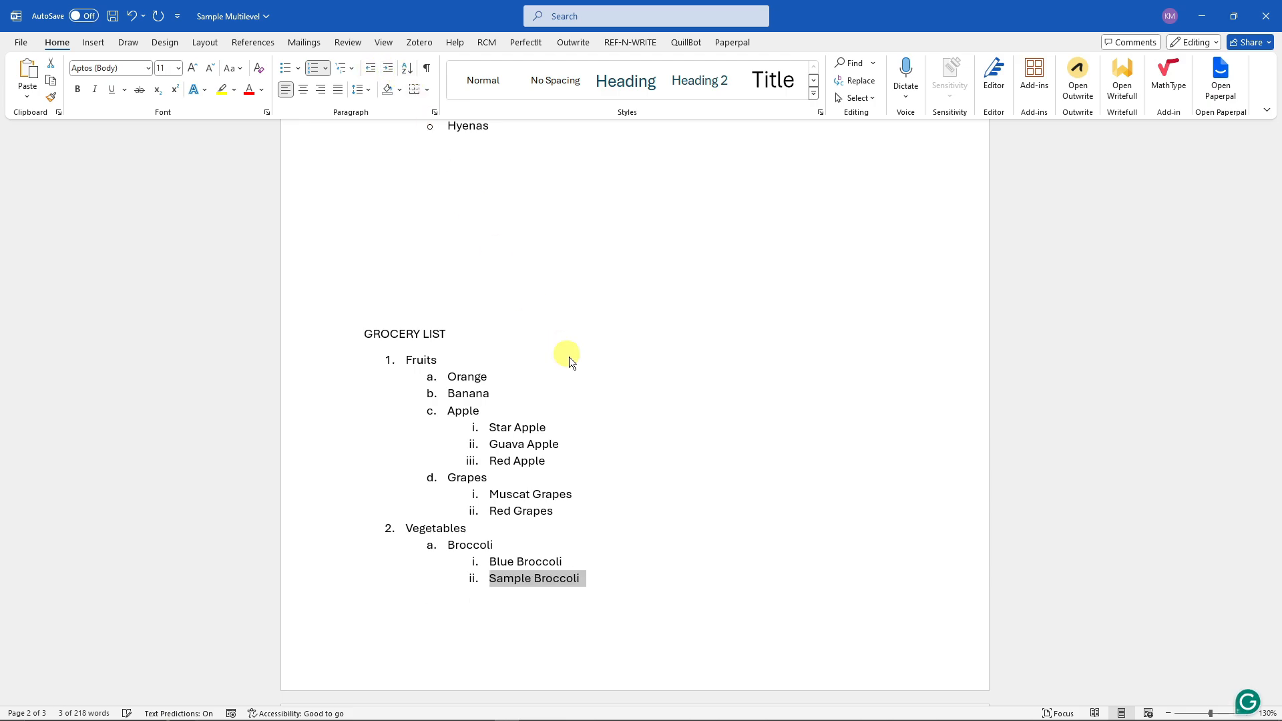
left_click(569, 358)
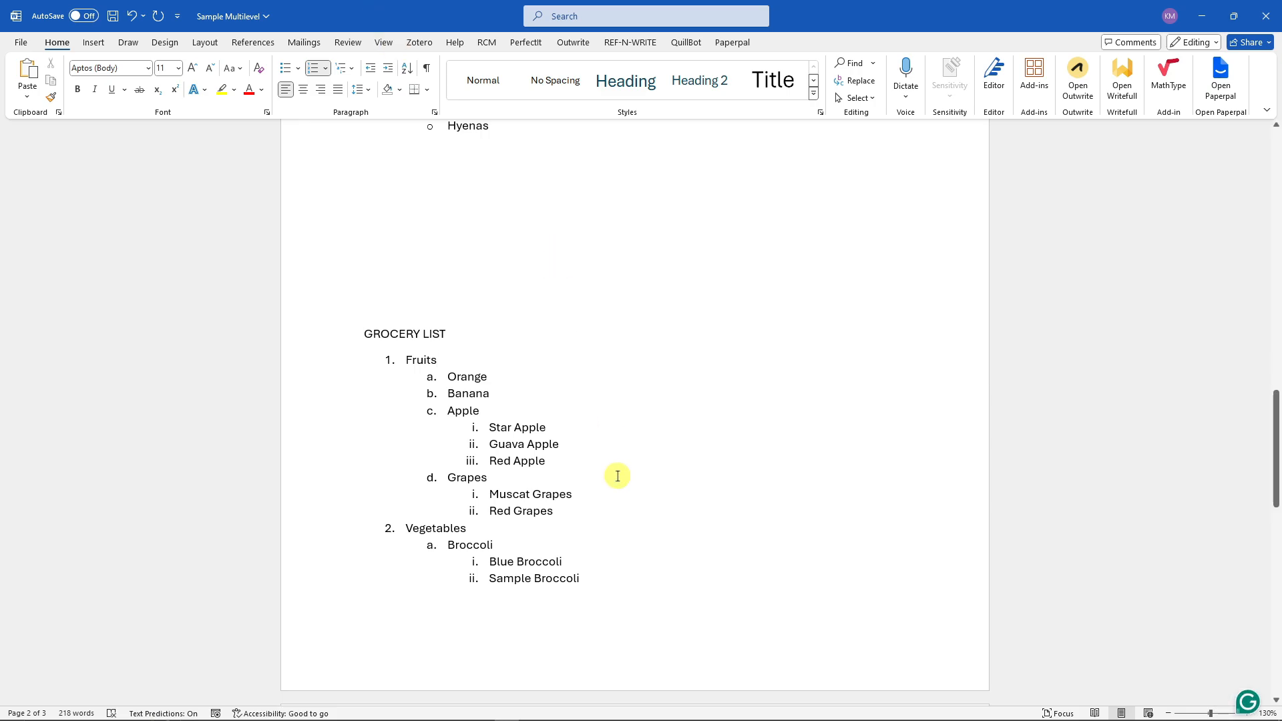
left_click(559, 512)
left_click_drag(504, 516, 475, 516)
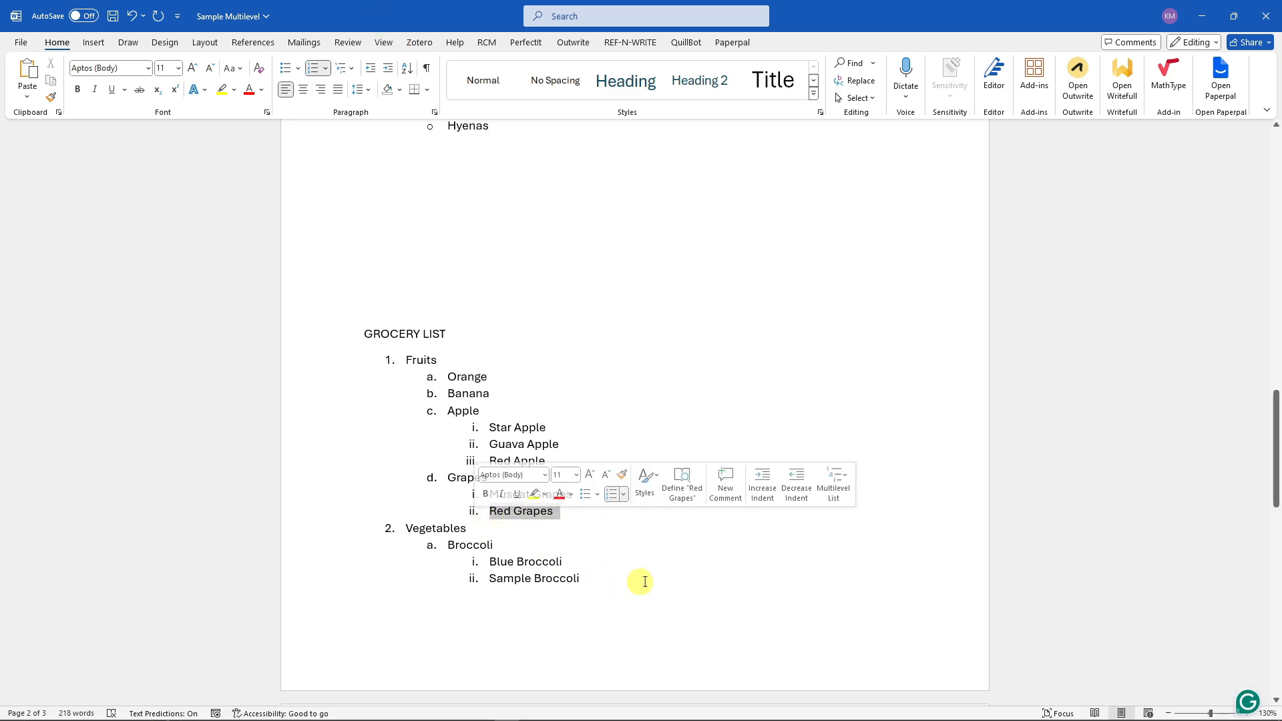
left_click(662, 577)
left_click(561, 443)
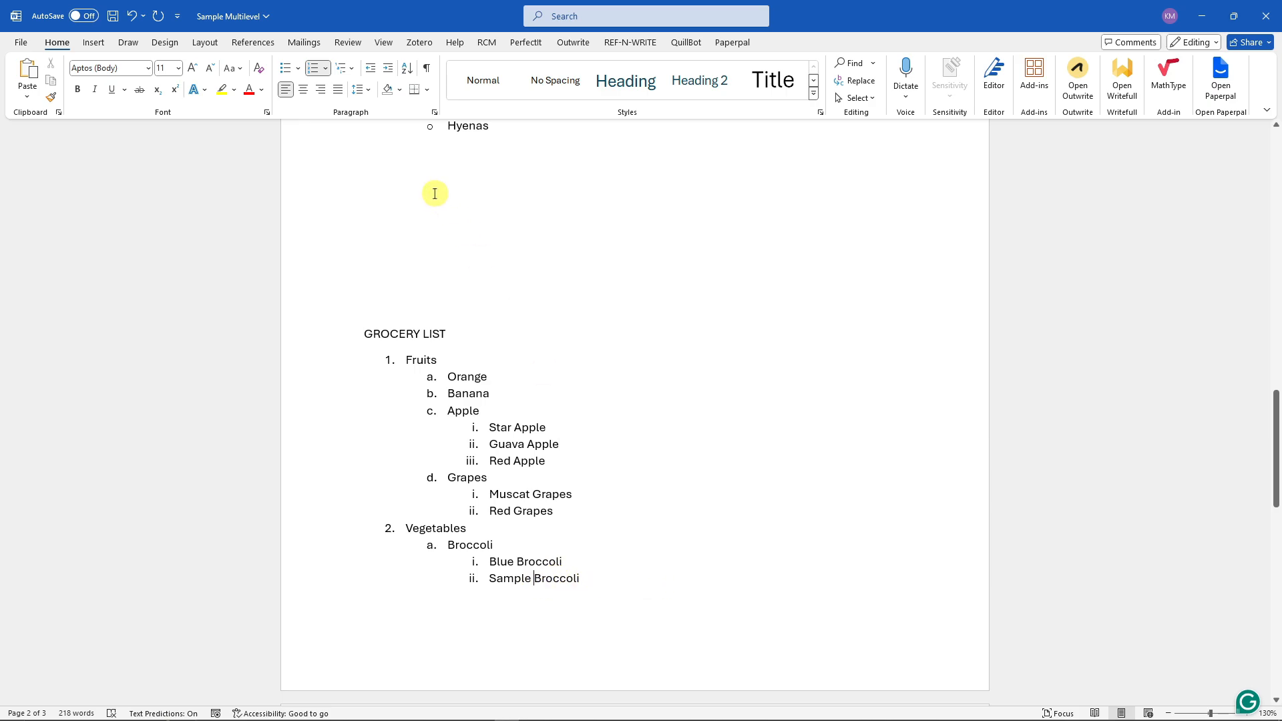
- Adjust Sample Broccoli's indent back to a fourth-level item under Blue Broccoli
left_click(391, 72)
left_click(391, 72)
left_click(390, 70)
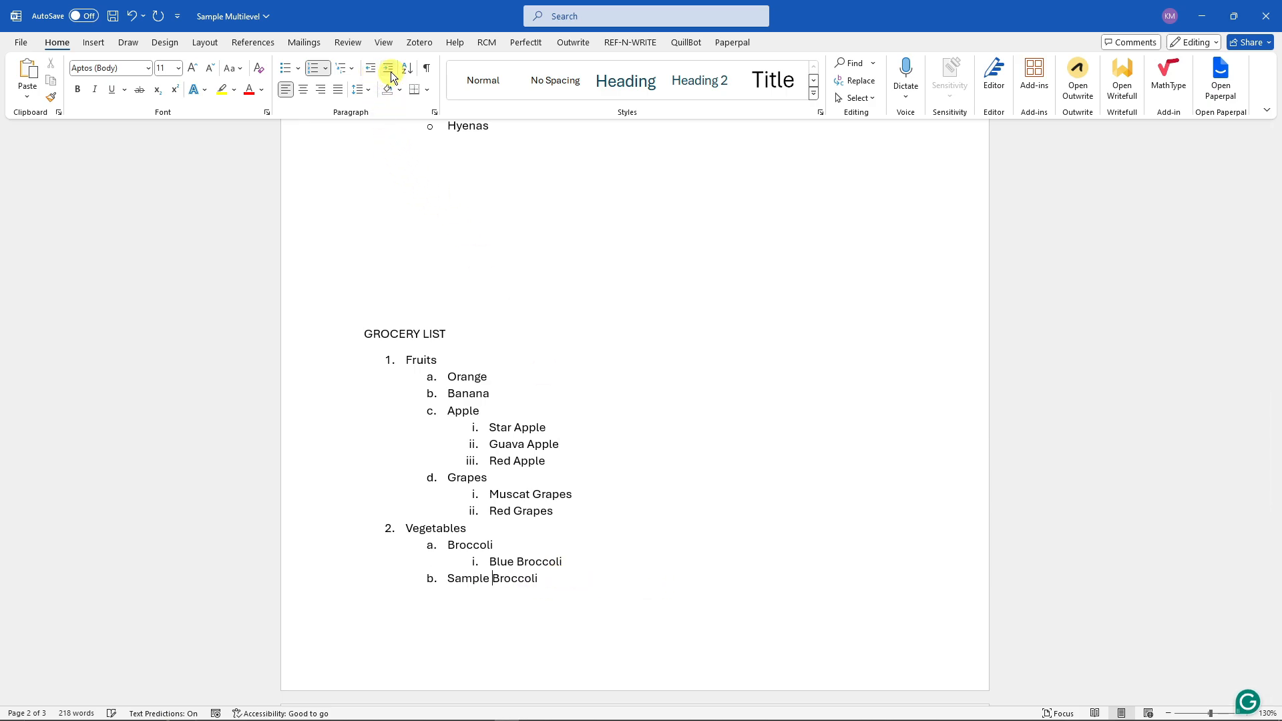
left_click(390, 71)
left_click(390, 70)
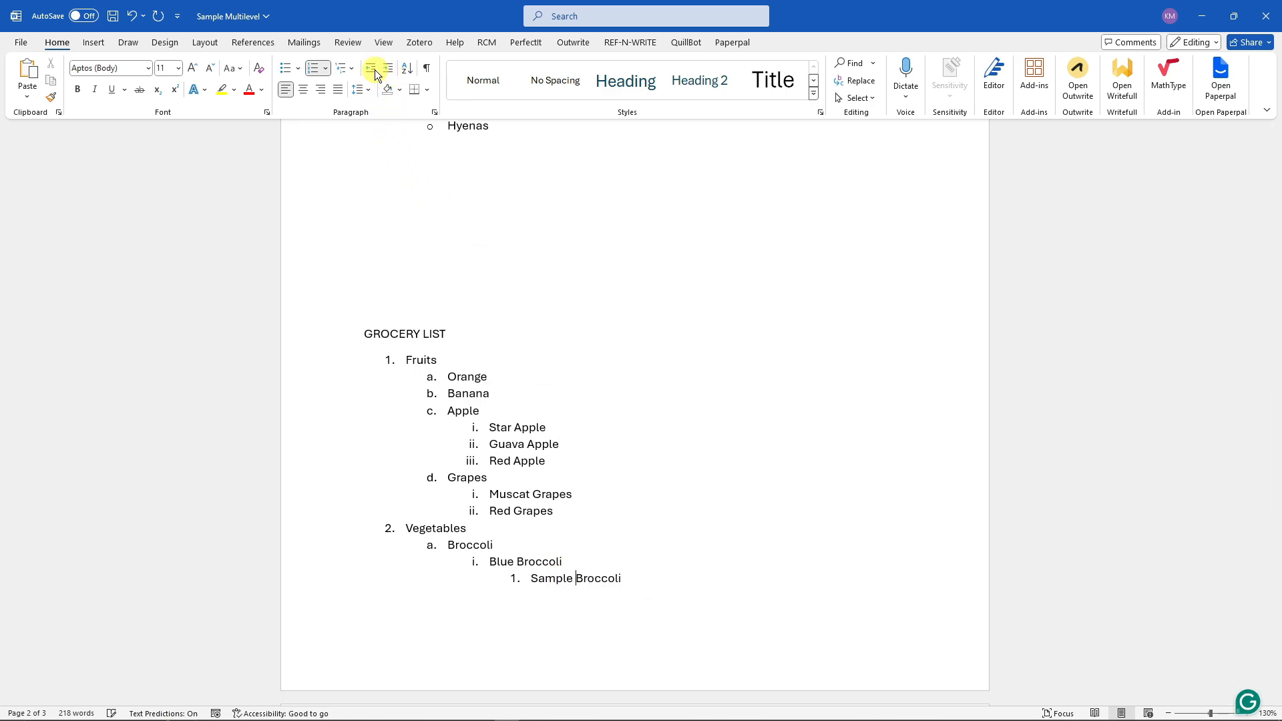
triple_click(543, 578)
left_click(560, 589)
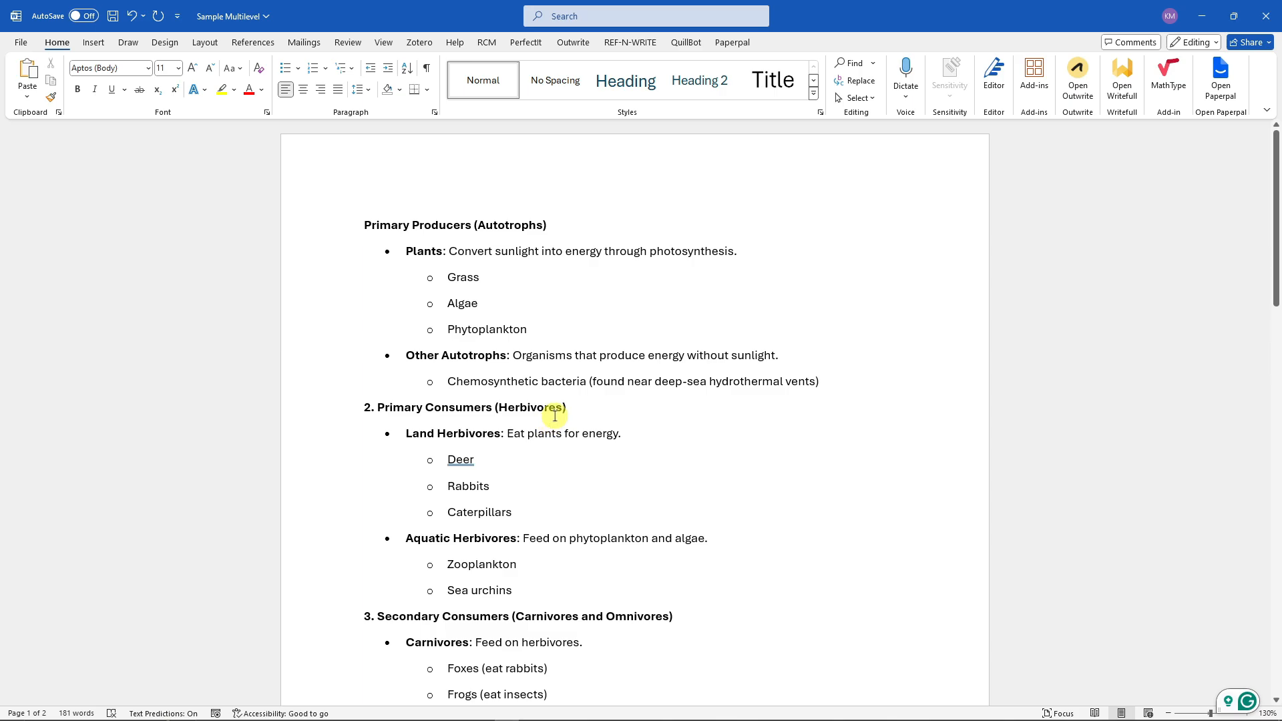
- Undo the last edit in the food chain list
scroll(556, 416, "down", 12)
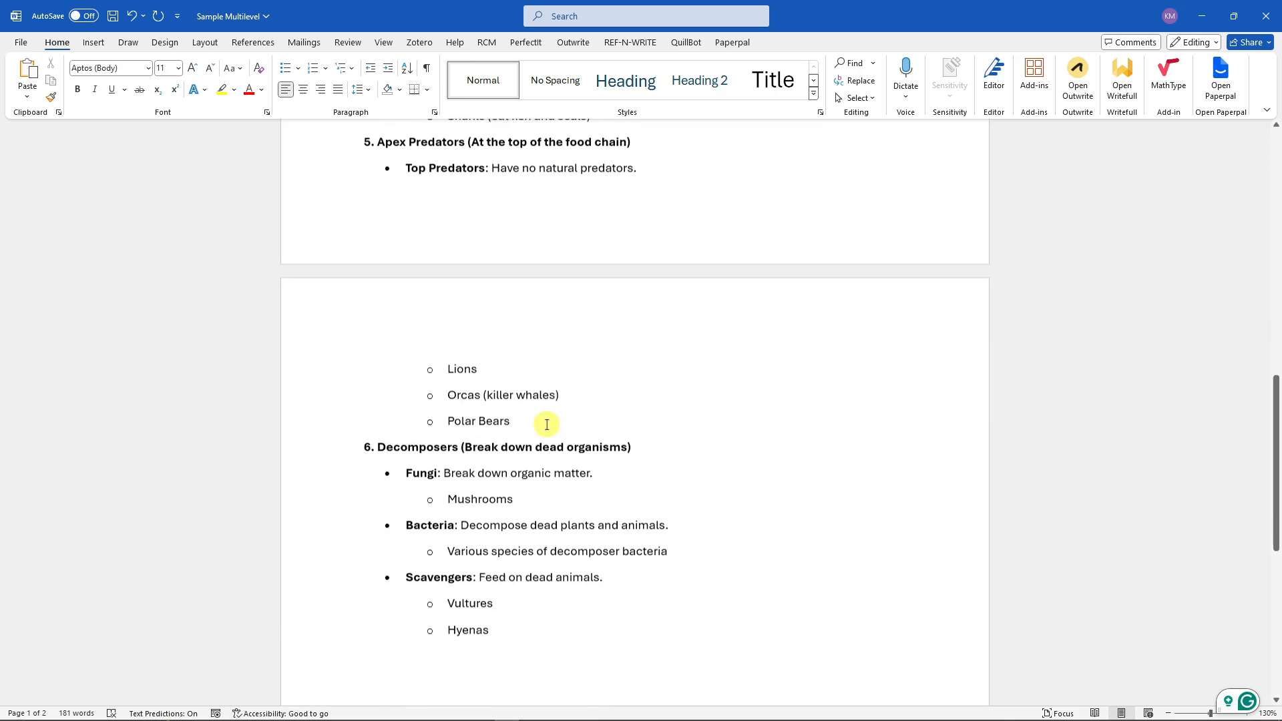
scroll(911, 430, "up", 15)
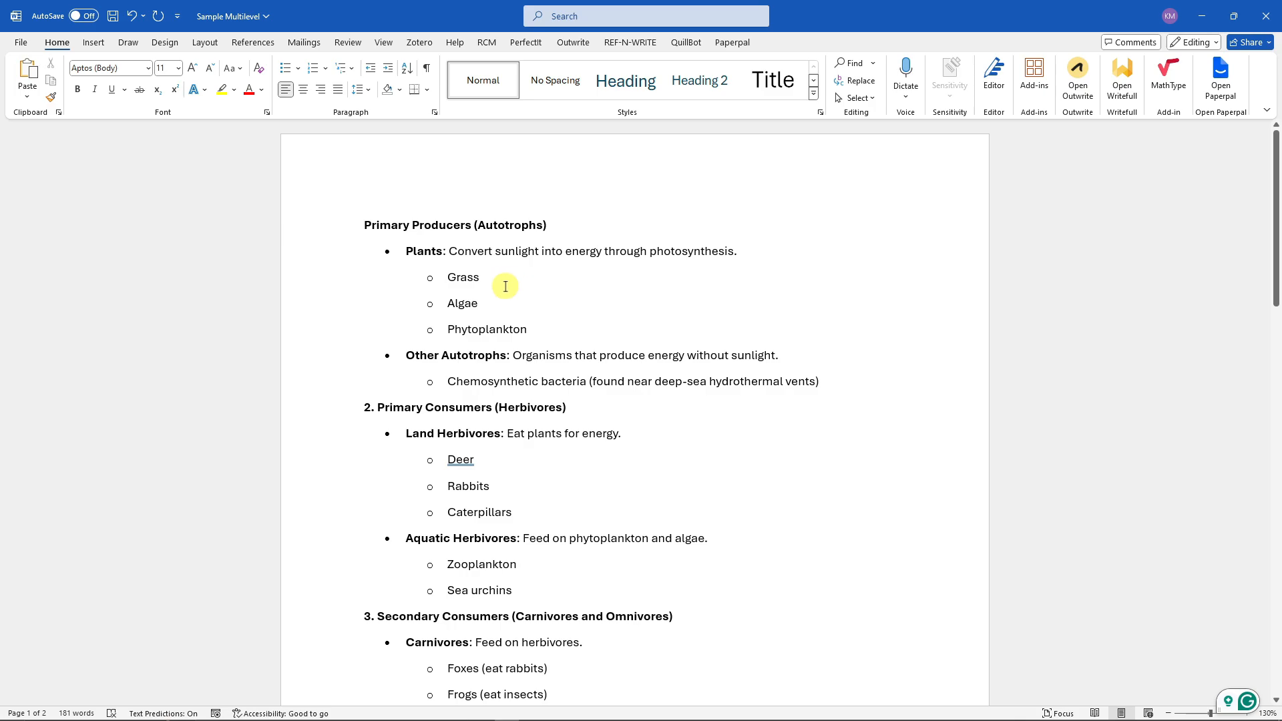
key("ctrl+z")
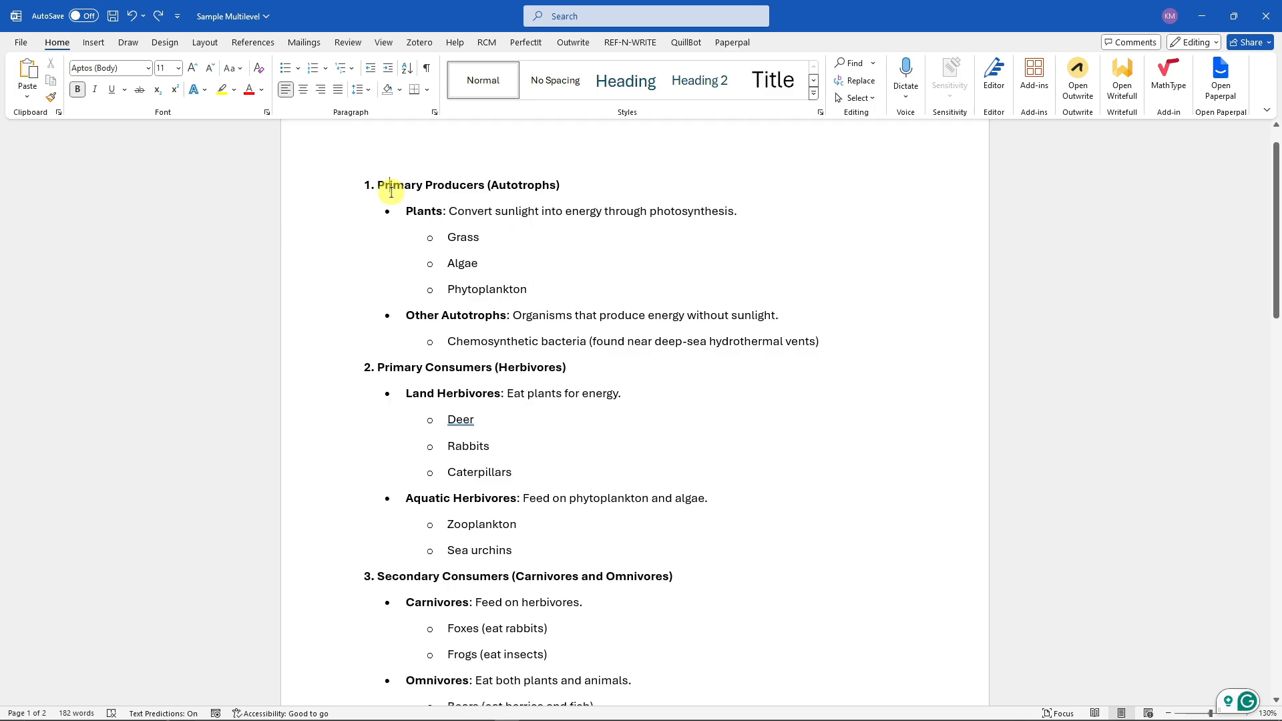
left_click_drag(367, 189, 652, 458)
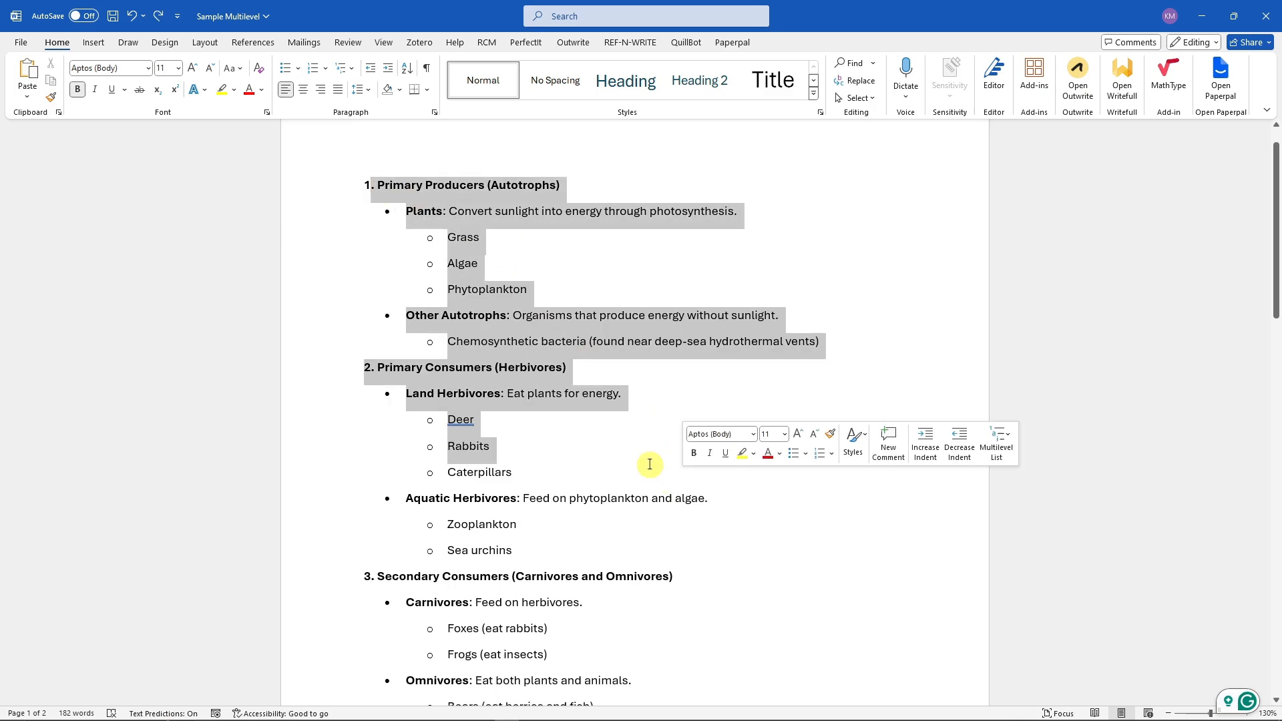
scroll(552, 414, "down", 5)
left_click(554, 402)
scroll(565, 346, "up", 6)
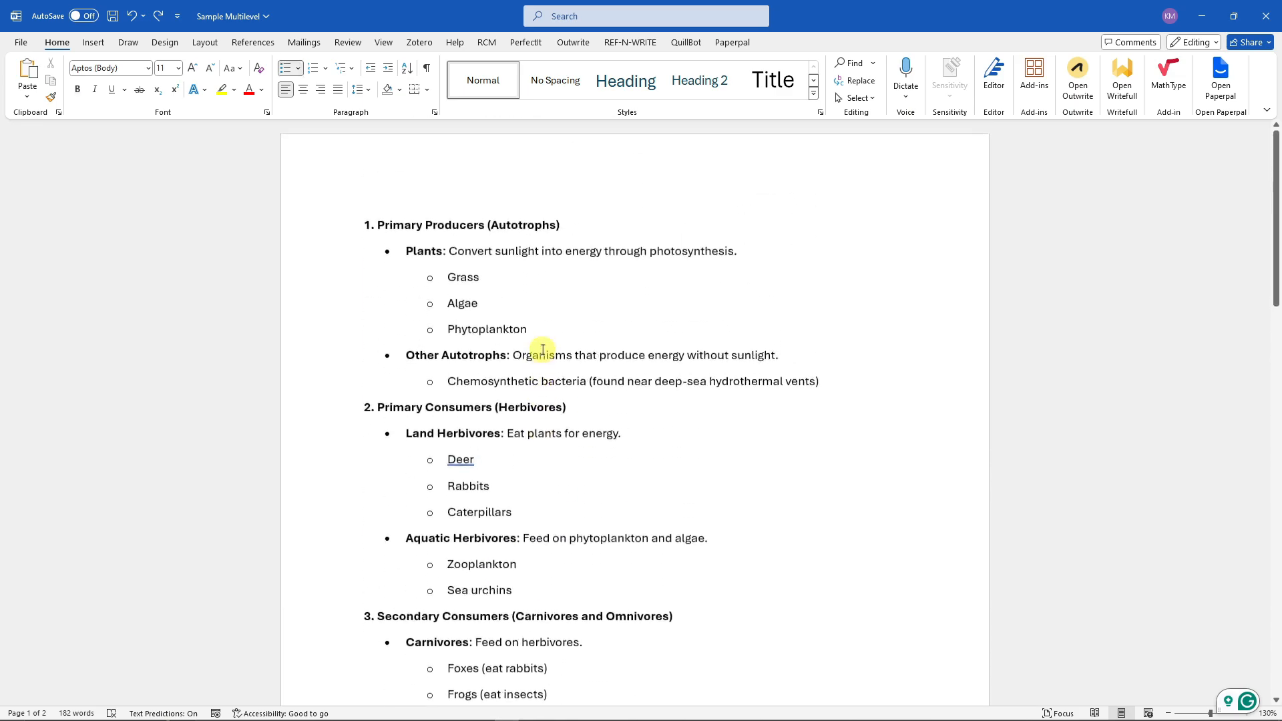
- Select the whole list and apply the diamond-and-arrow bullet style from the multilevel list library
left_click_drag(375, 223, 501, 492)
scroll(566, 338, "down", 8)
scroll(489, 458, "down", 4)
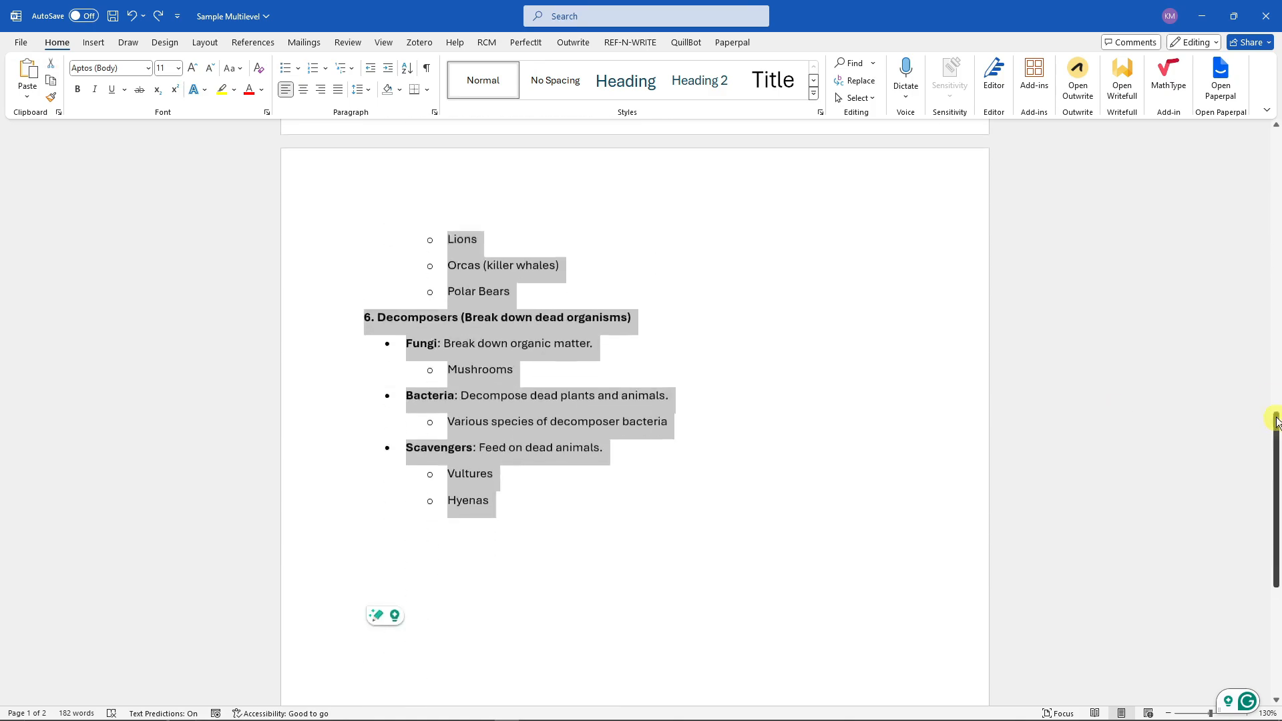
left_click_drag(1274, 434, 1275, 134)
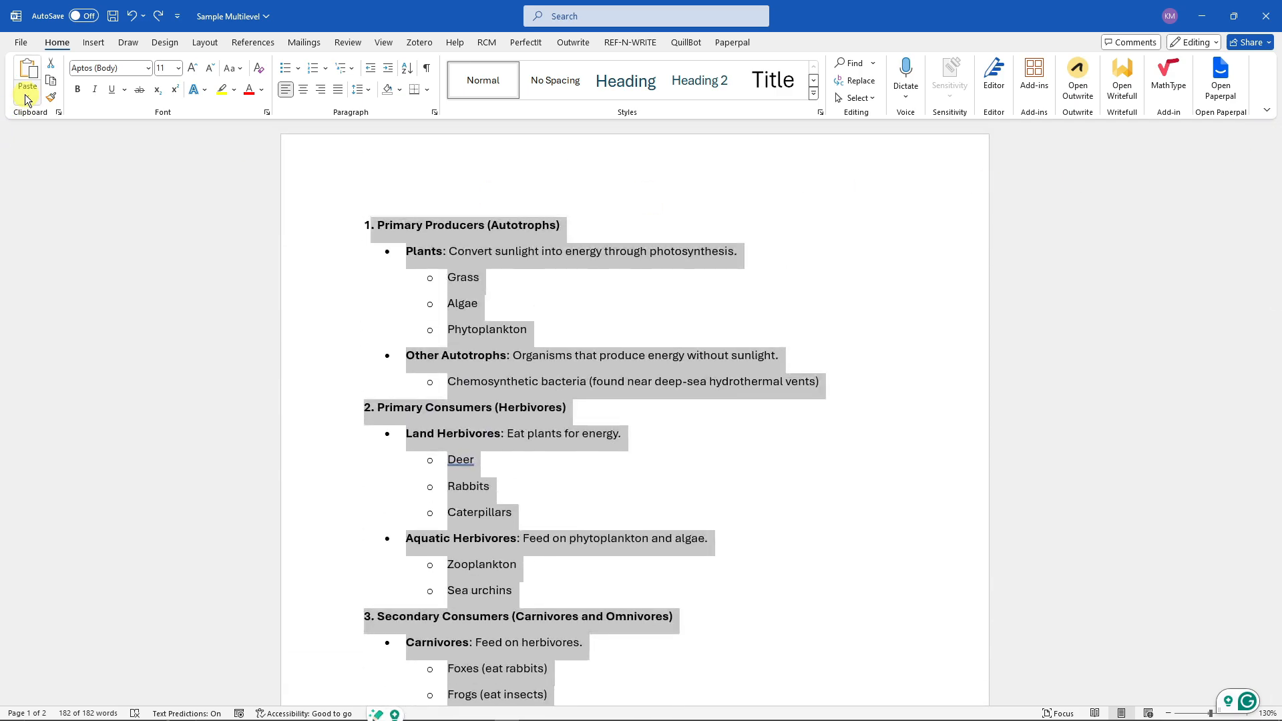
left_click(351, 67)
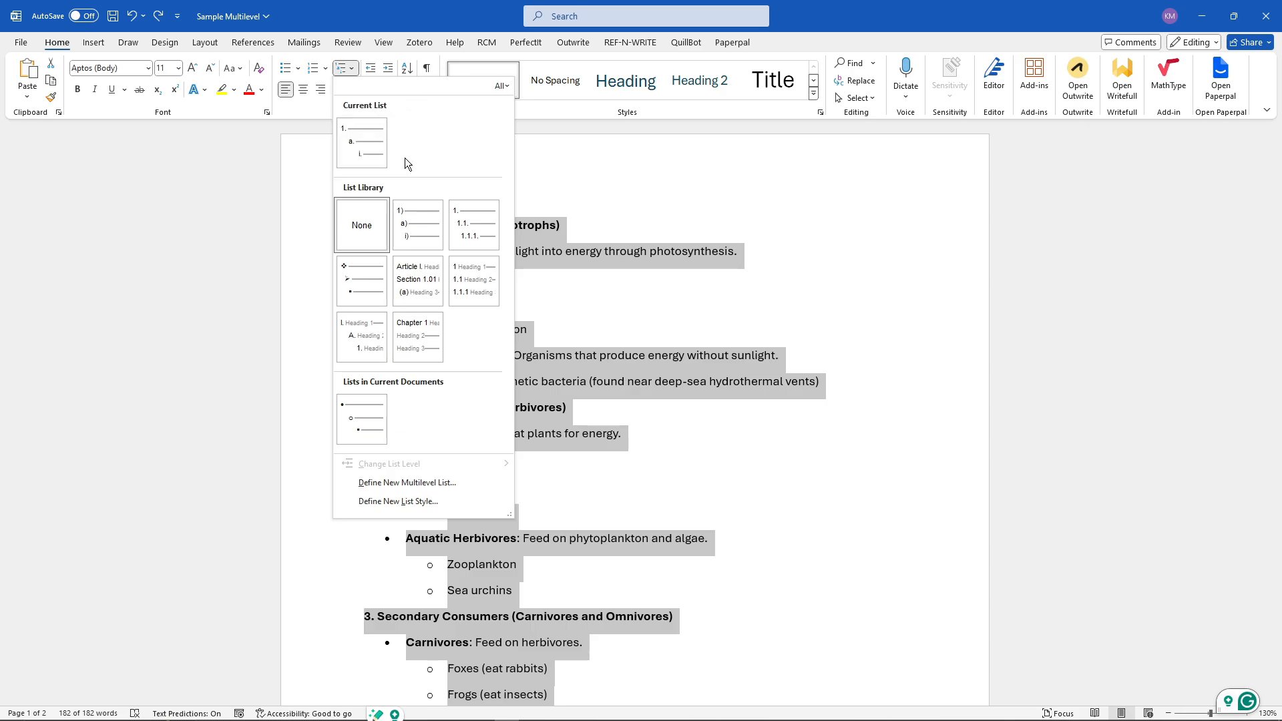
mouse_move(376, 157)
mouse_move(479, 215)
mouse_move(423, 289)
mouse_move(361, 292)
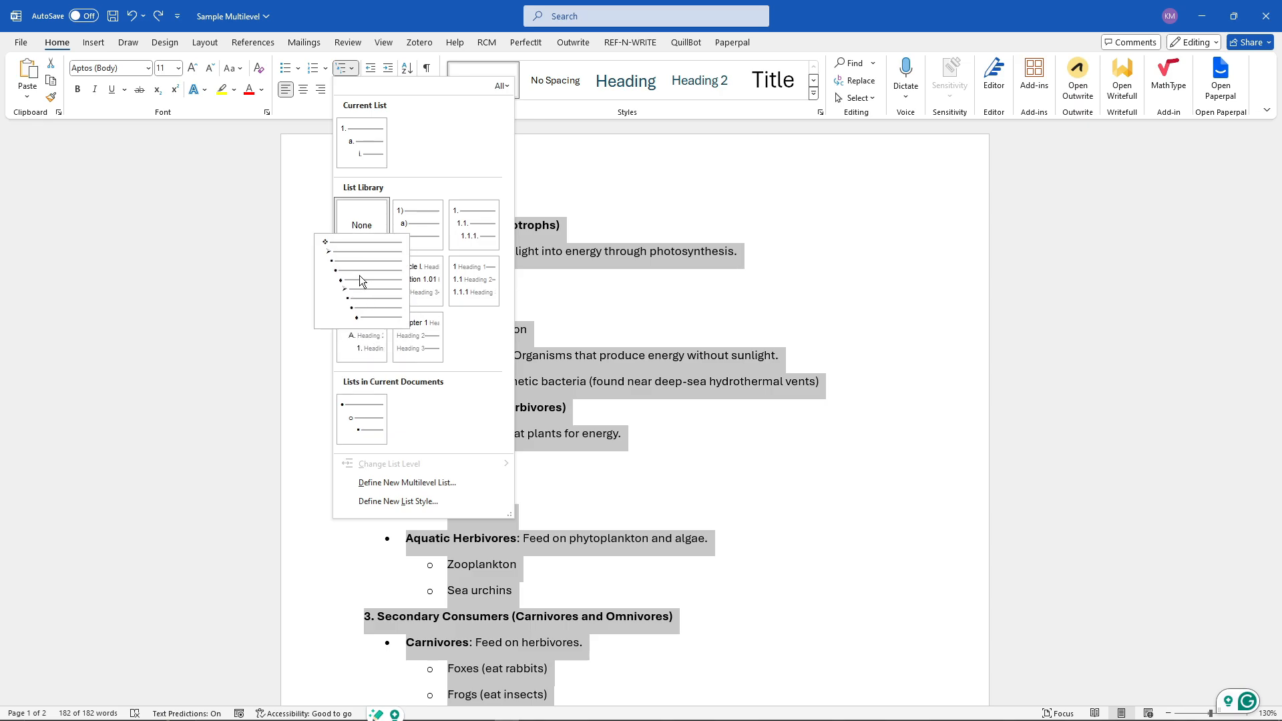
left_click(359, 275)
left_click(479, 294)
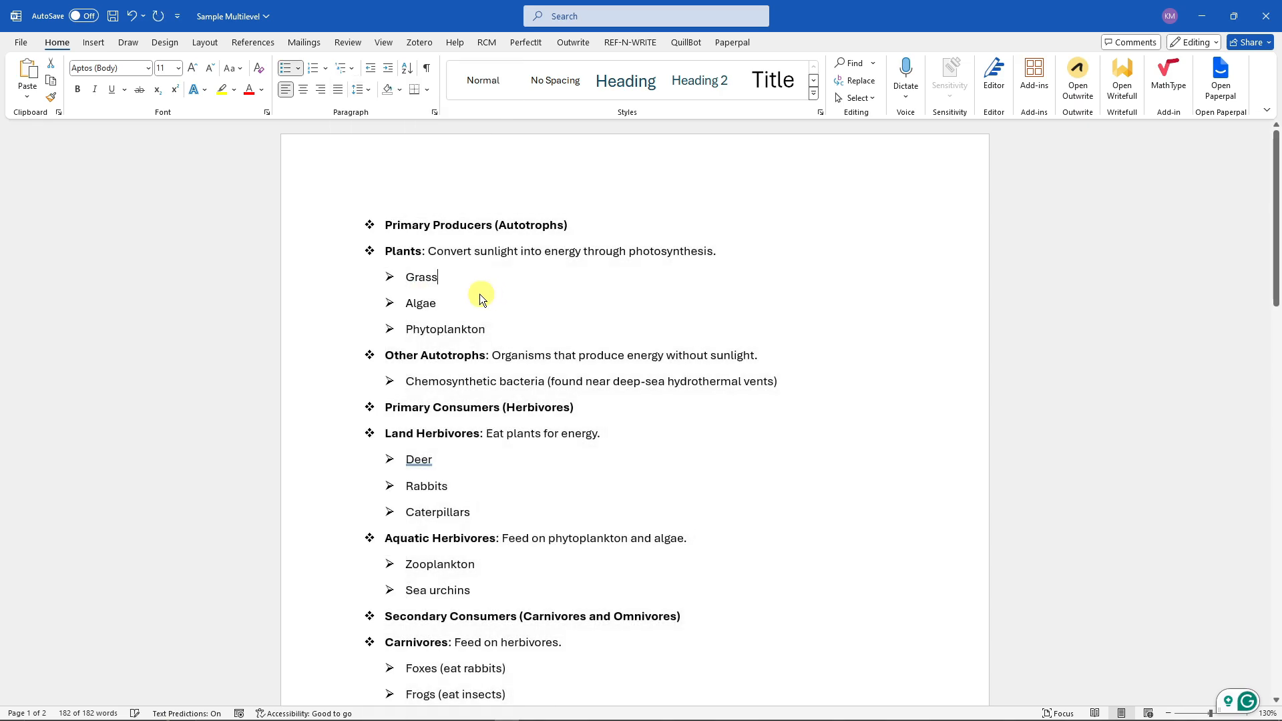
- Select the whole document and apply the Chapter heading multilevel list style
scroll(532, 289, "down", 3)
scroll(553, 318, "up", 3)
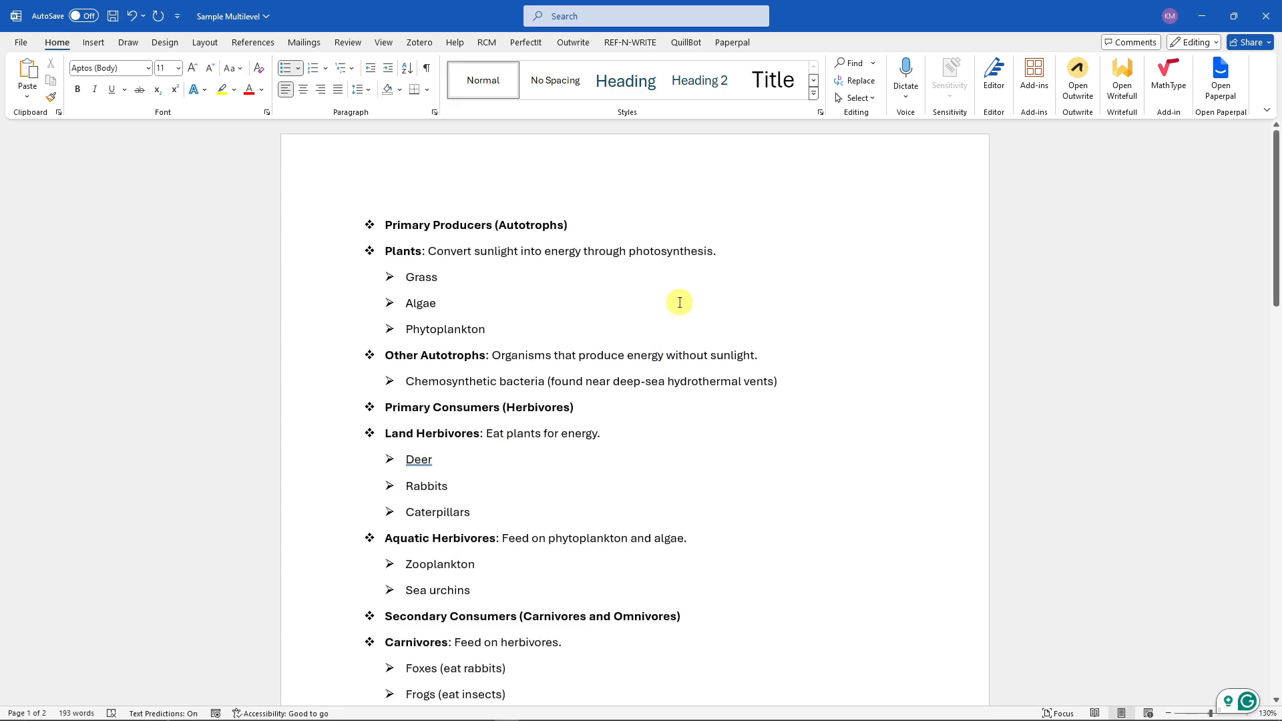
key("ctrl+a")
left_click(346, 69)
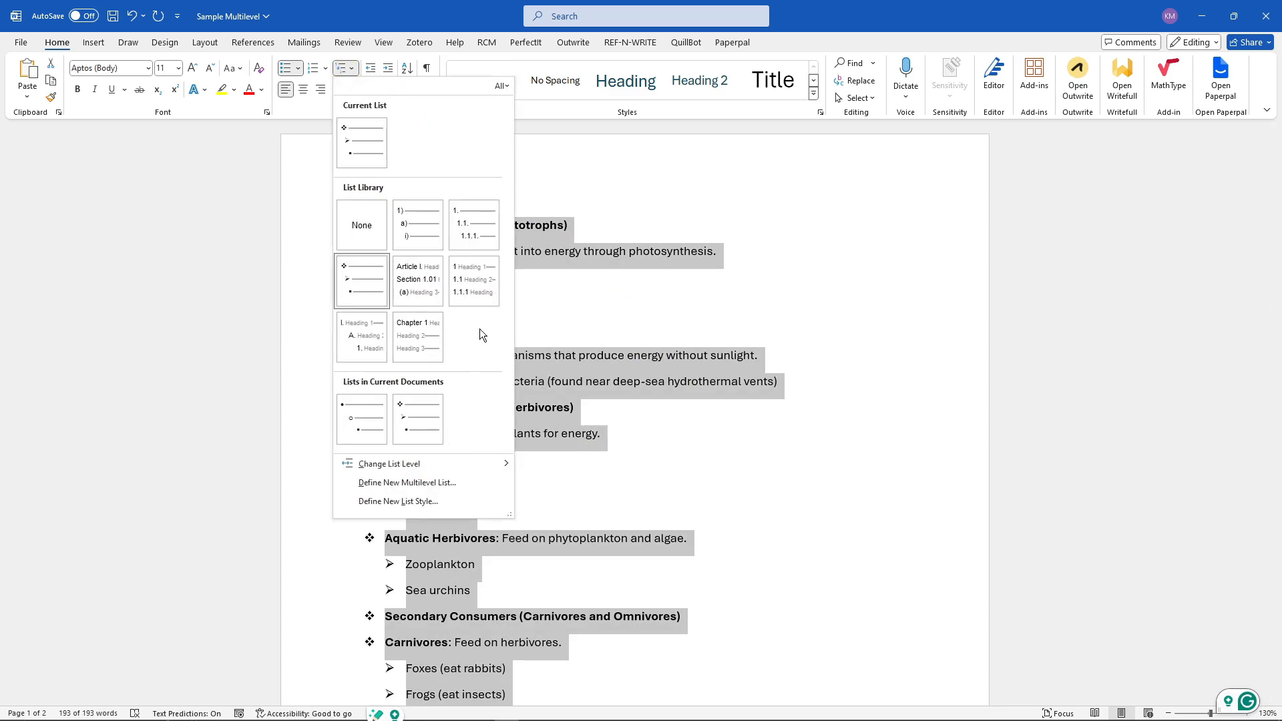
left_click(423, 334)
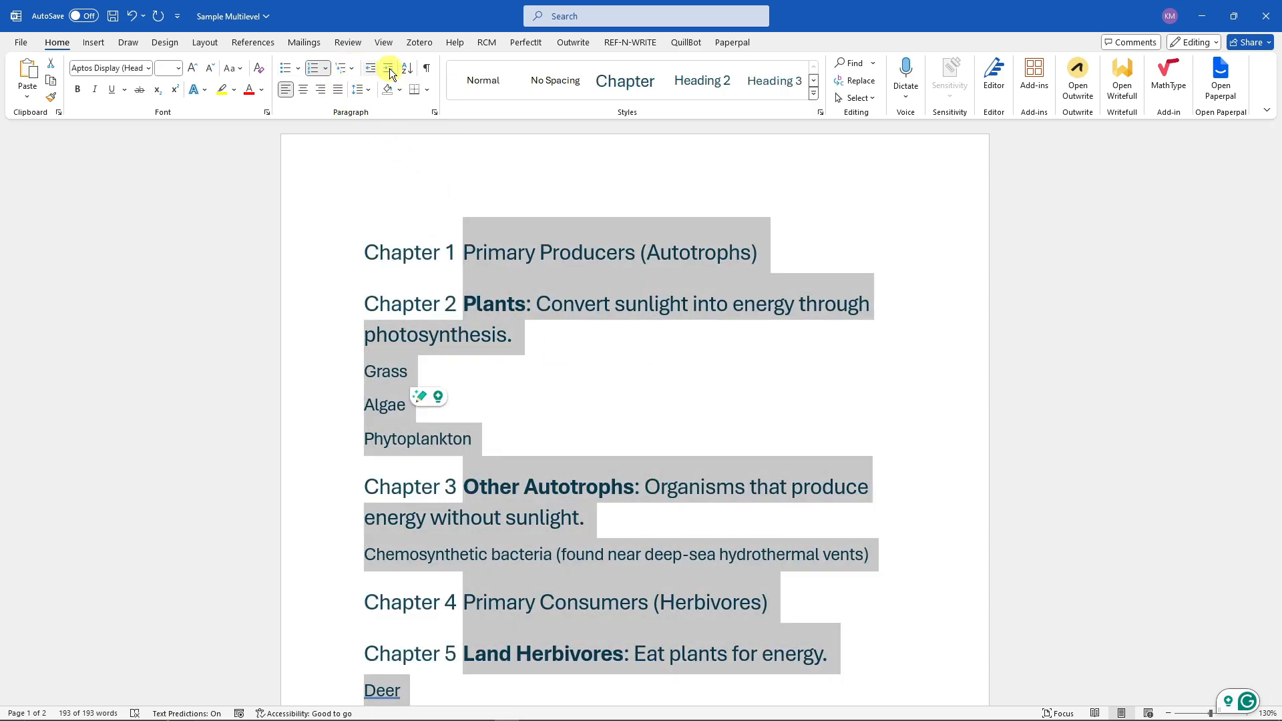
- Apply another numbered style from the multilevel list library, then undo both list style changes
left_click(342, 70)
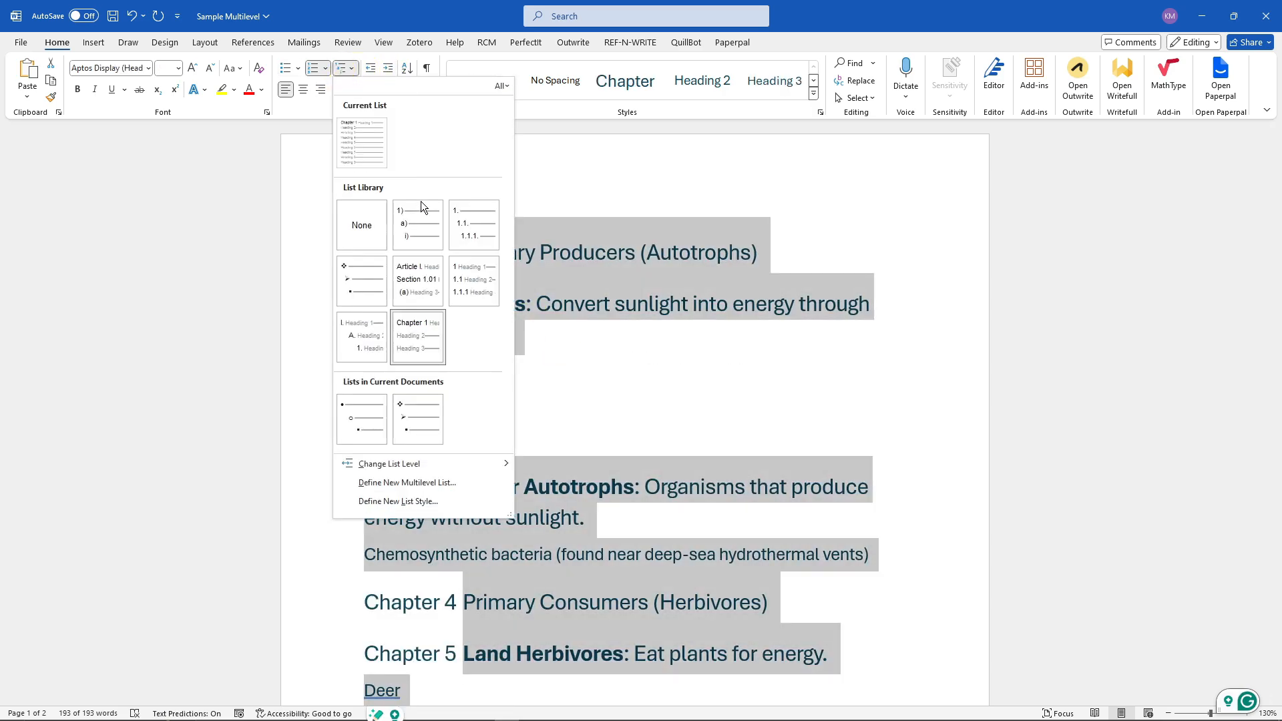
left_click(422, 203)
left_click(646, 354)
scroll(652, 343, "down", 3)
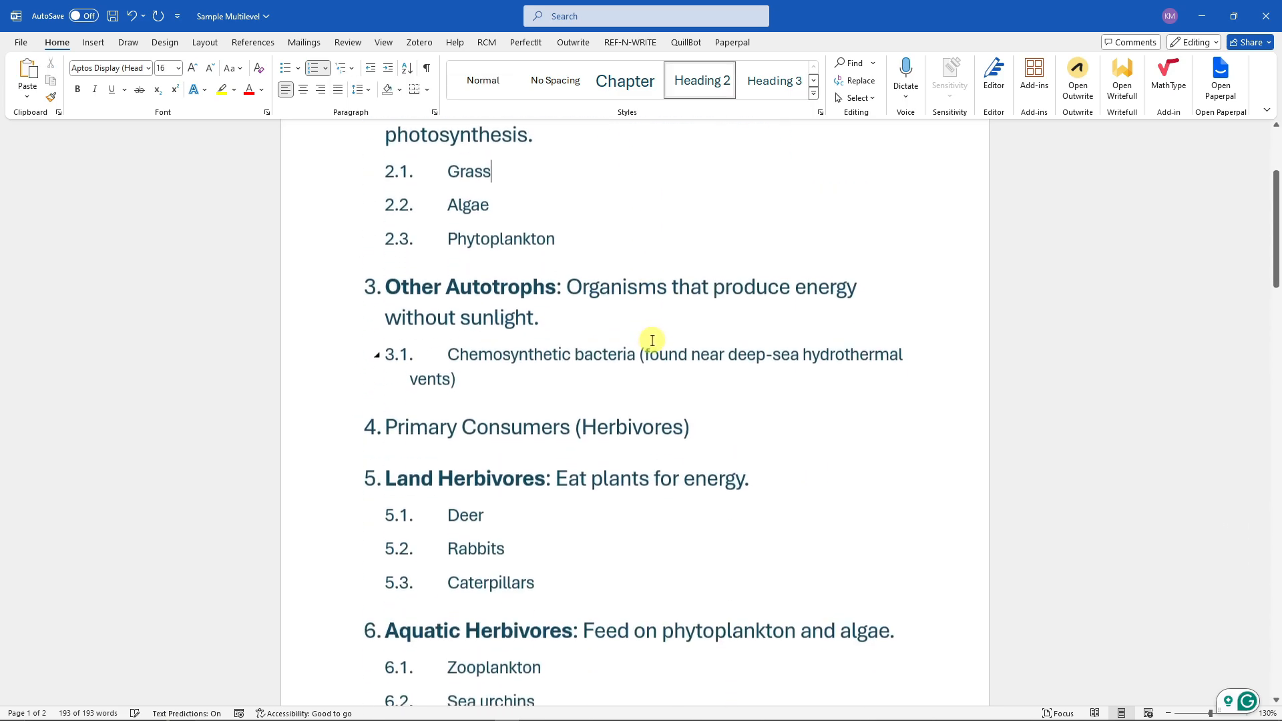
key("ctrl+z")
key("ctrl+z")
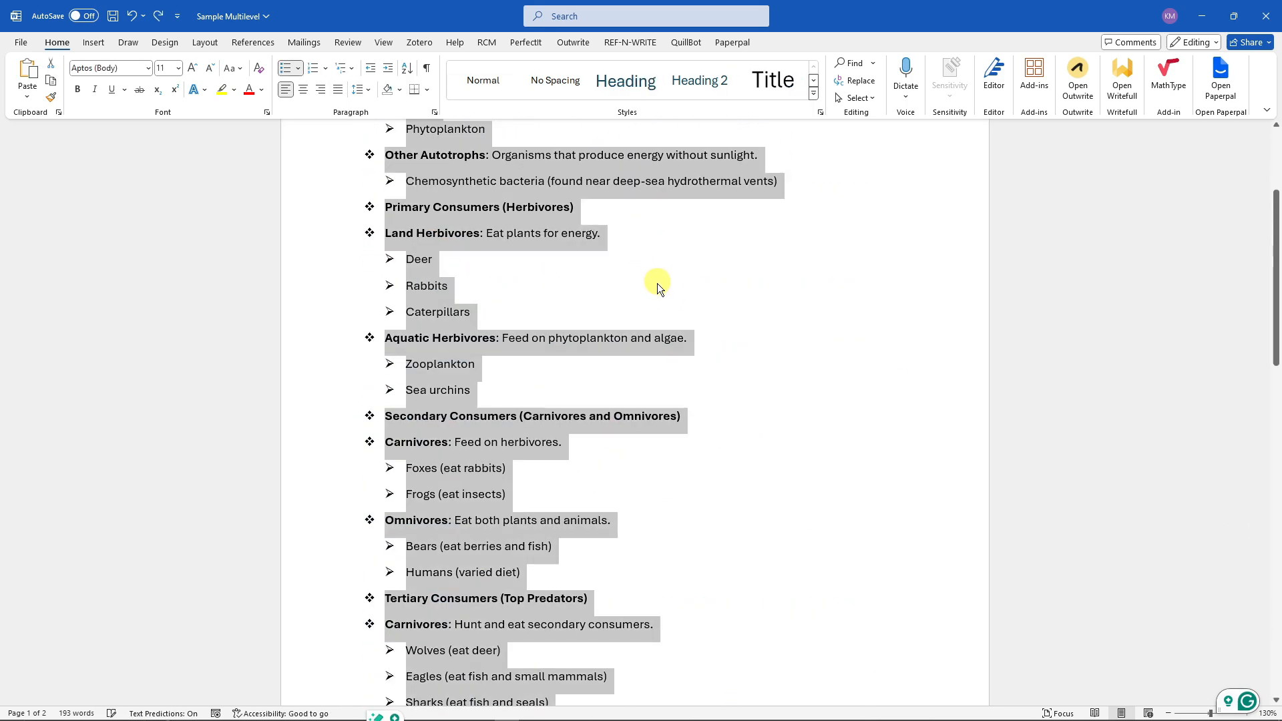
- Select the whole document and apply the 1), a), i) numbered multilevel list style
scroll(648, 285, "up", 3)
left_click(632, 288)
scroll(696, 378, "down", 3)
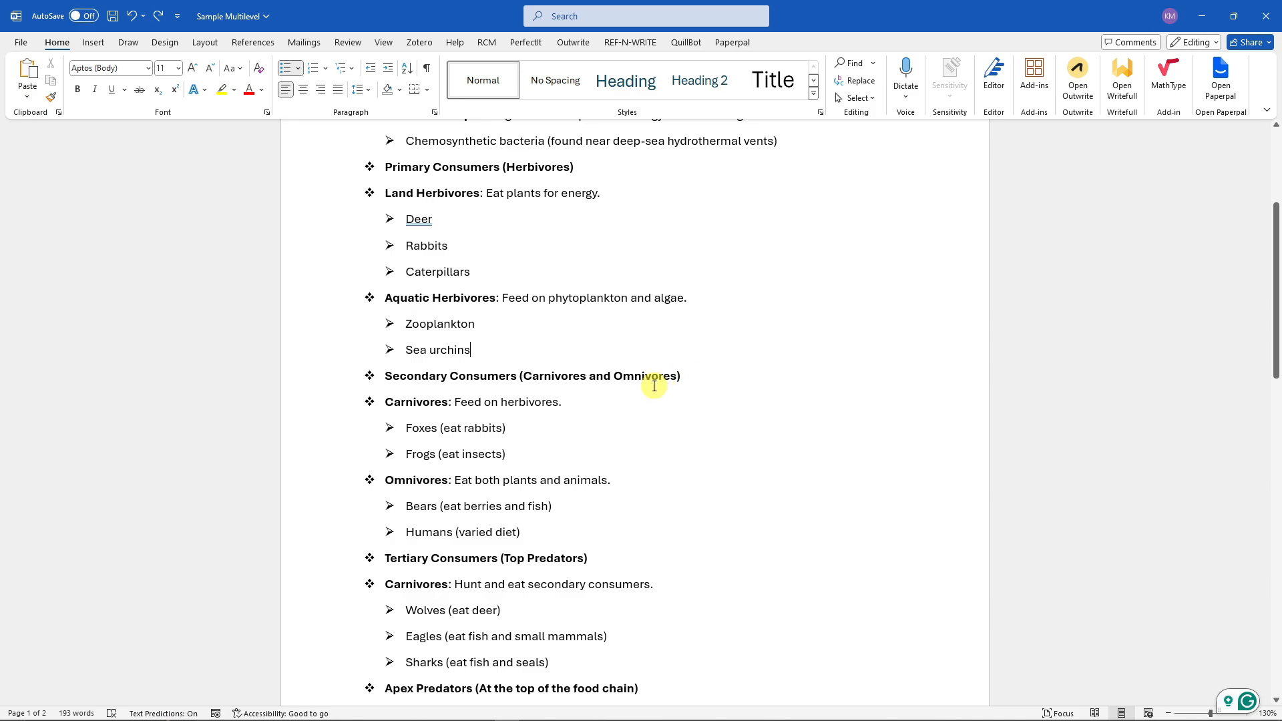
scroll(654, 385, "up", 3)
key("ctrl+a")
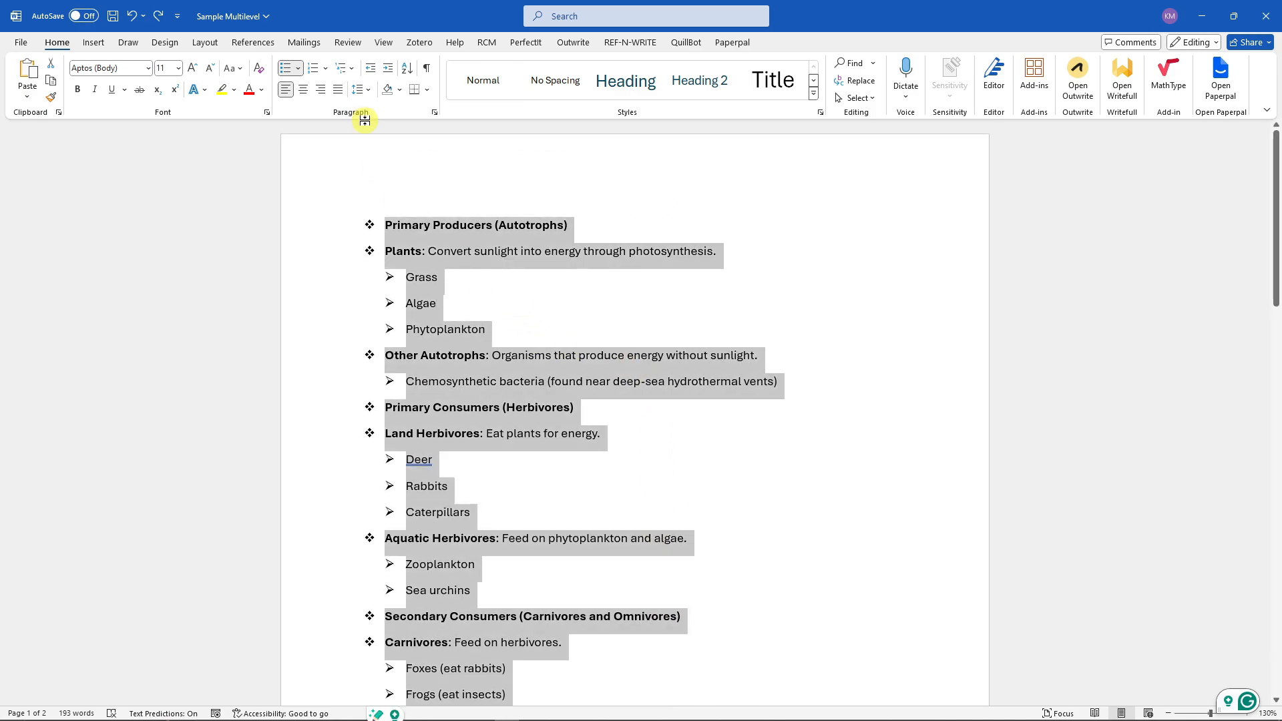
left_click(351, 68)
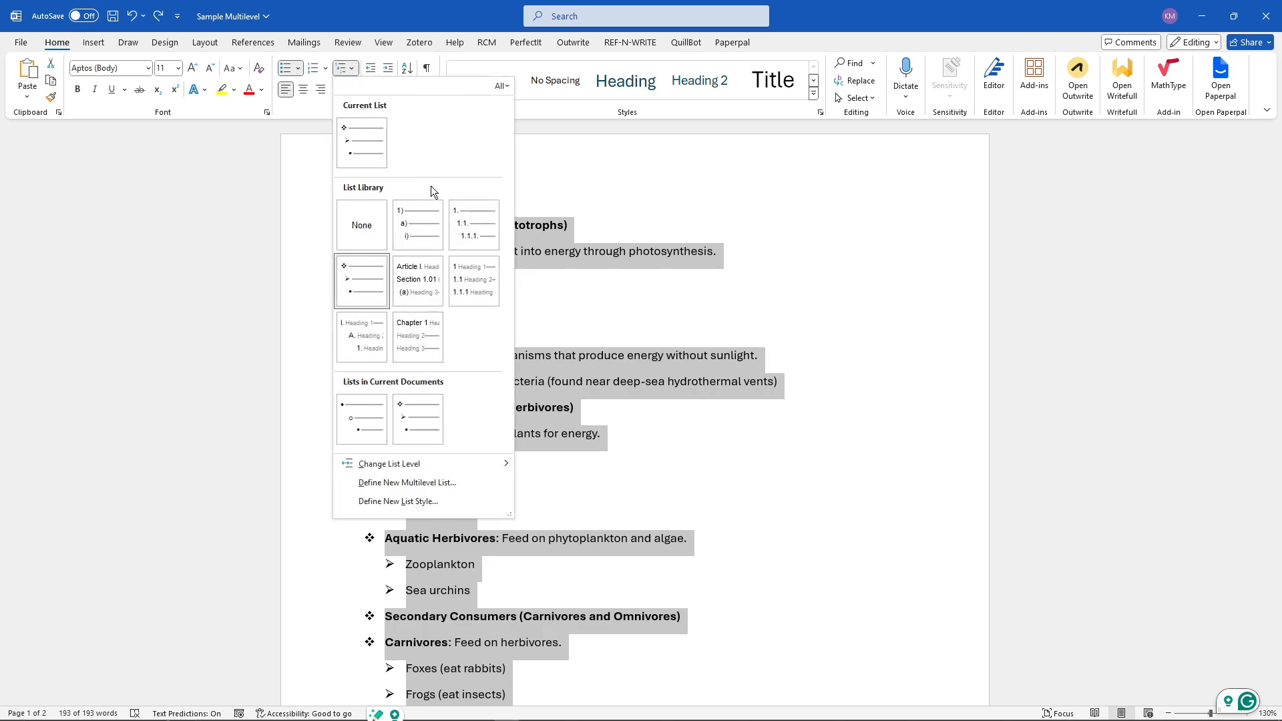
left_click(422, 220)
left_click(558, 284)
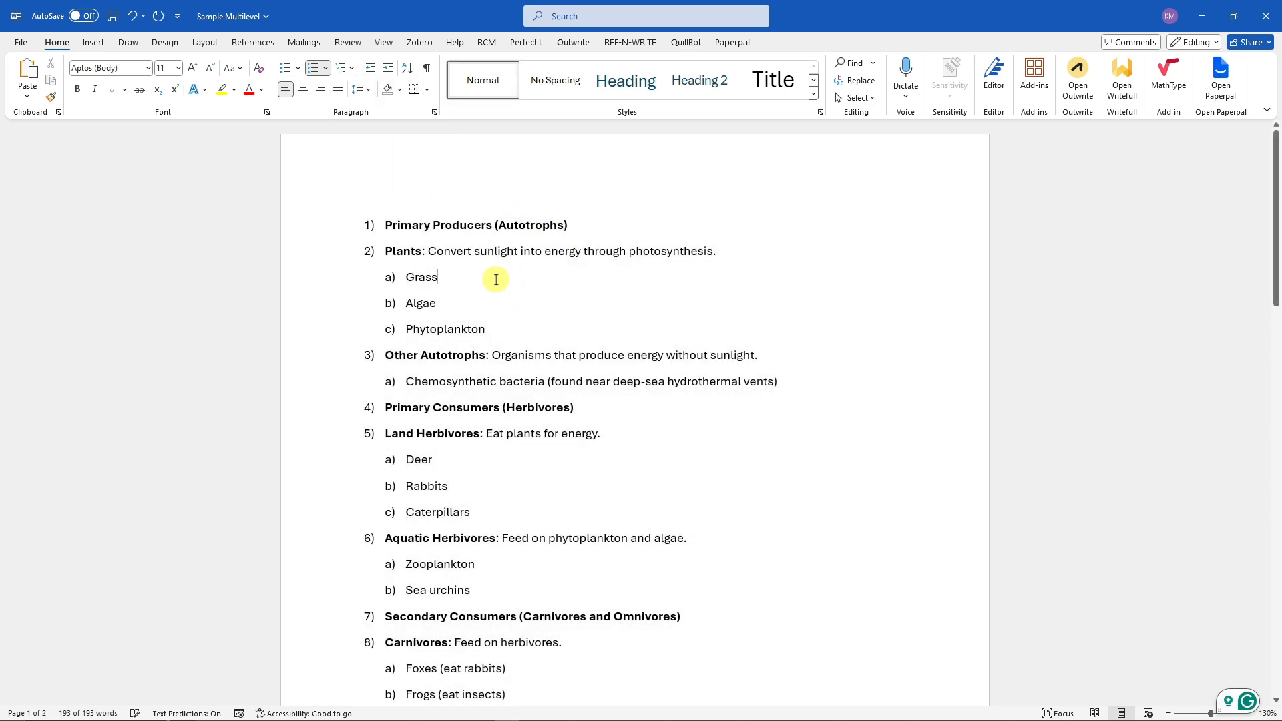
- Change the Grass, Algae and Phytoplankton items to list level 1
scroll(486, 278, "down", 1)
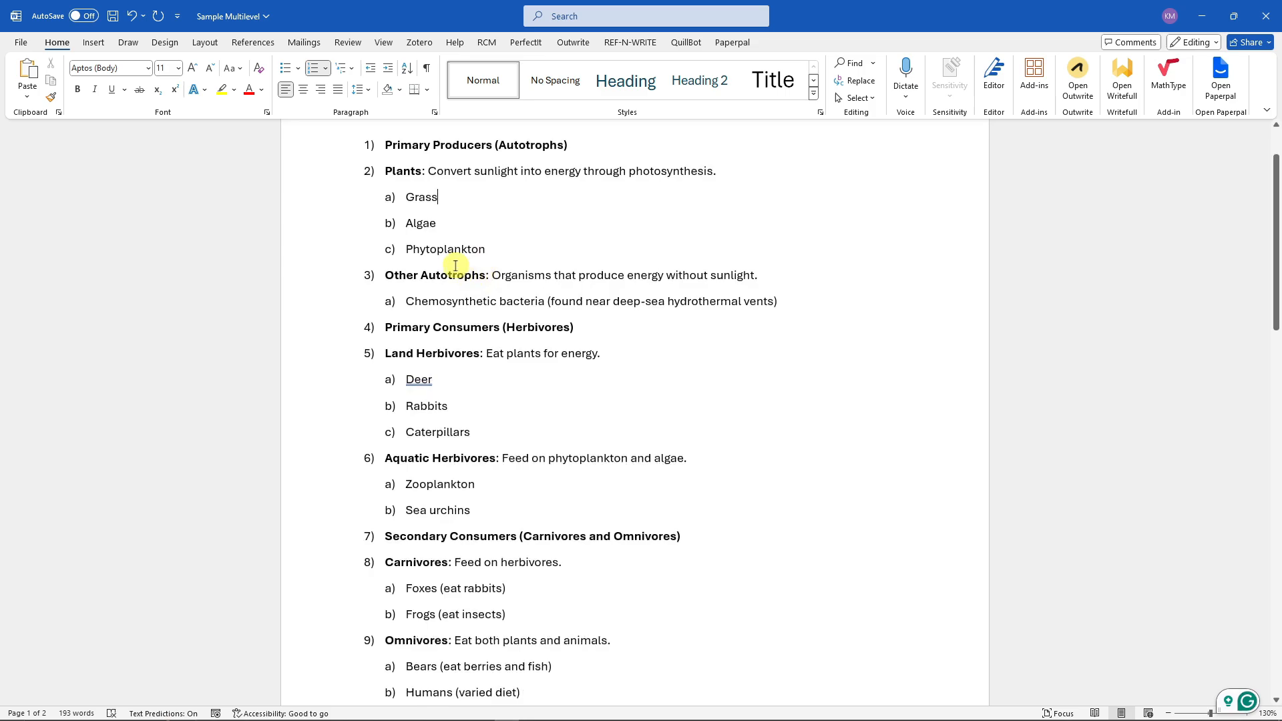
left_click(369, 171)
left_click_drag(405, 195, 482, 260)
left_click(534, 327)
scroll(429, 317, "up", 1)
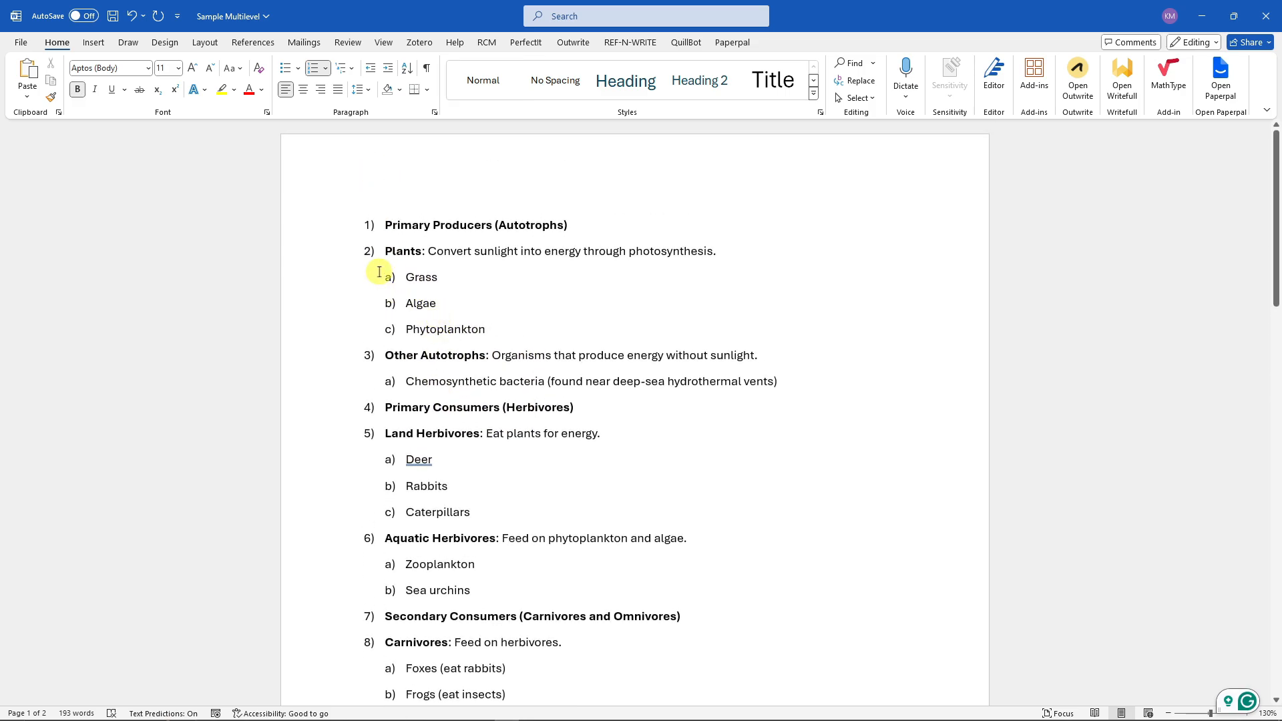
left_click_drag(406, 277, 501, 335)
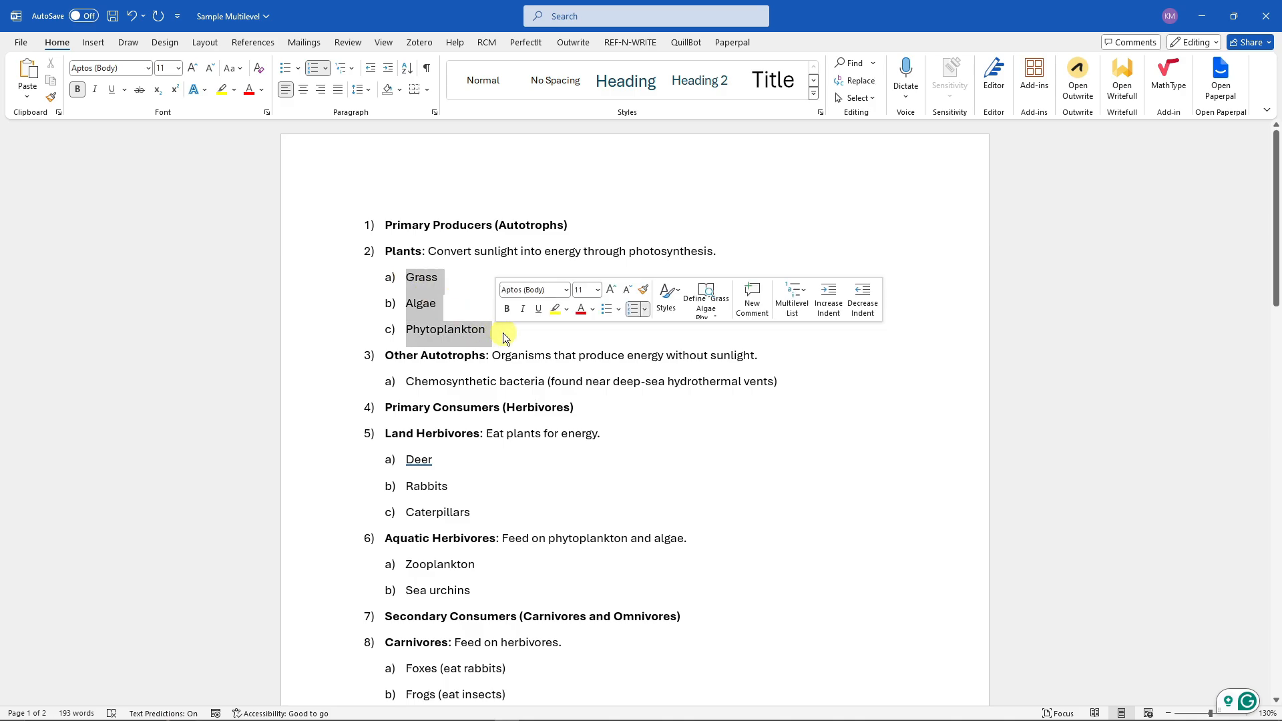
left_click(348, 71)
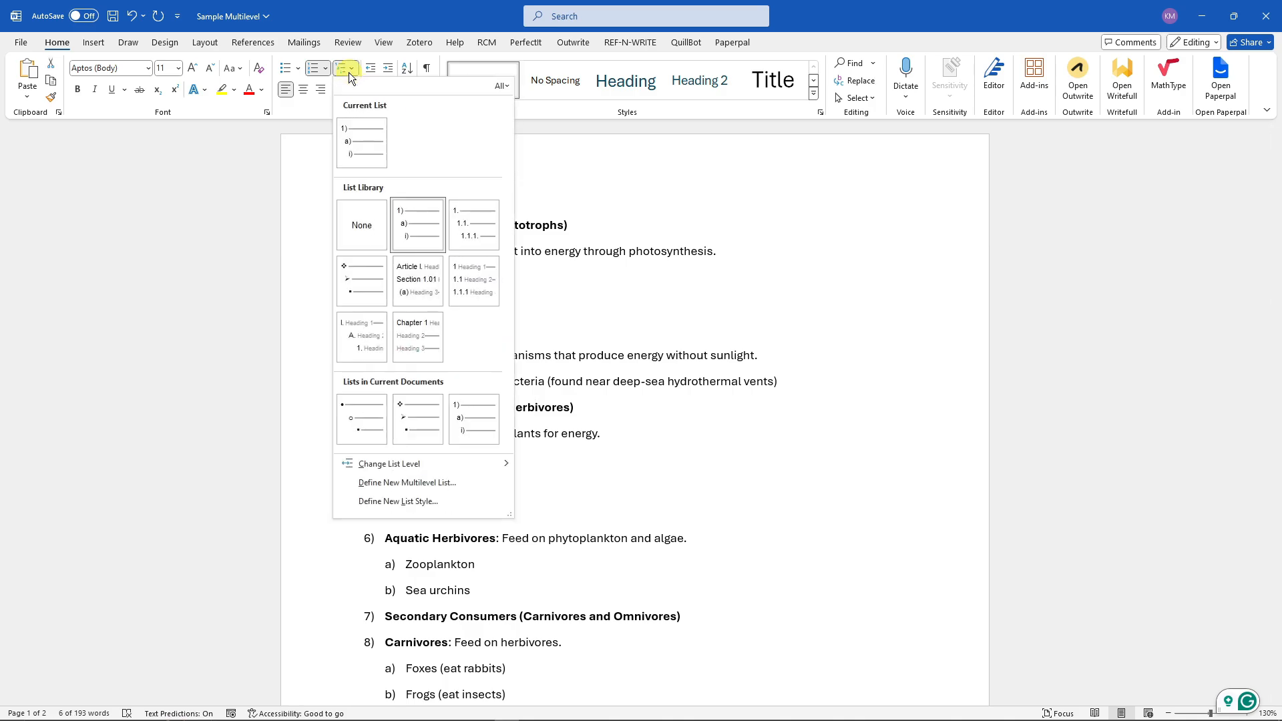
mouse_move(460, 464)
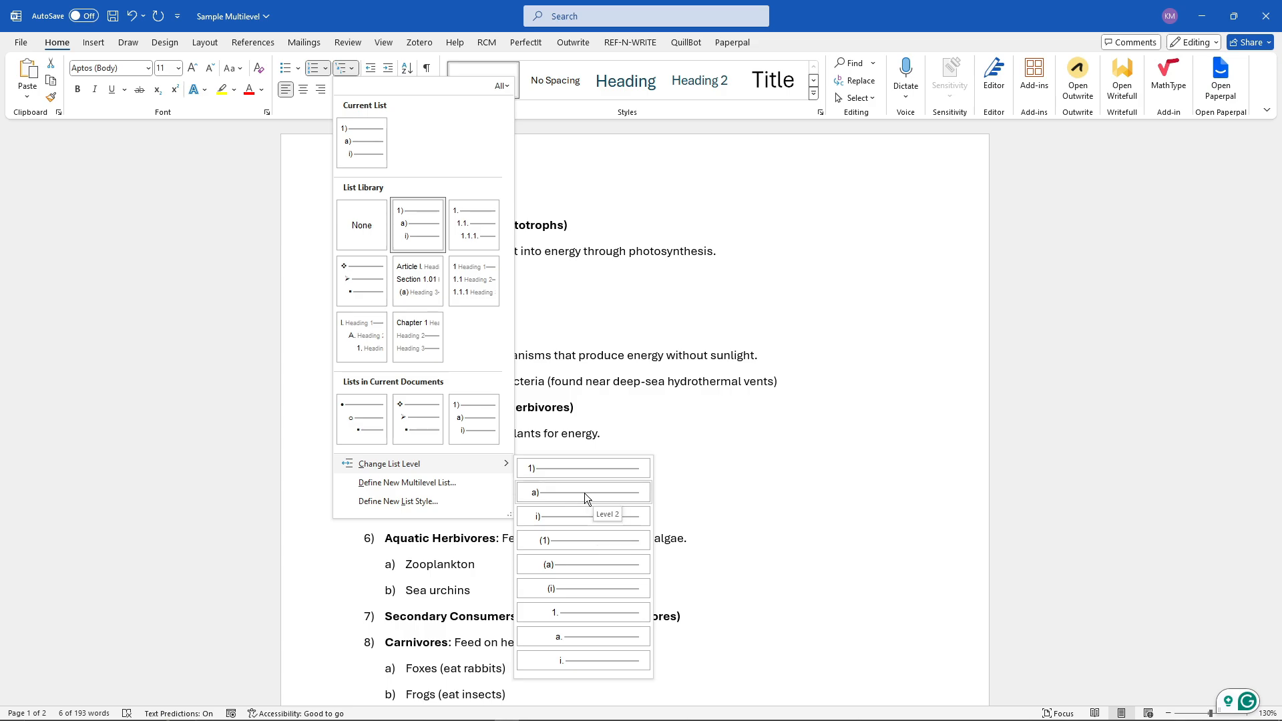
left_click(559, 469)
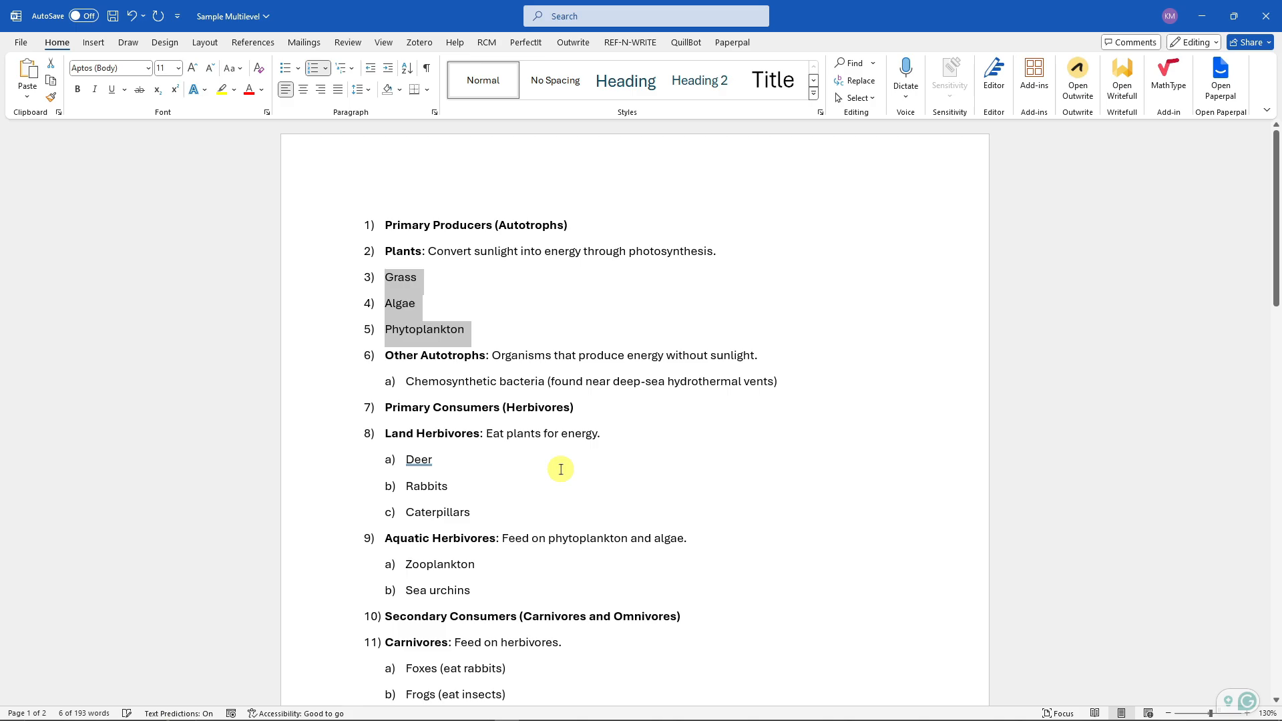
- Change the Grass, Algae and Phytoplankton items to list level 3
left_click(437, 280)
left_click_drag(485, 335, 379, 277)
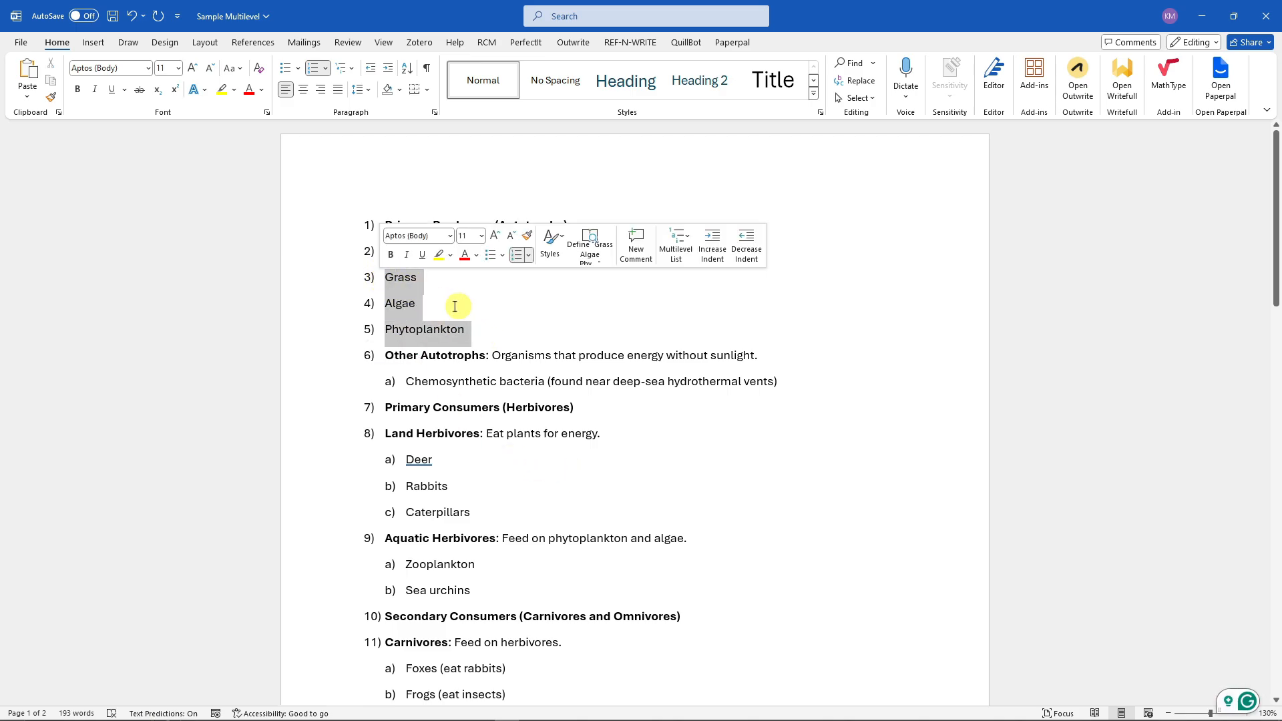
left_click(518, 331)
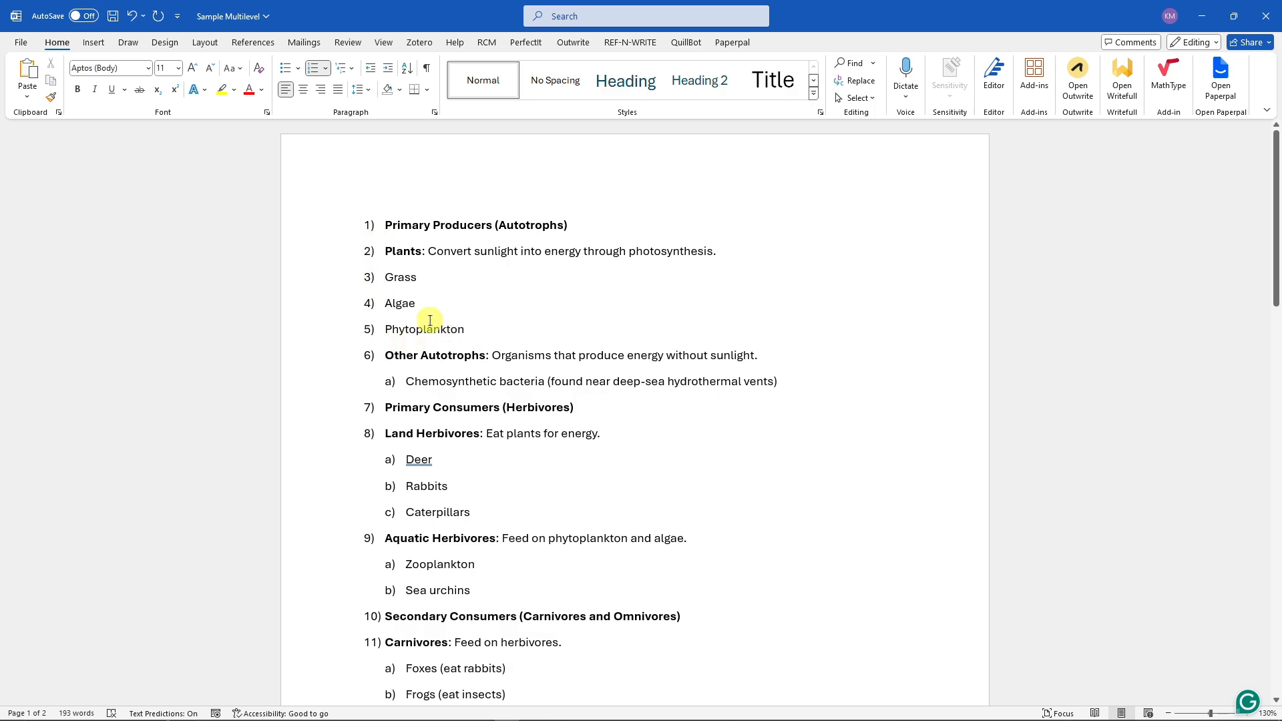
left_click_drag(429, 322, 380, 278)
left_click(343, 67)
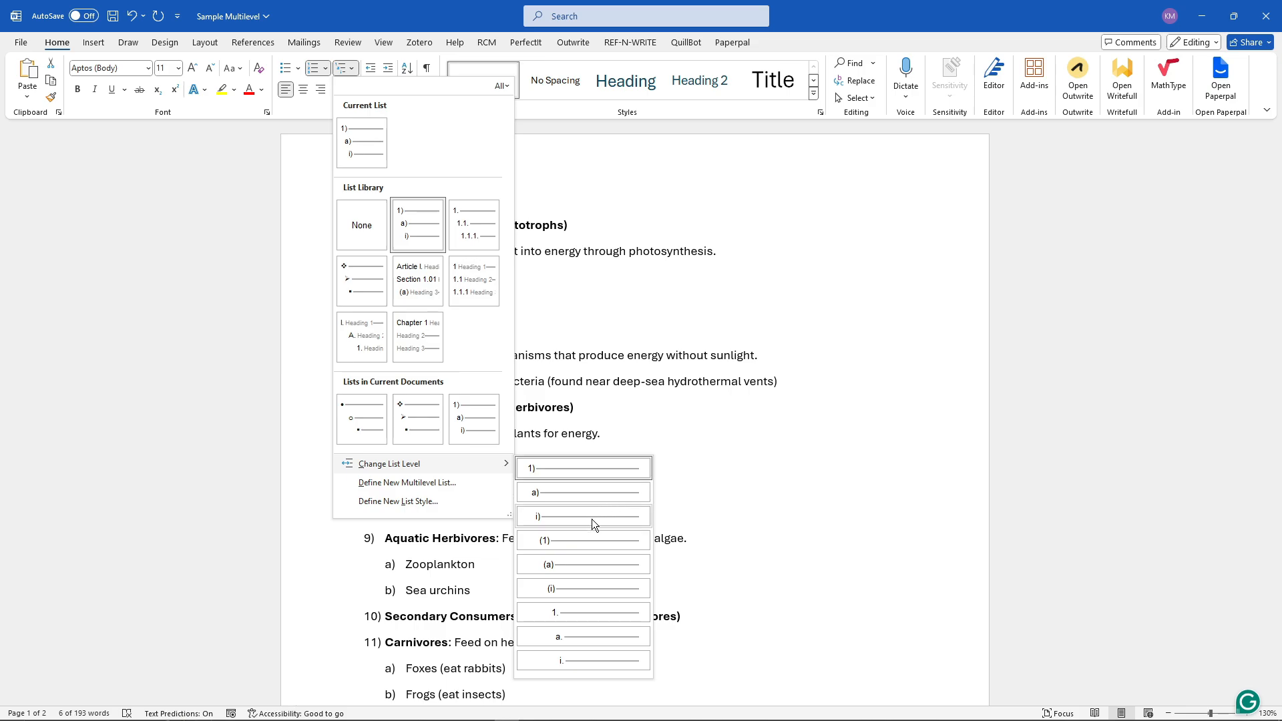
left_click(585, 515)
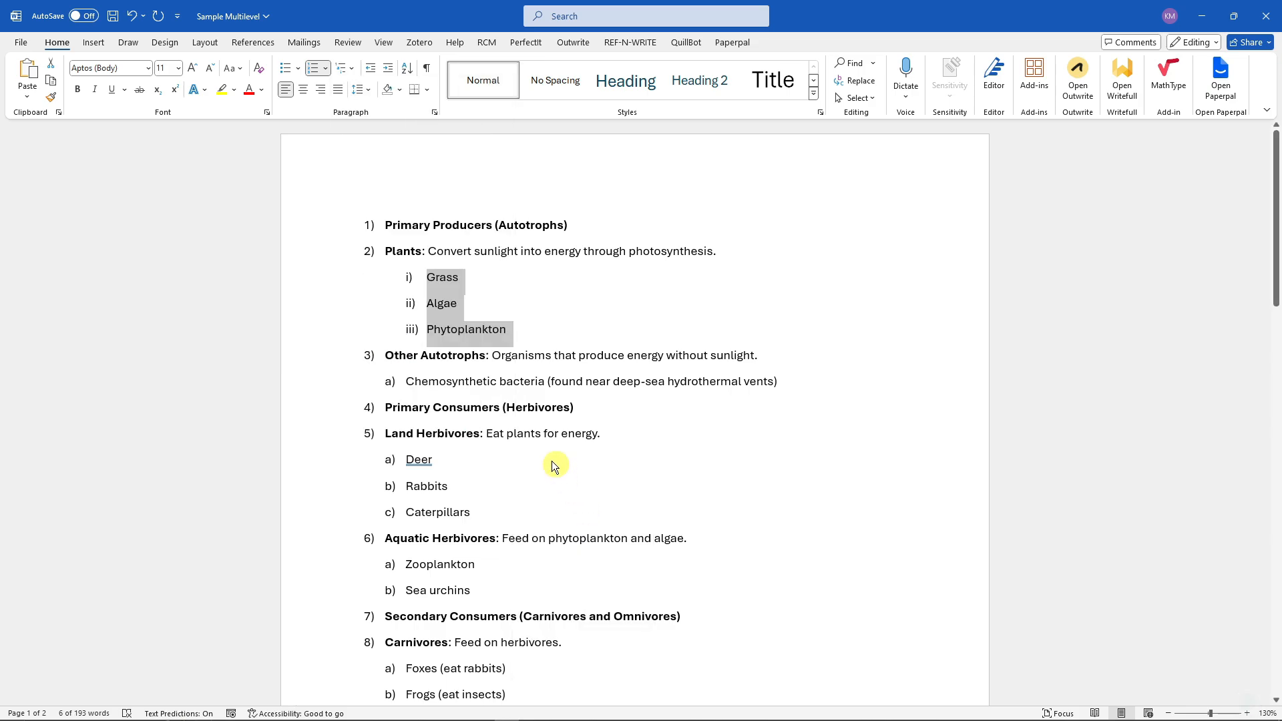
- Set the Grass, Algae and Phytoplankton items to list level 2
left_click(496, 304)
left_click_drag(514, 334, 426, 278)
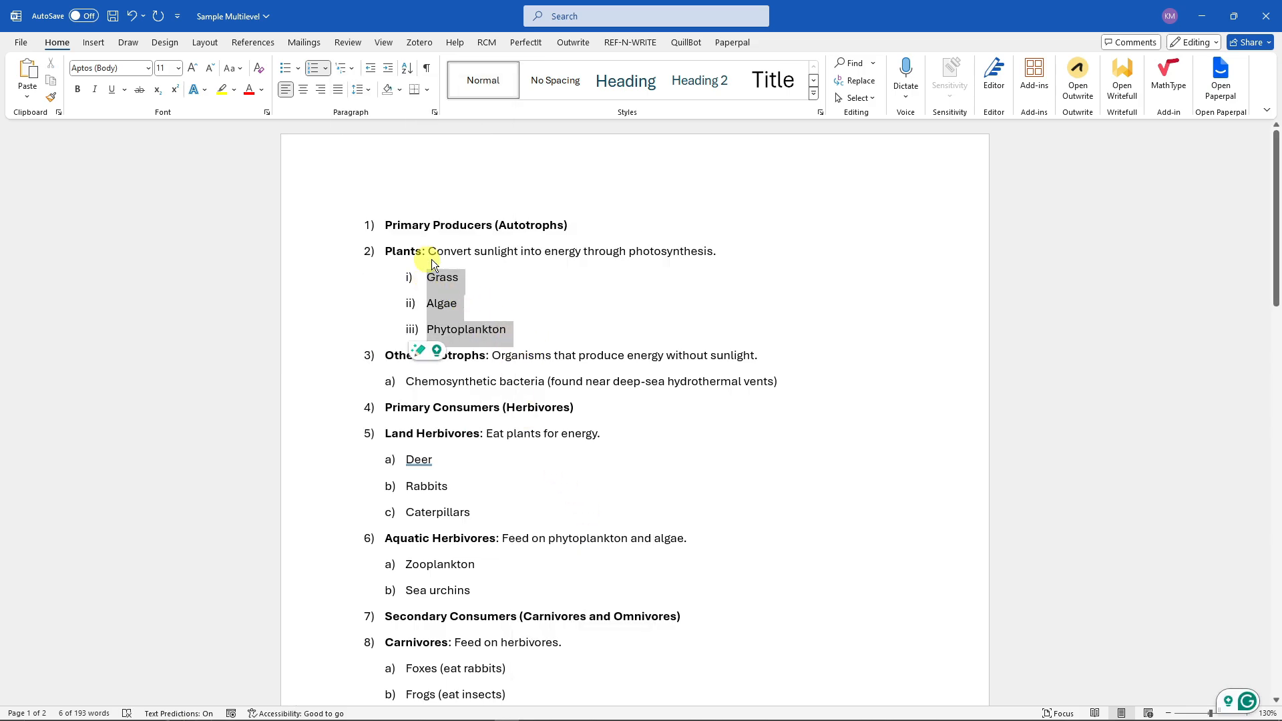
left_click(347, 70)
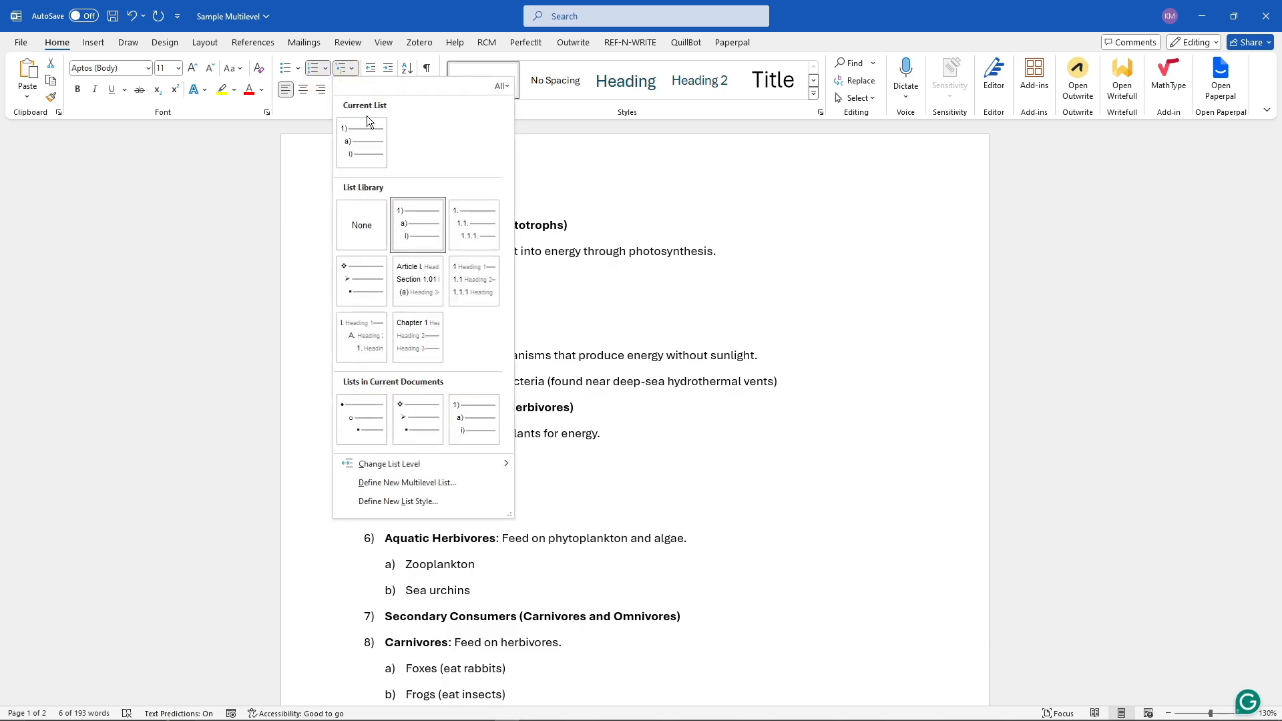
mouse_move(432, 463)
left_click(564, 495)
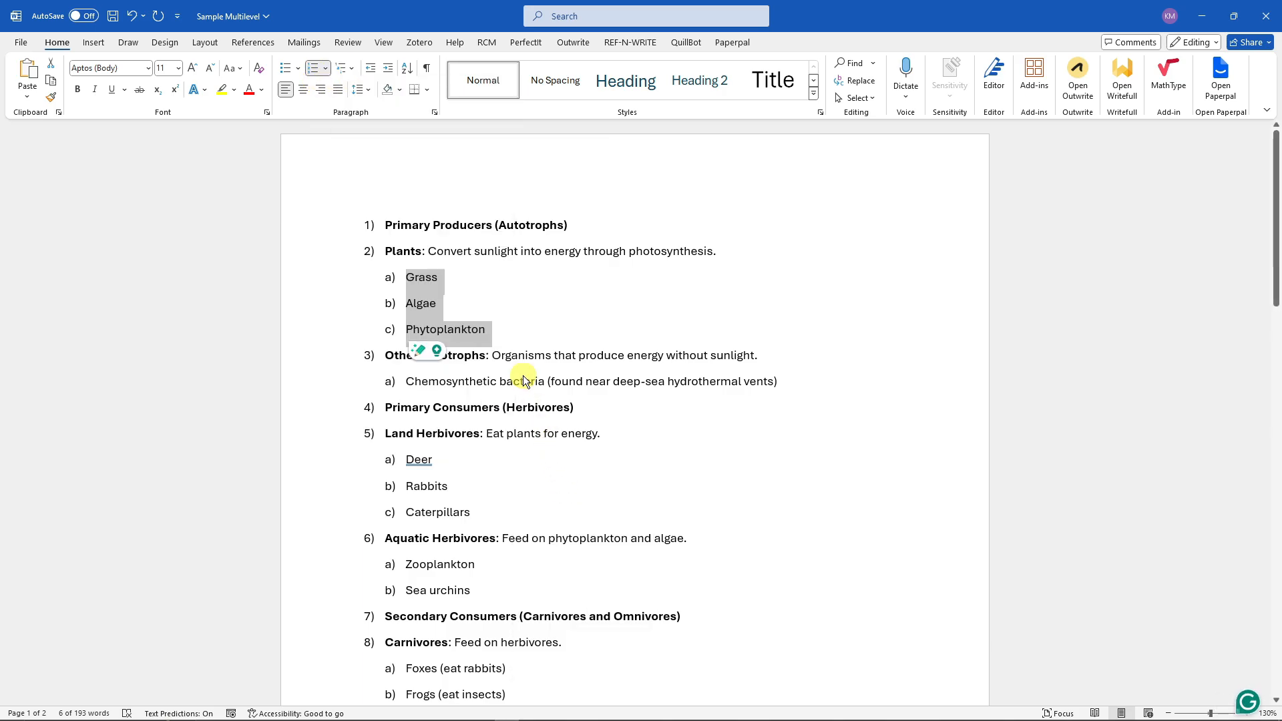
left_click(505, 325)
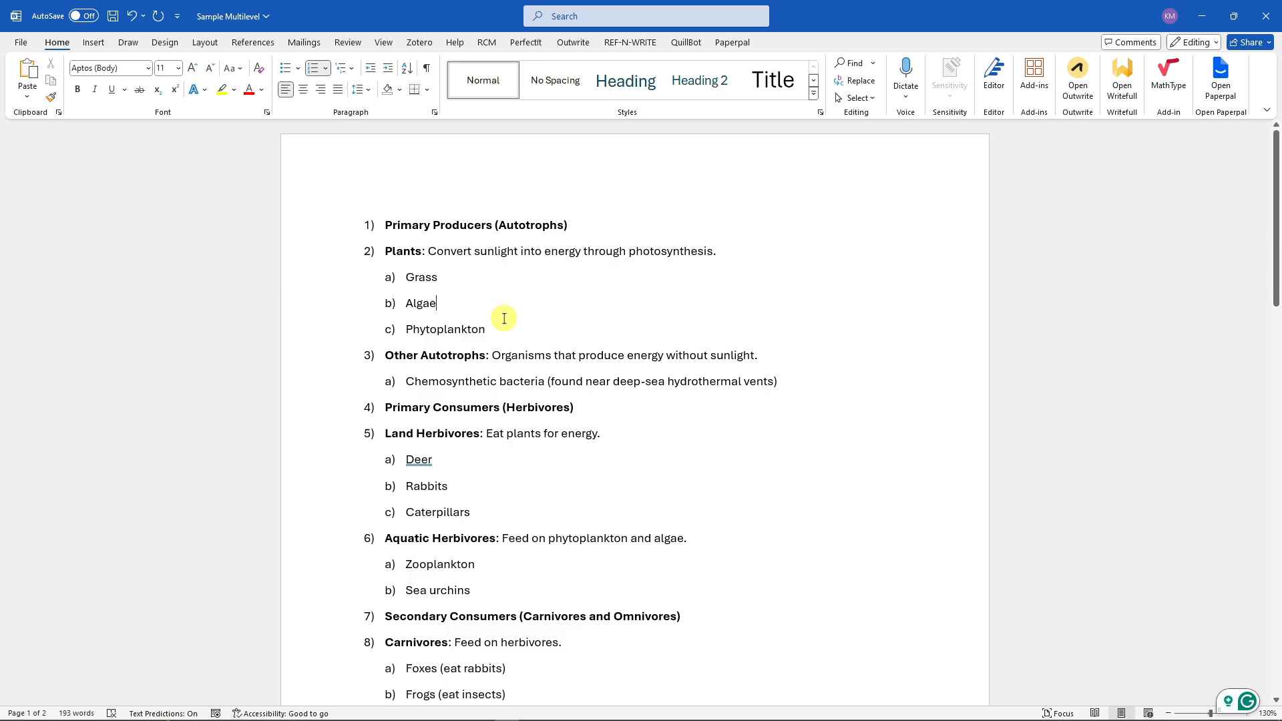
left_click(502, 321)
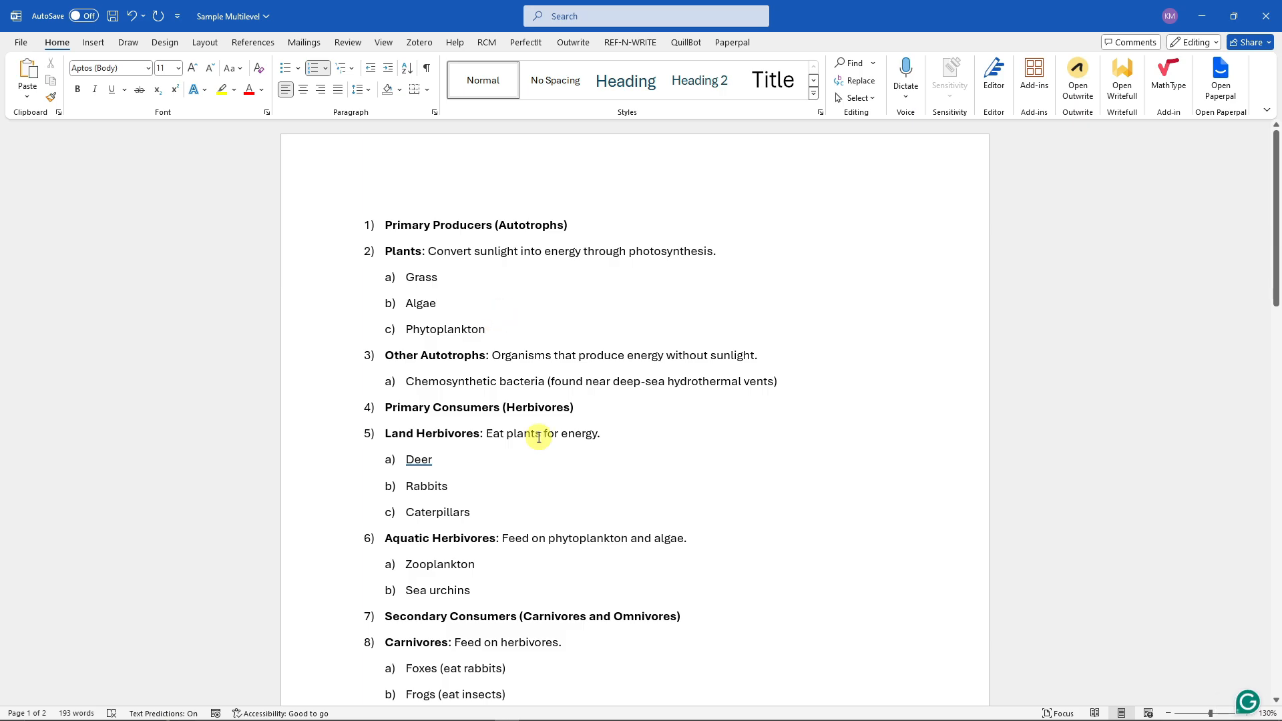
- Delete the empty paragraphs at the end of the document
key("ctrl+a")
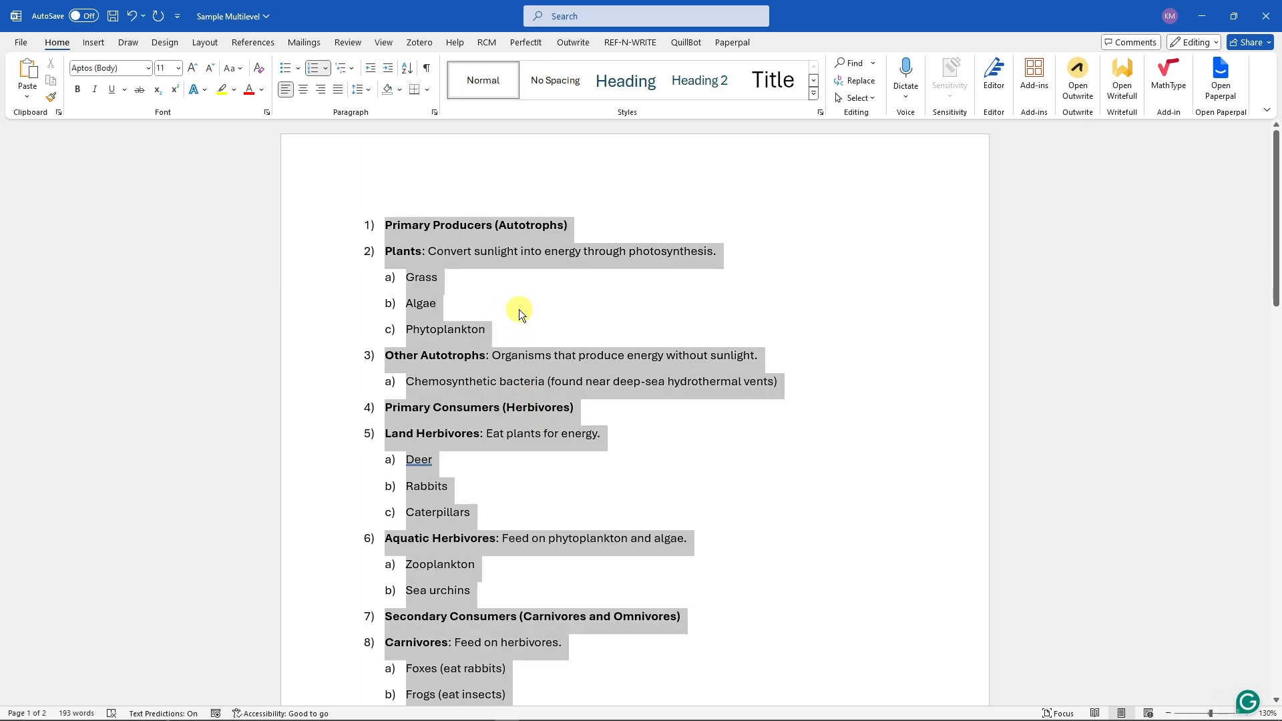
left_click_drag(1275, 159, 1244, 487)
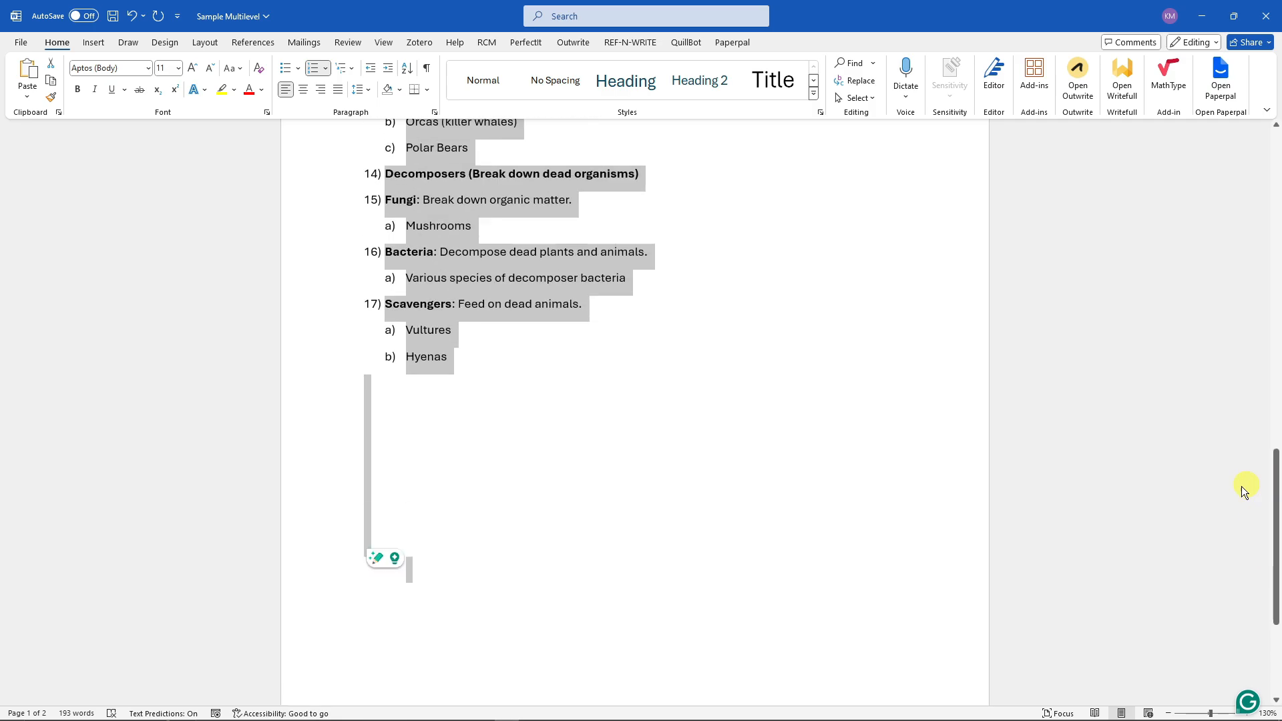
left_click(538, 648)
key("BackSpace")
key("BackSpace")
key("BackSpace")
key("BackSpace")
key("BackSpace")
key("BackSpace")
key("BackSpace")
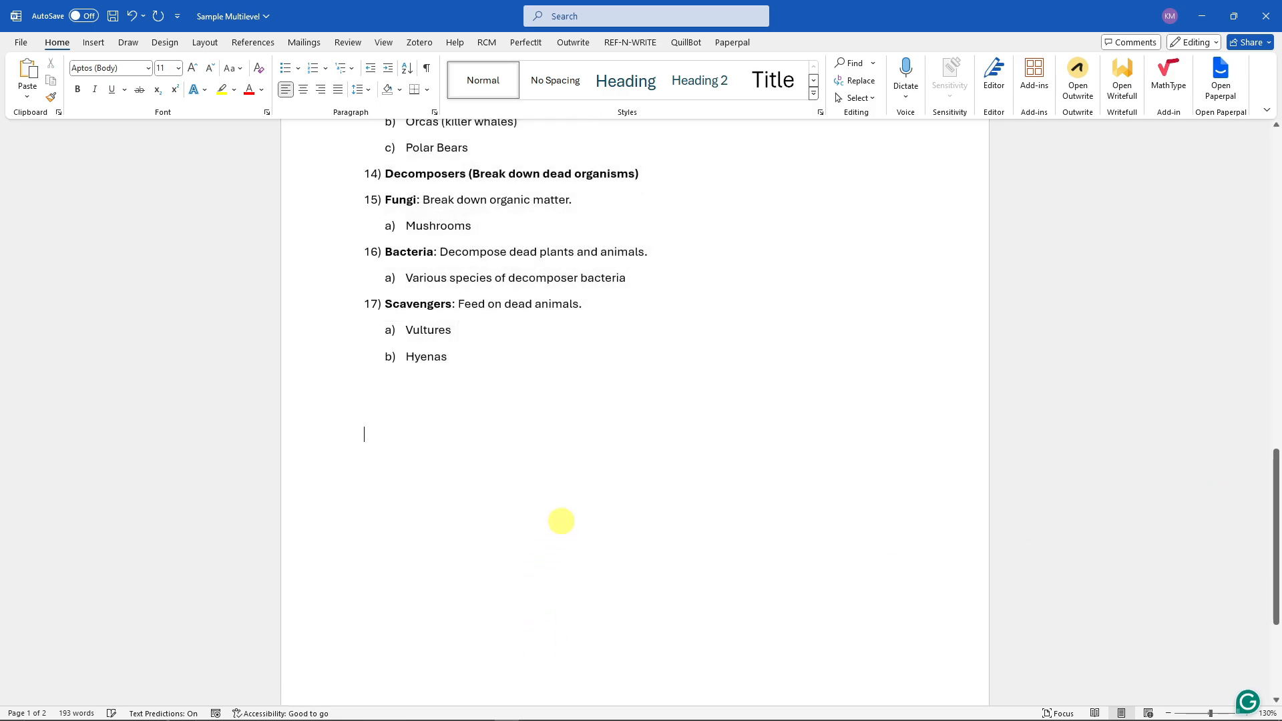
- Select the whole document, open Define New Multilevel List, and review the format of each of the nine levels
key("ctrl+a")
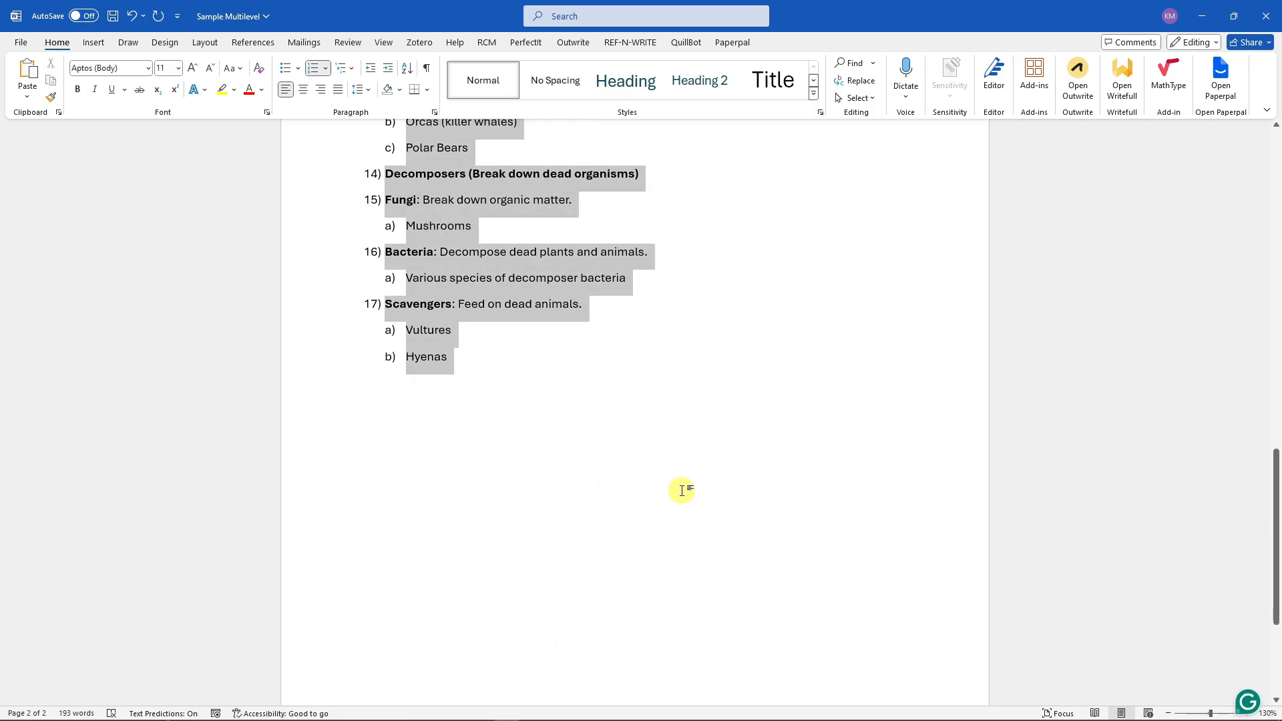
left_click_drag(1273, 543, 1243, 214)
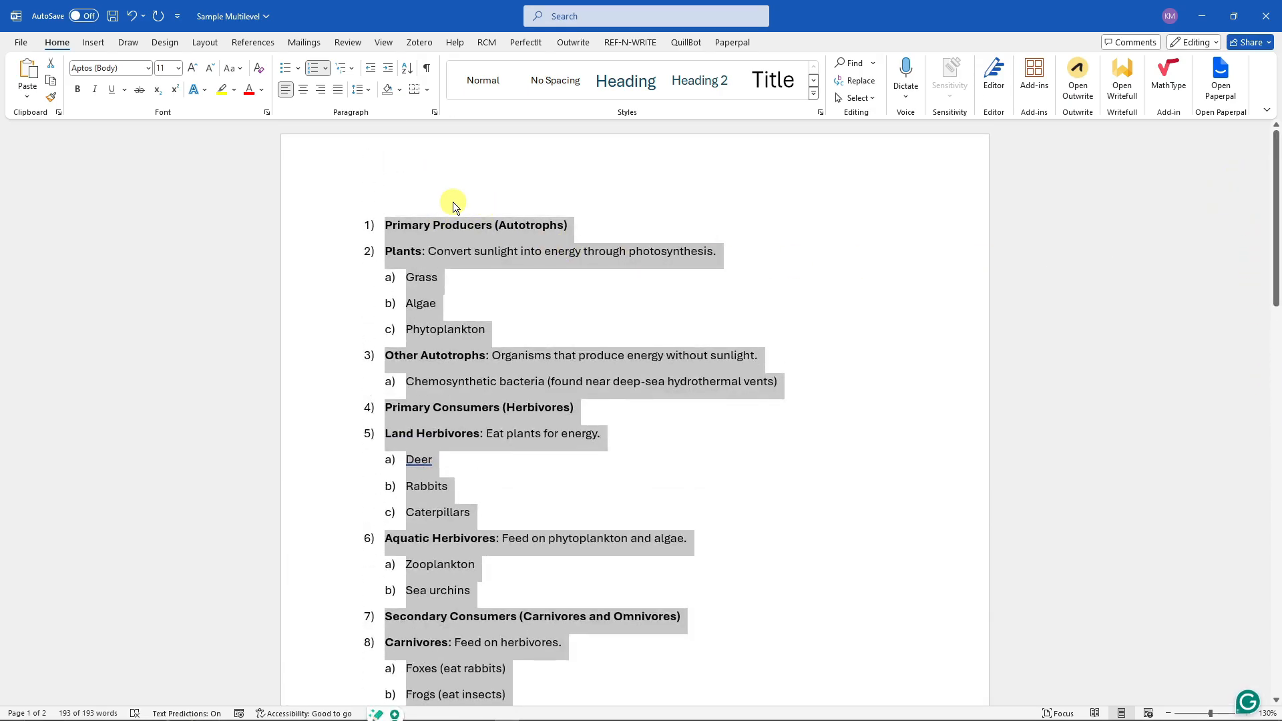
left_click(346, 69)
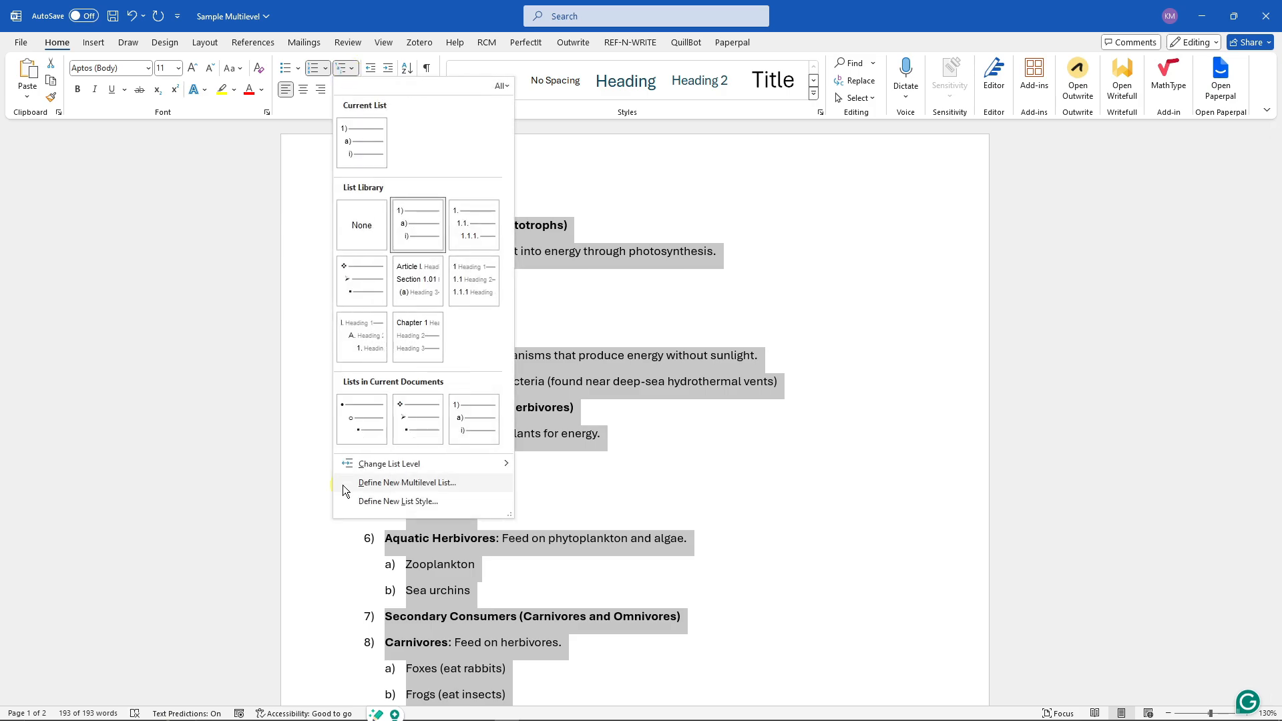
left_click(429, 486)
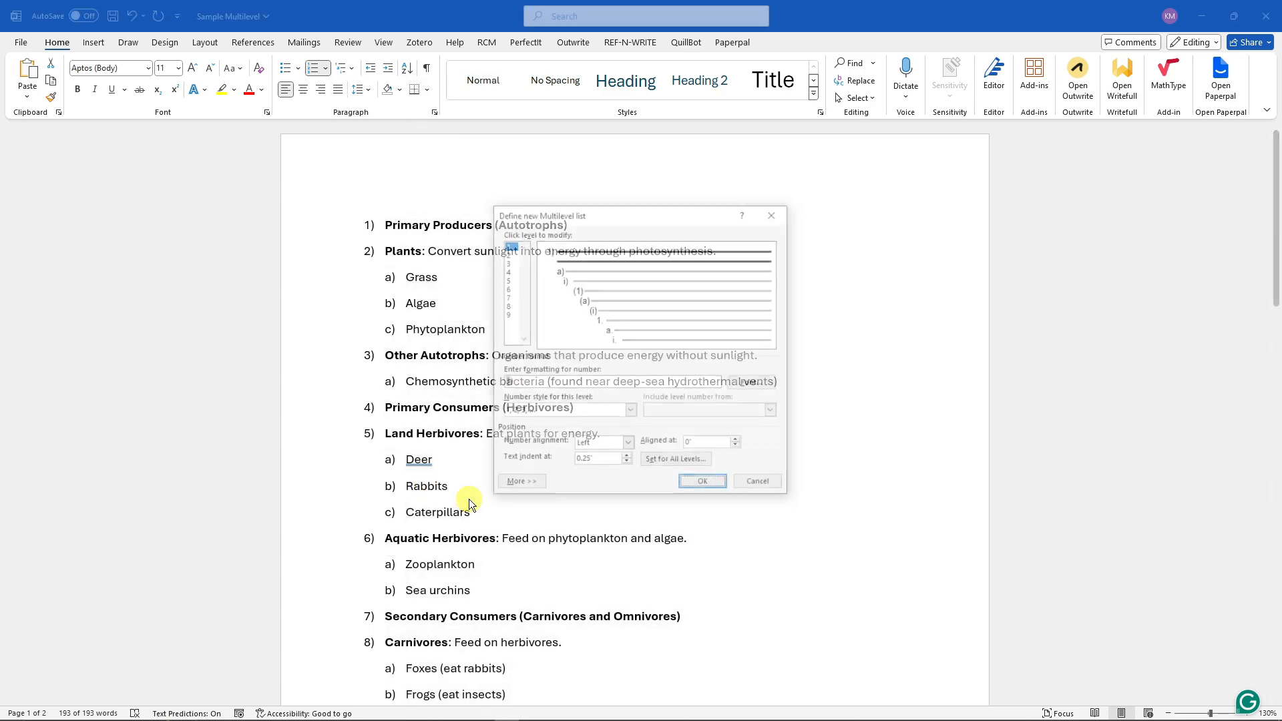
left_click_drag(656, 205, 598, 233)
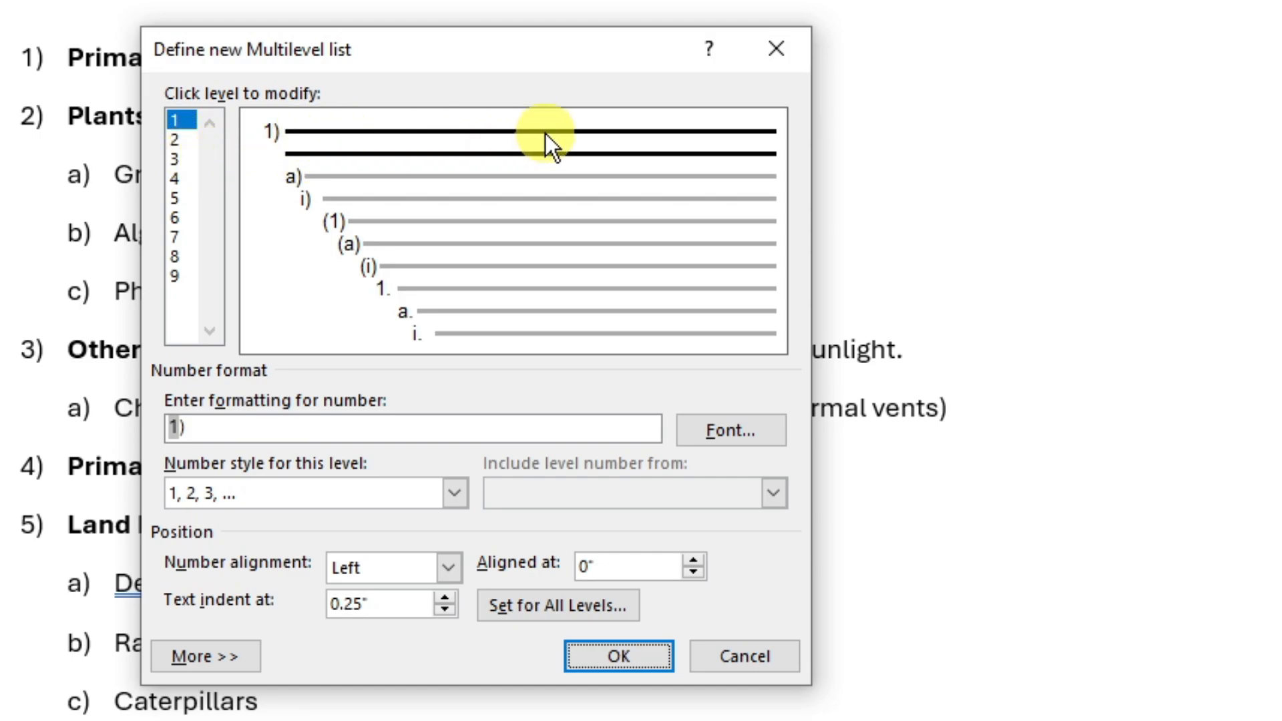
left_click(182, 142)
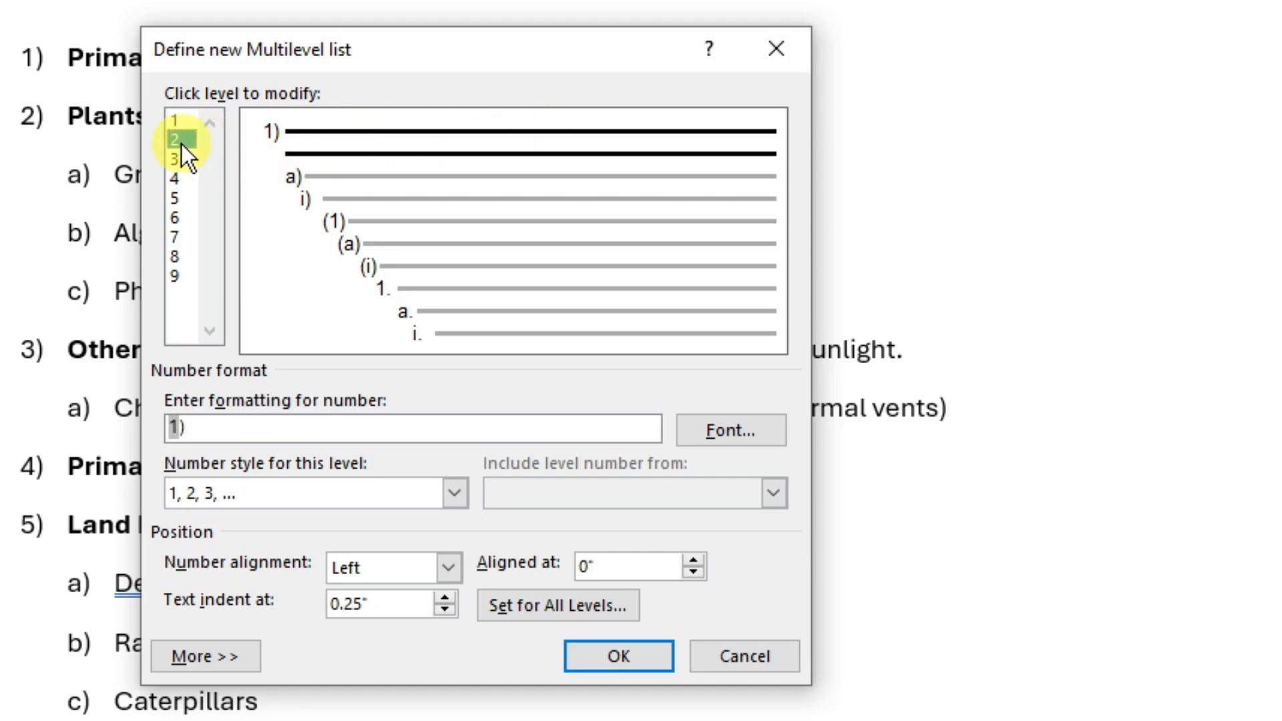
left_click(181, 159)
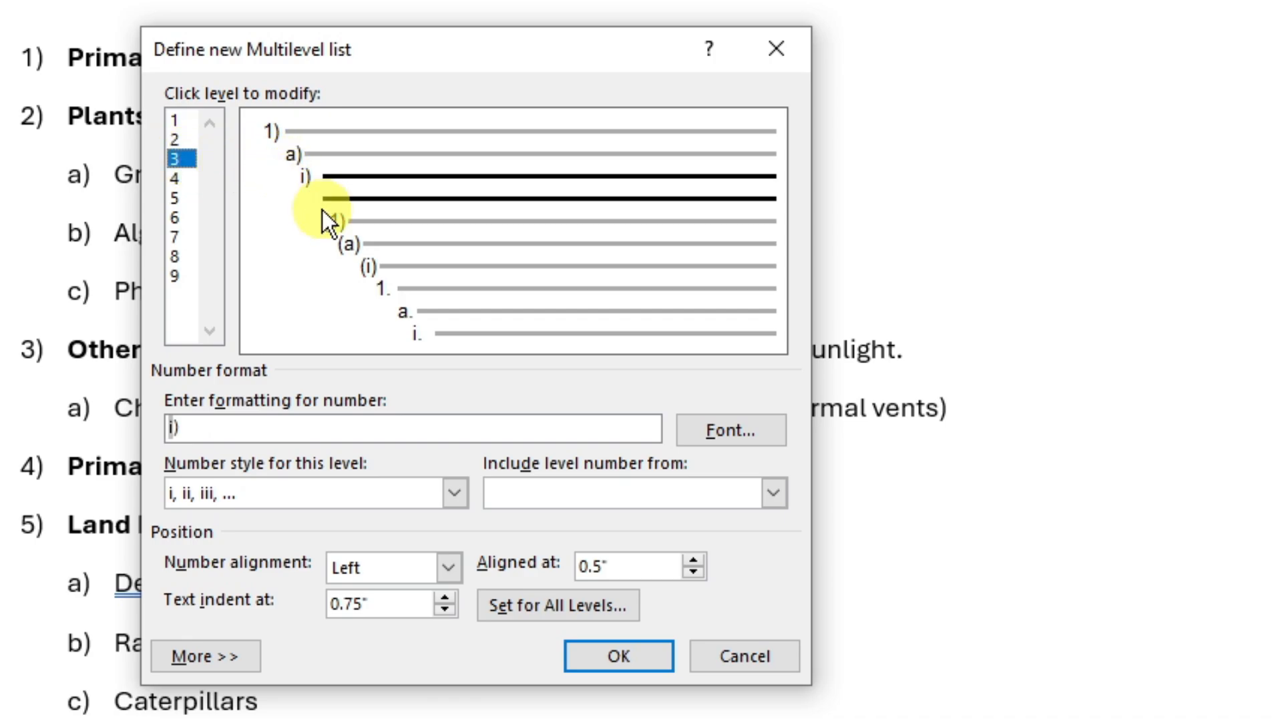
left_click(186, 178)
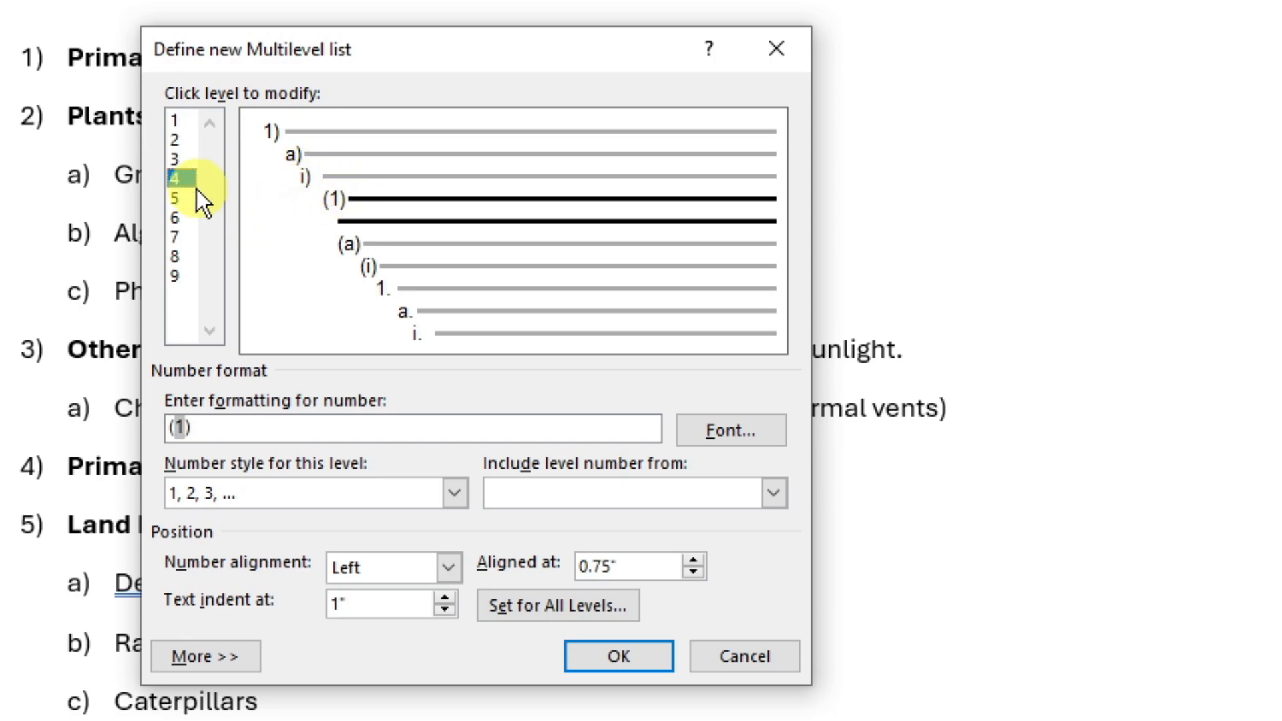
left_click(174, 199)
left_click(187, 218)
left_click(189, 237)
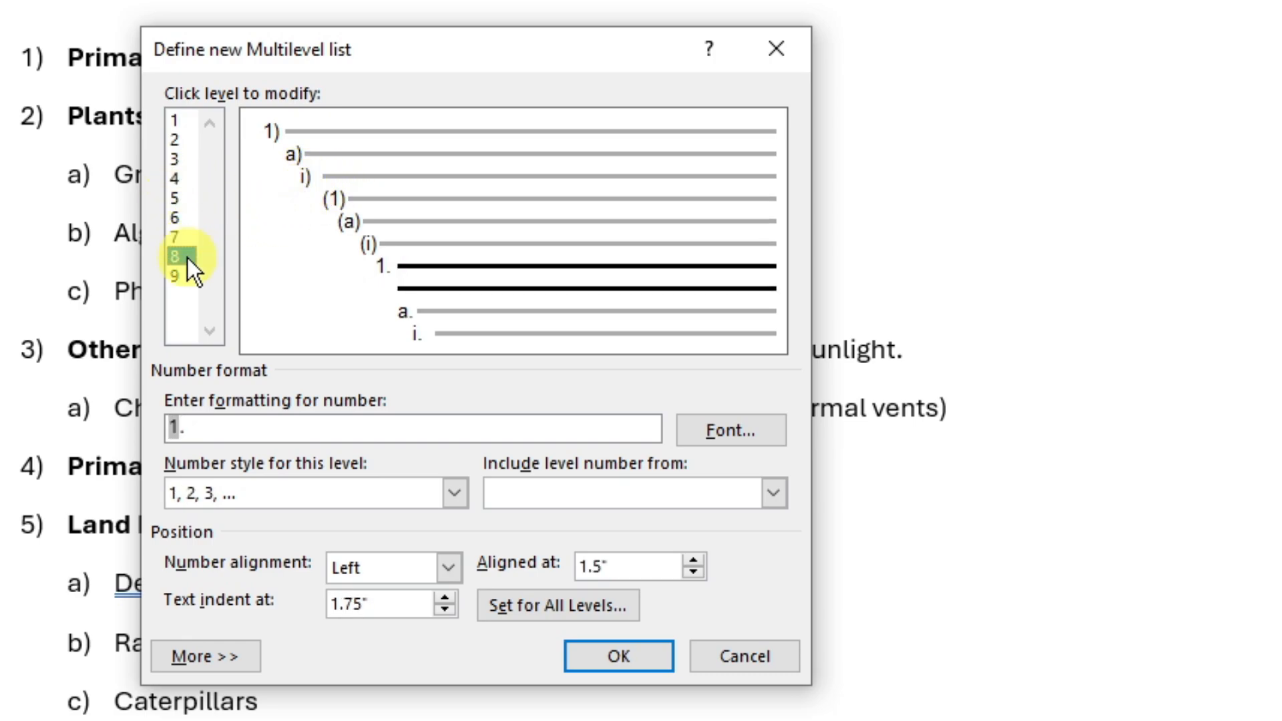
left_click(187, 257)
left_click(185, 276)
left_click_drag(421, 67, 517, 84)
left_click(270, 136)
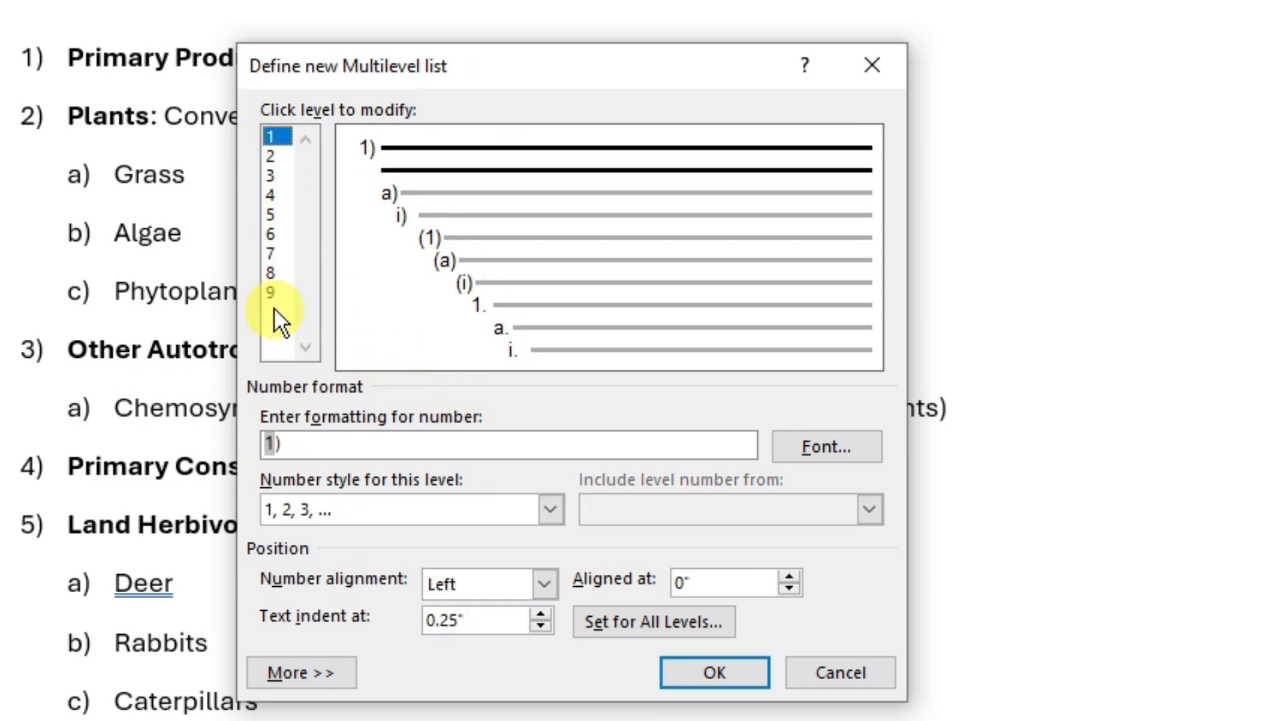
left_click(268, 157)
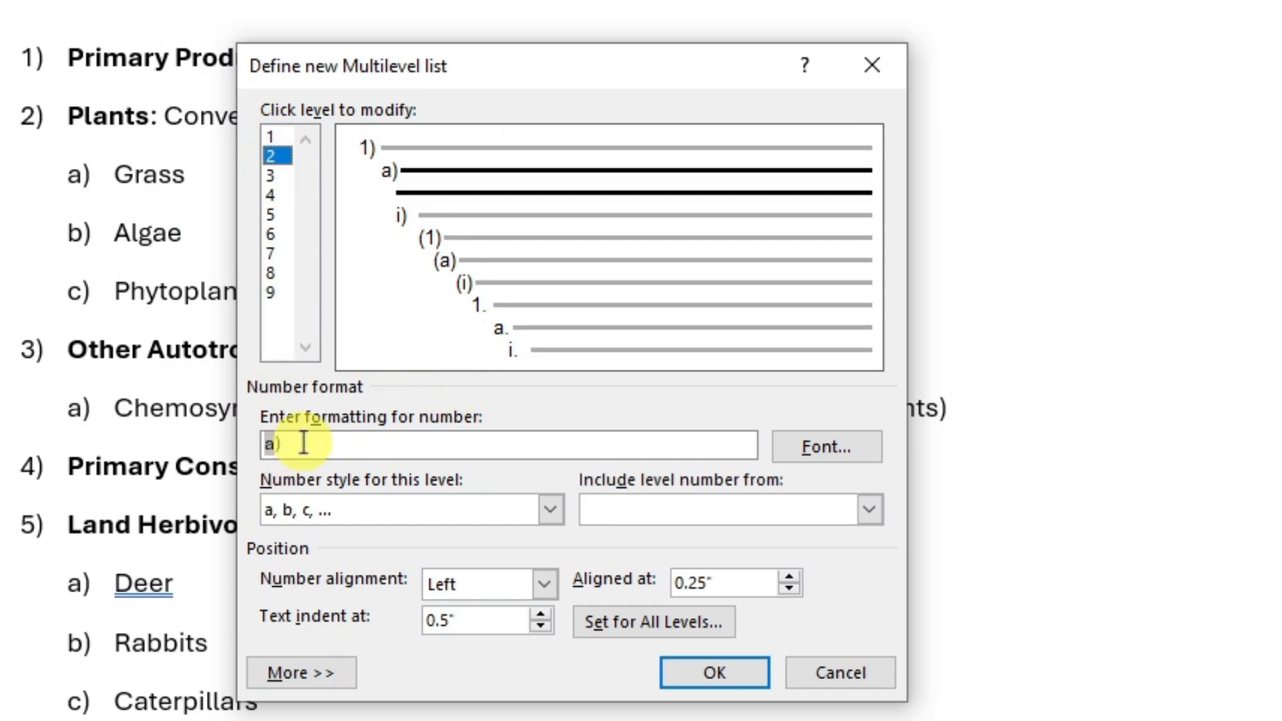
- Examine level 2's number style, level-number, number alignment and Aligned at options without keeping any change
left_click(558, 509)
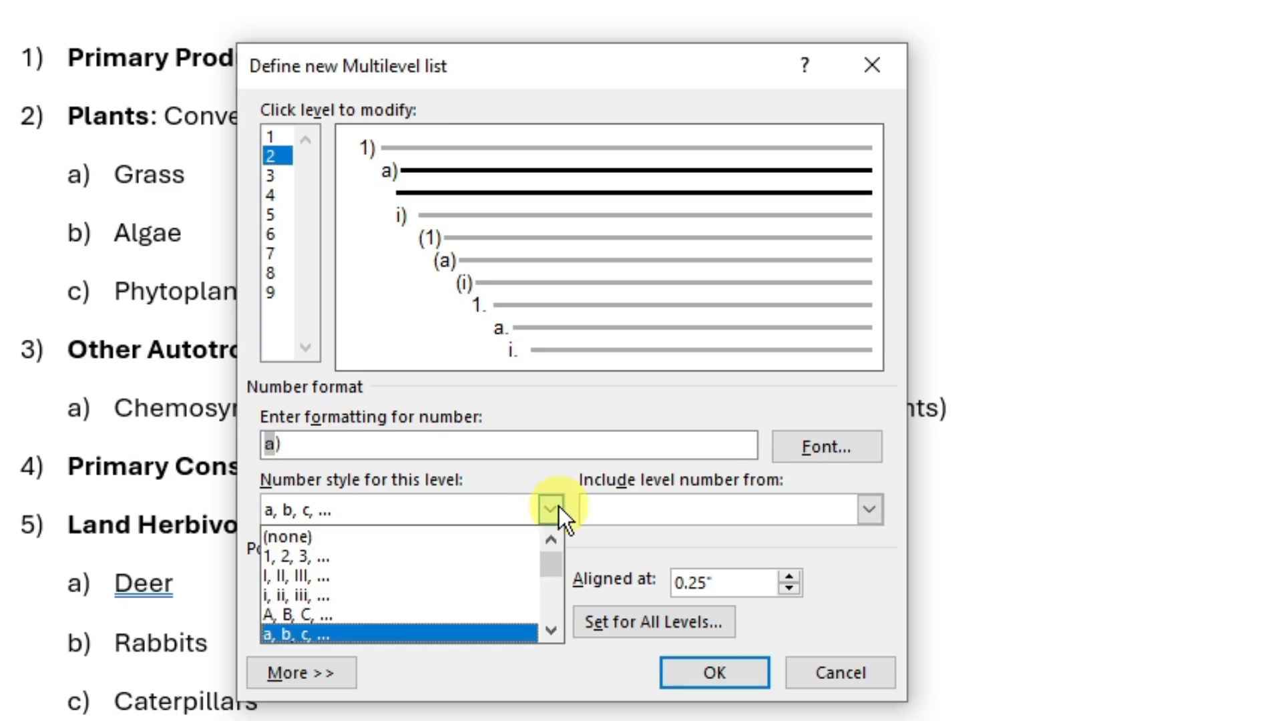
left_click(550, 475)
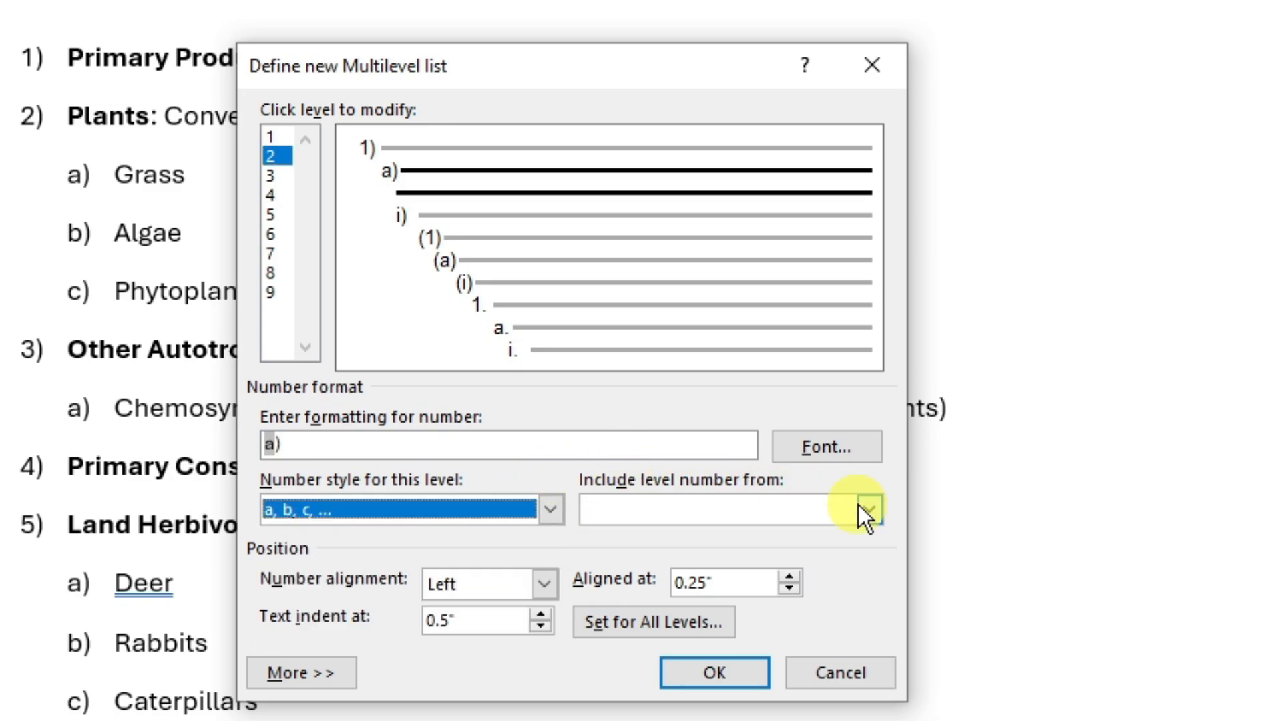
left_click(871, 506)
left_click(556, 474)
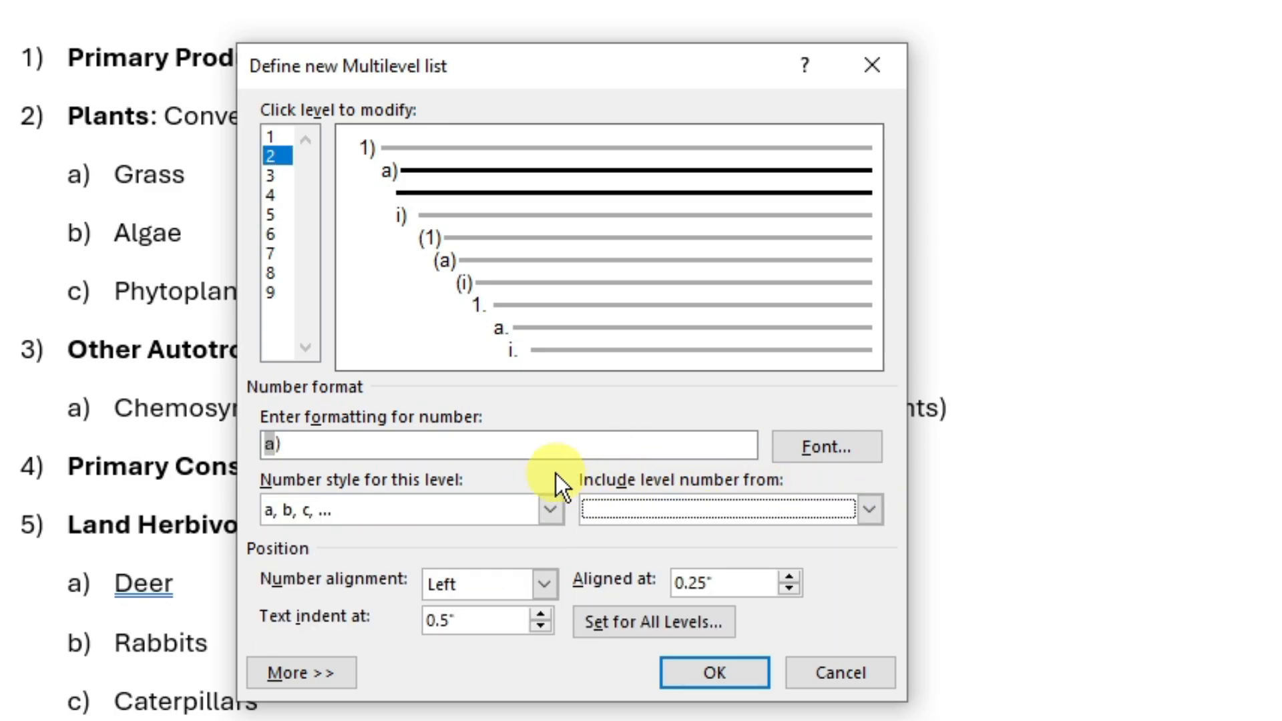
left_click(546, 585)
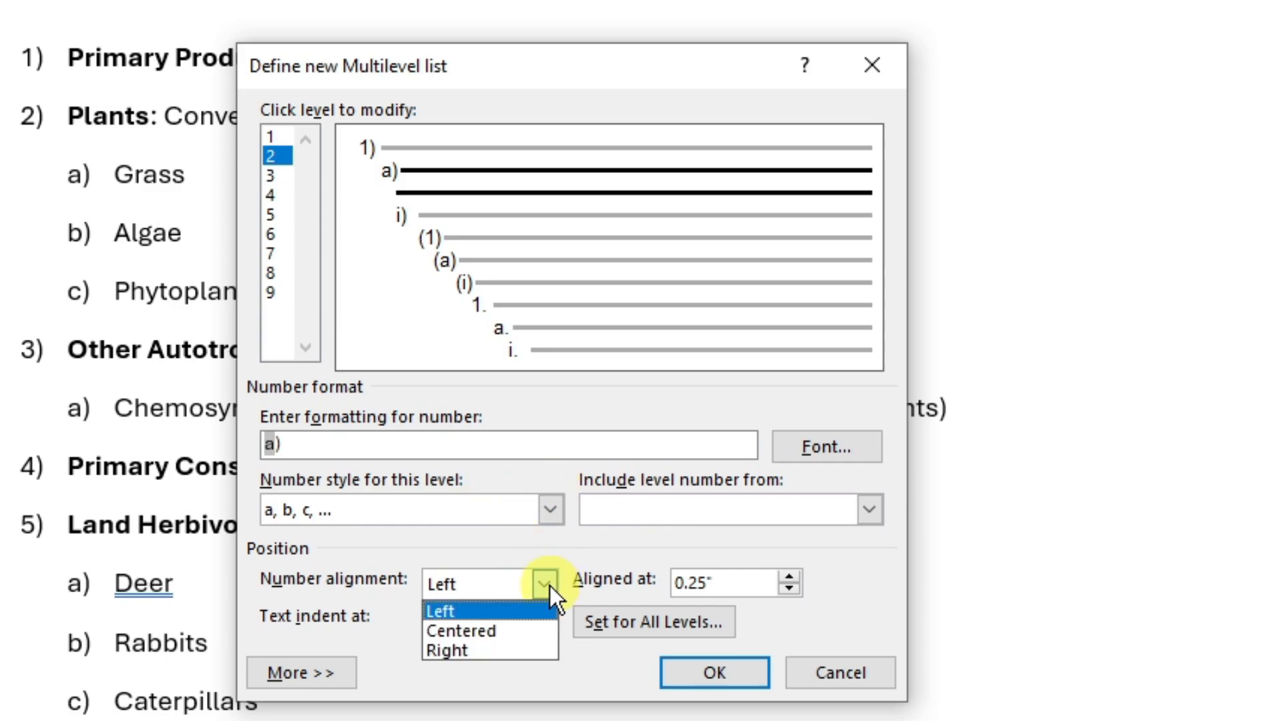
left_click(550, 586)
left_click(752, 585)
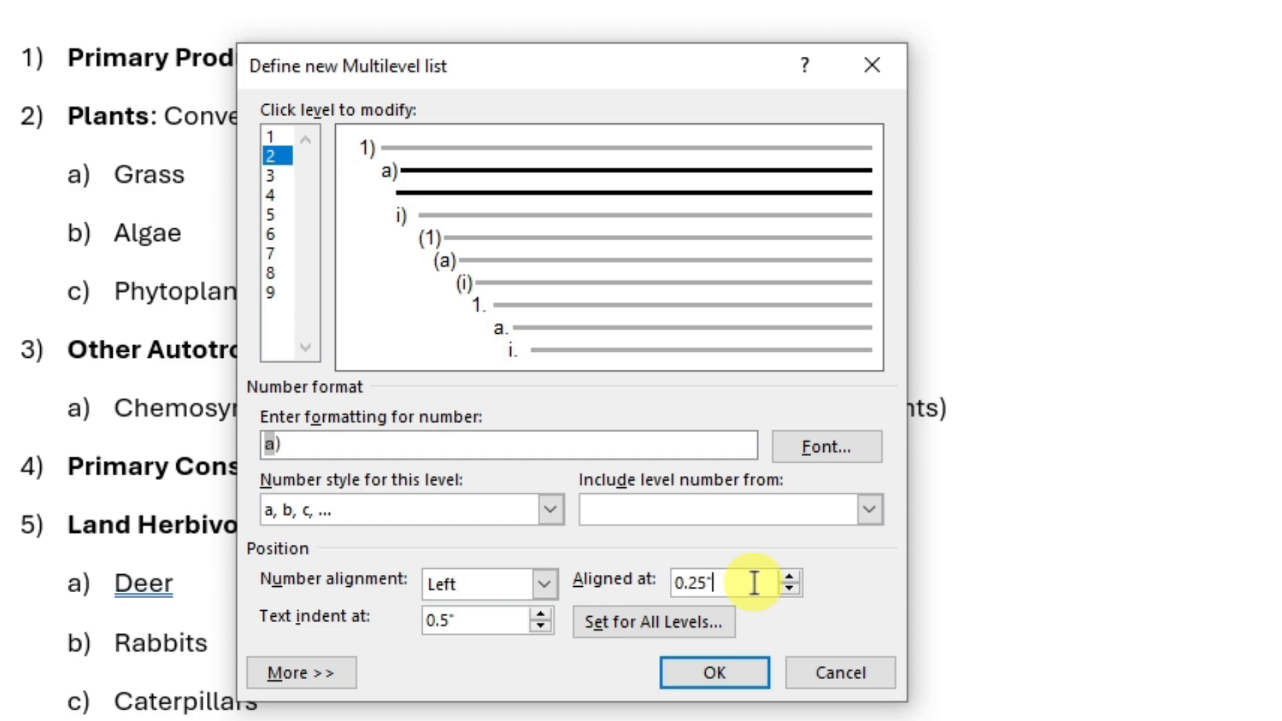
left_click(791, 590)
left_click(790, 575)
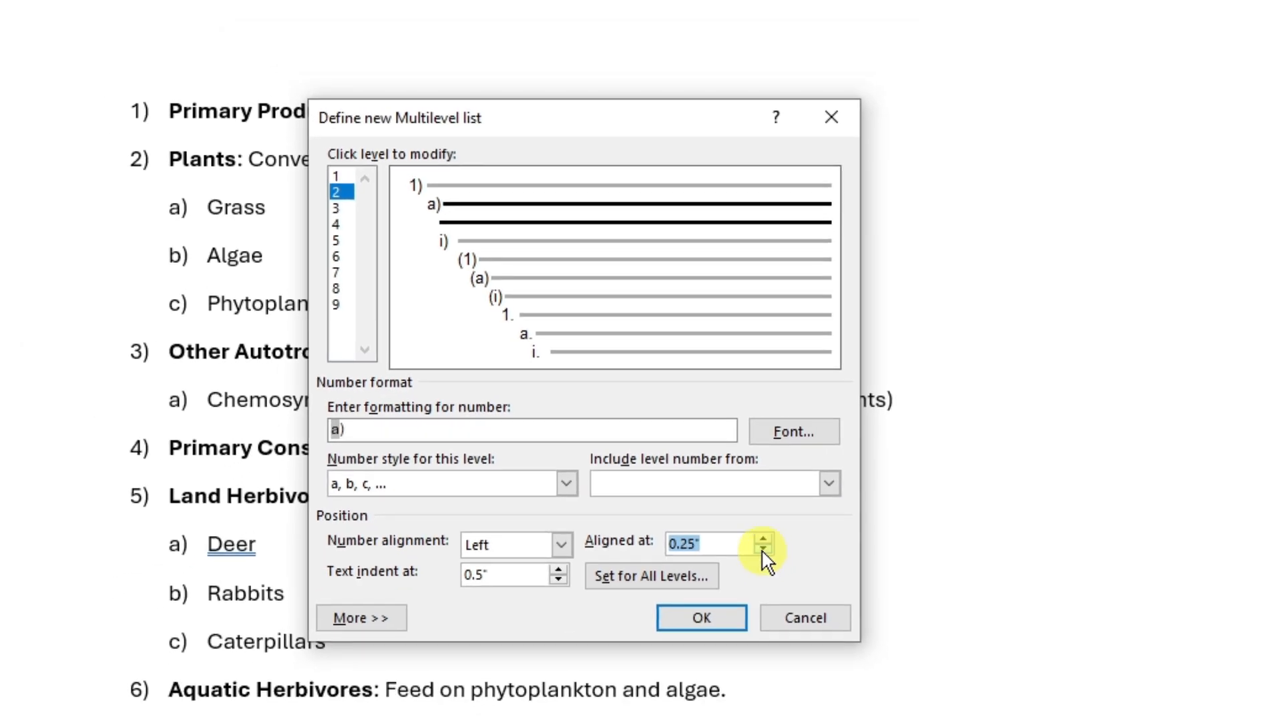
left_click(762, 551)
left_click(761, 550)
left_click(762, 551)
left_click(762, 551)
left_click(762, 551)
left_click(760, 538)
left_click(760, 537)
left_click(760, 537)
left_click(760, 537)
left_click(760, 537)
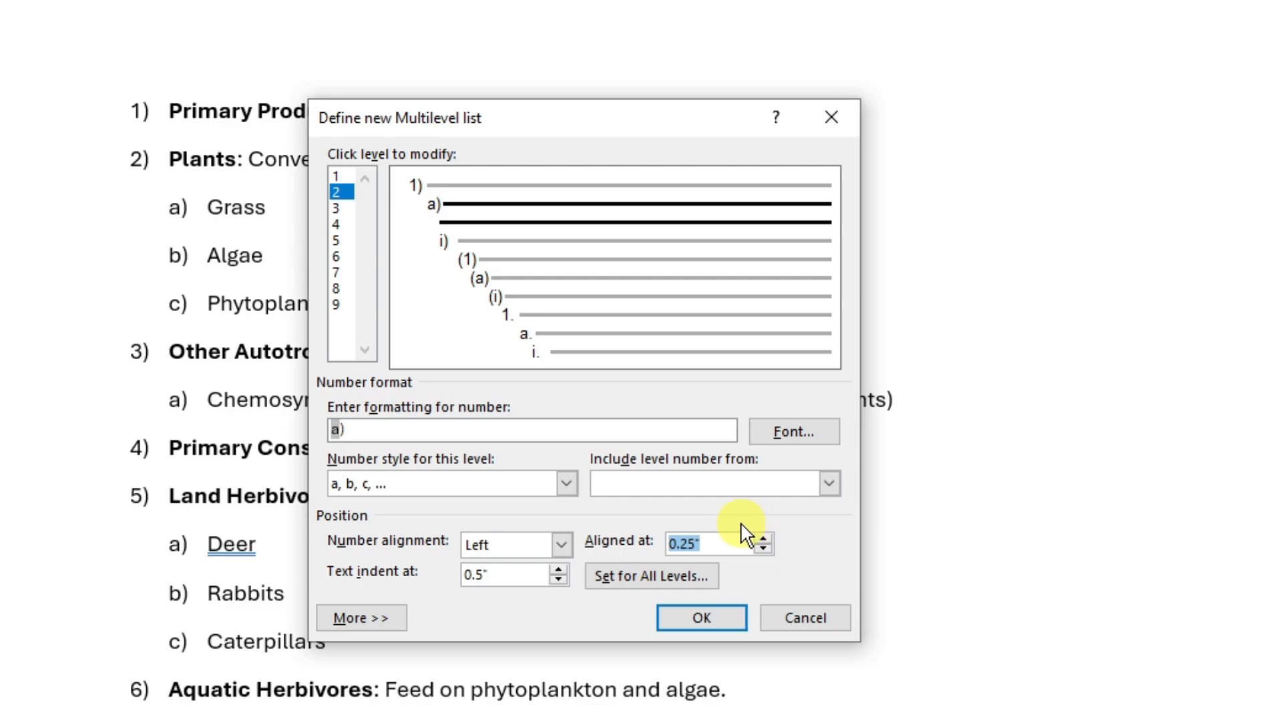
- Set level 2's text indent to 0.6"
left_click(560, 578)
left_click(559, 578)
left_click(559, 571)
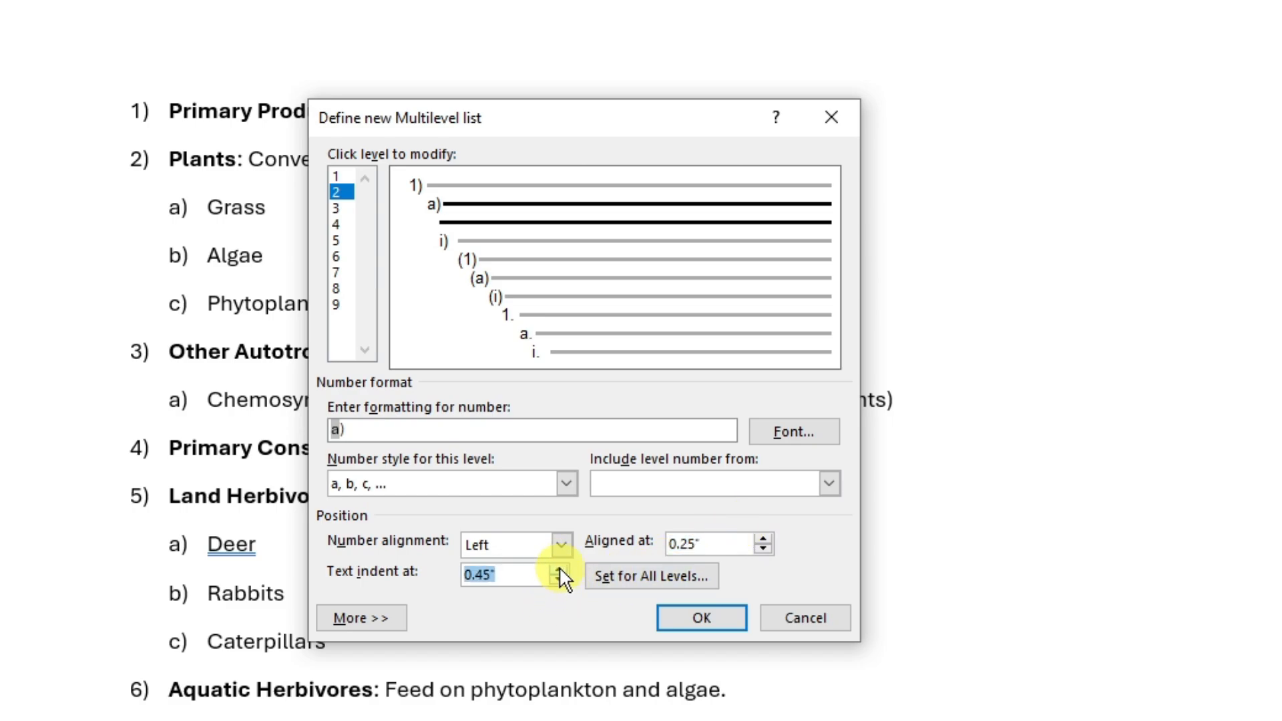
left_click(559, 571)
left_click(560, 571)
left_click(562, 578)
left_click(562, 569)
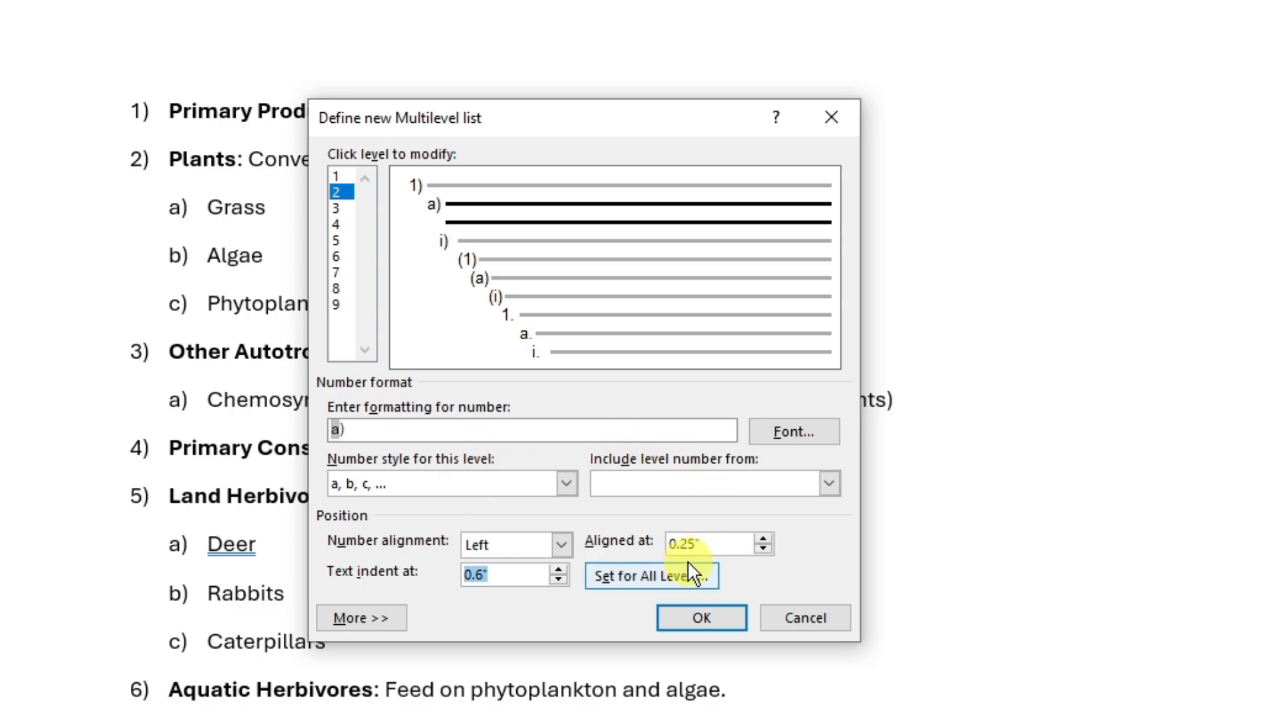
left_click(634, 578)
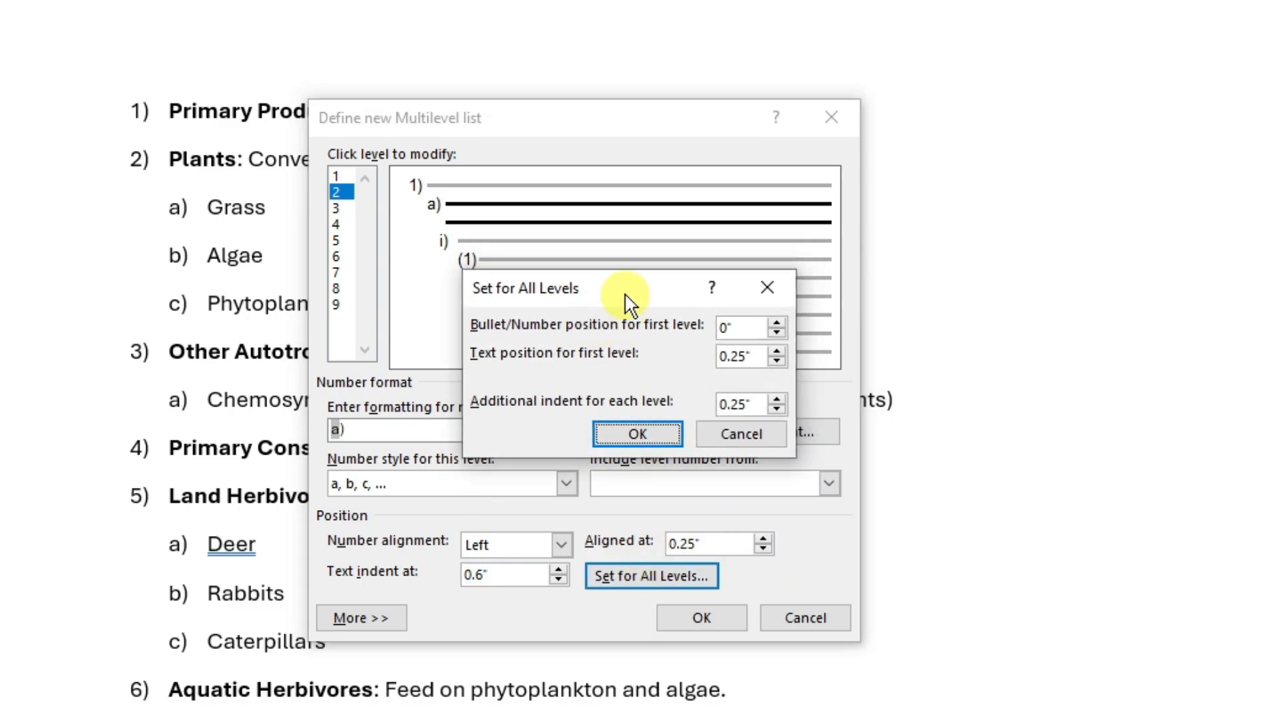
left_click_drag(624, 301, 632, 333)
left_click(785, 365)
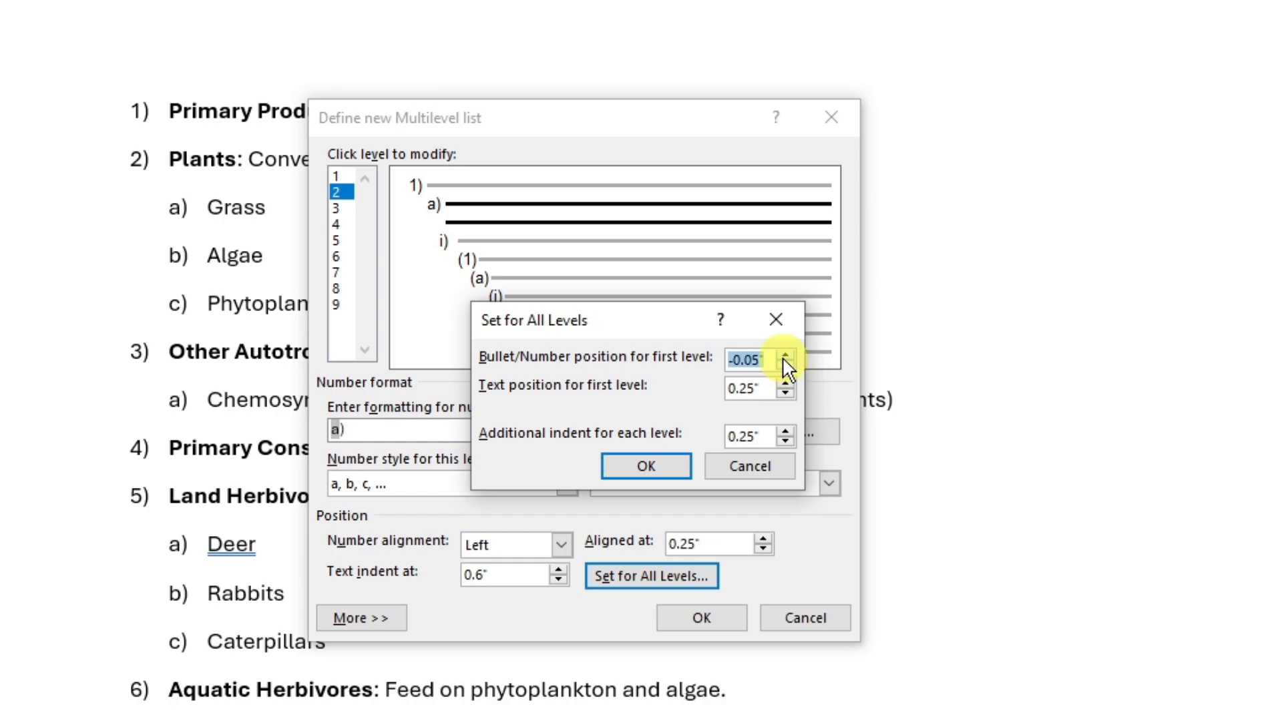
left_click(785, 359)
left_click(785, 359)
left_click(785, 365)
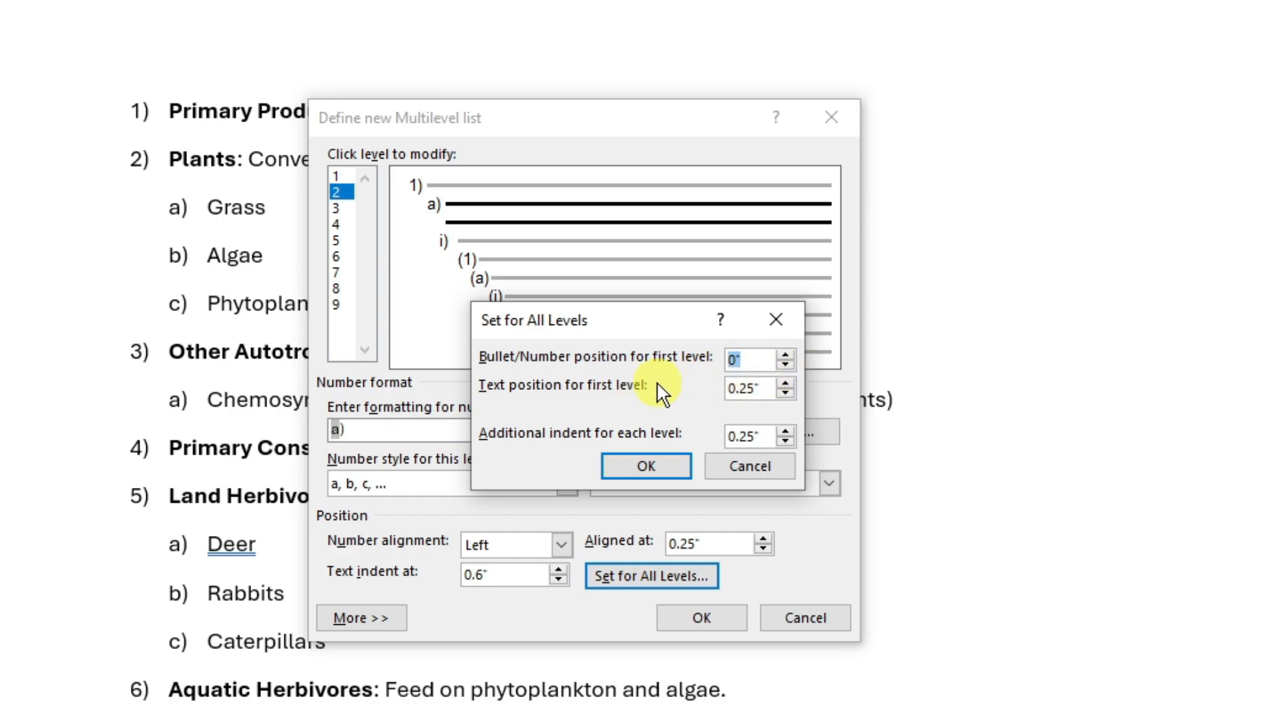
left_click_drag(642, 328, 661, 378)
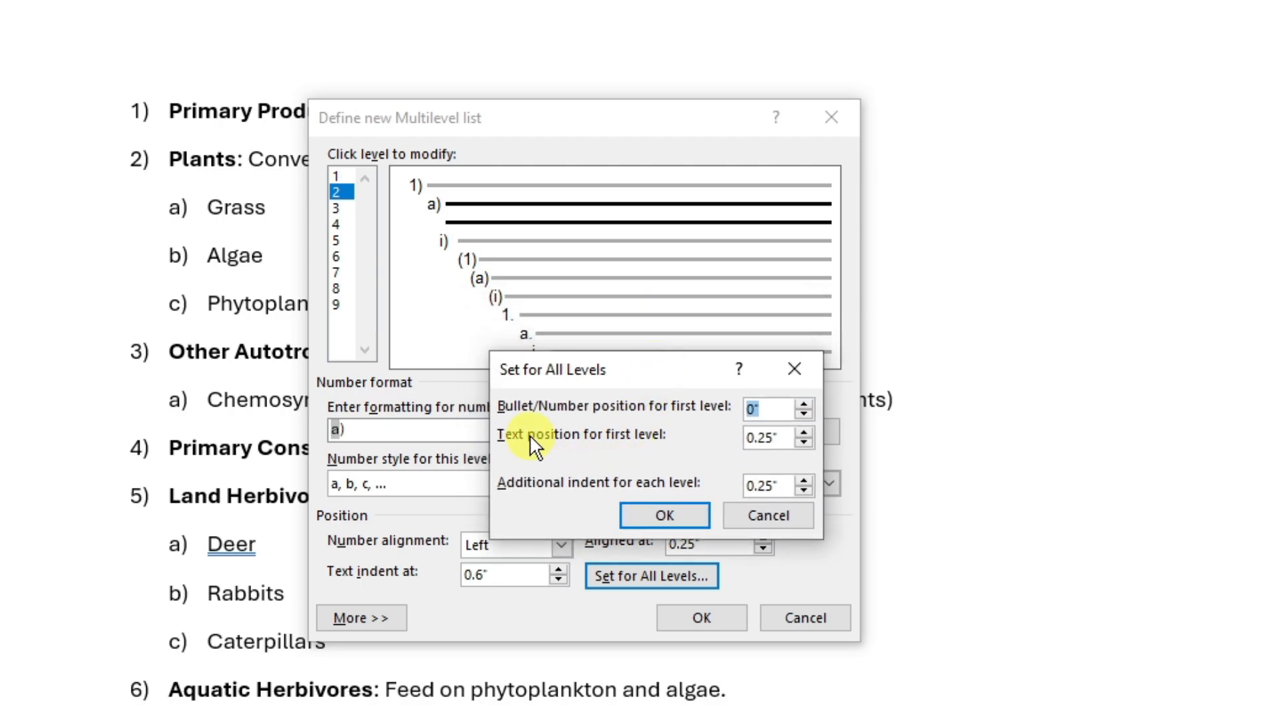
left_click(804, 432)
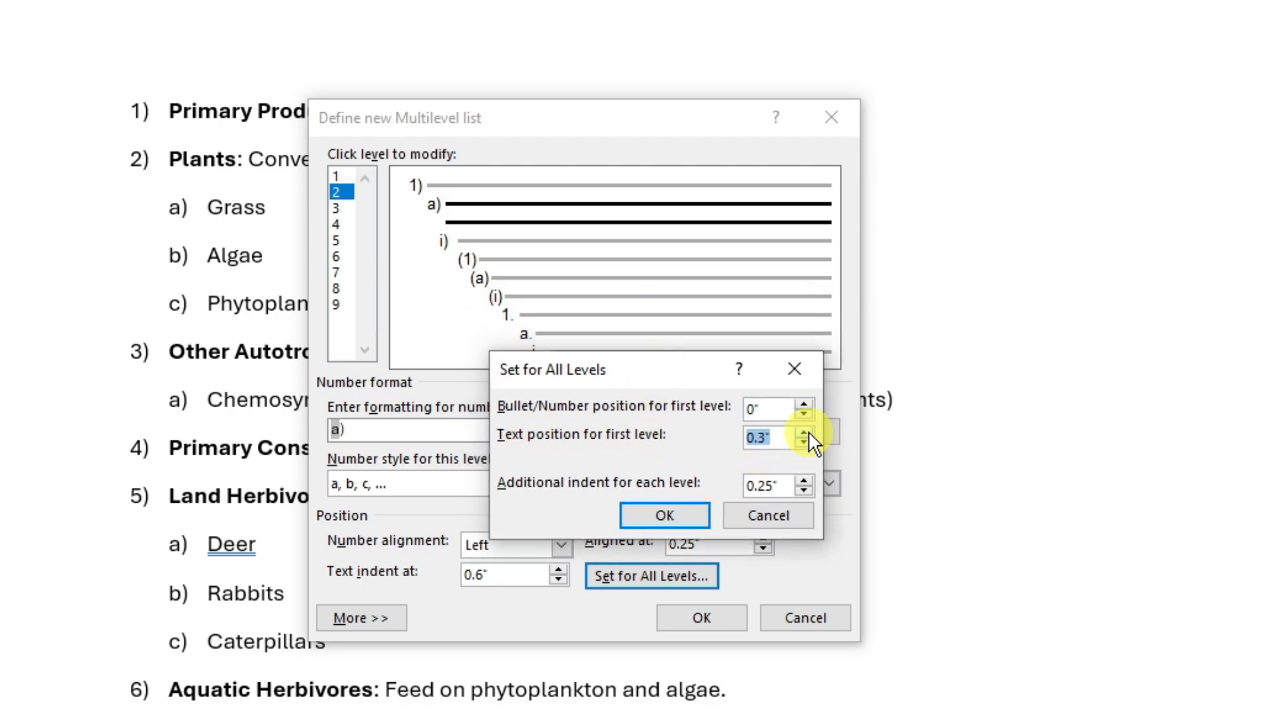
left_click(804, 432)
left_click(806, 444)
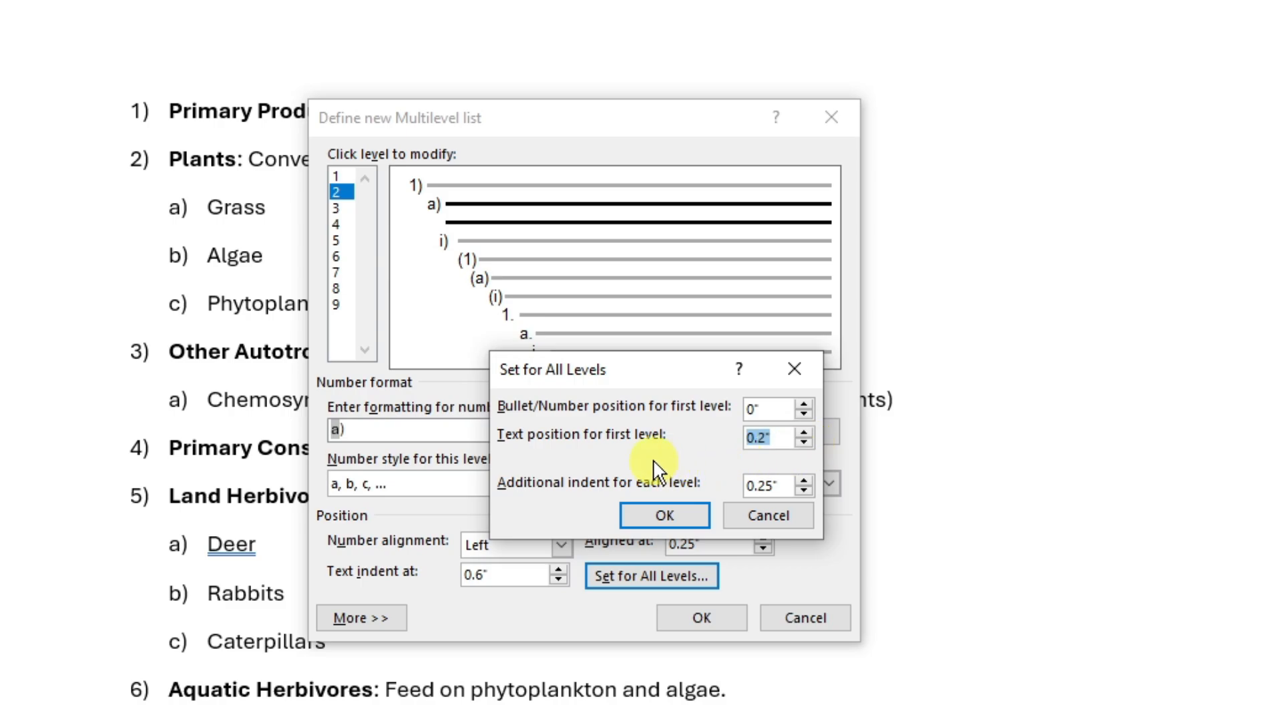
left_click(788, 367)
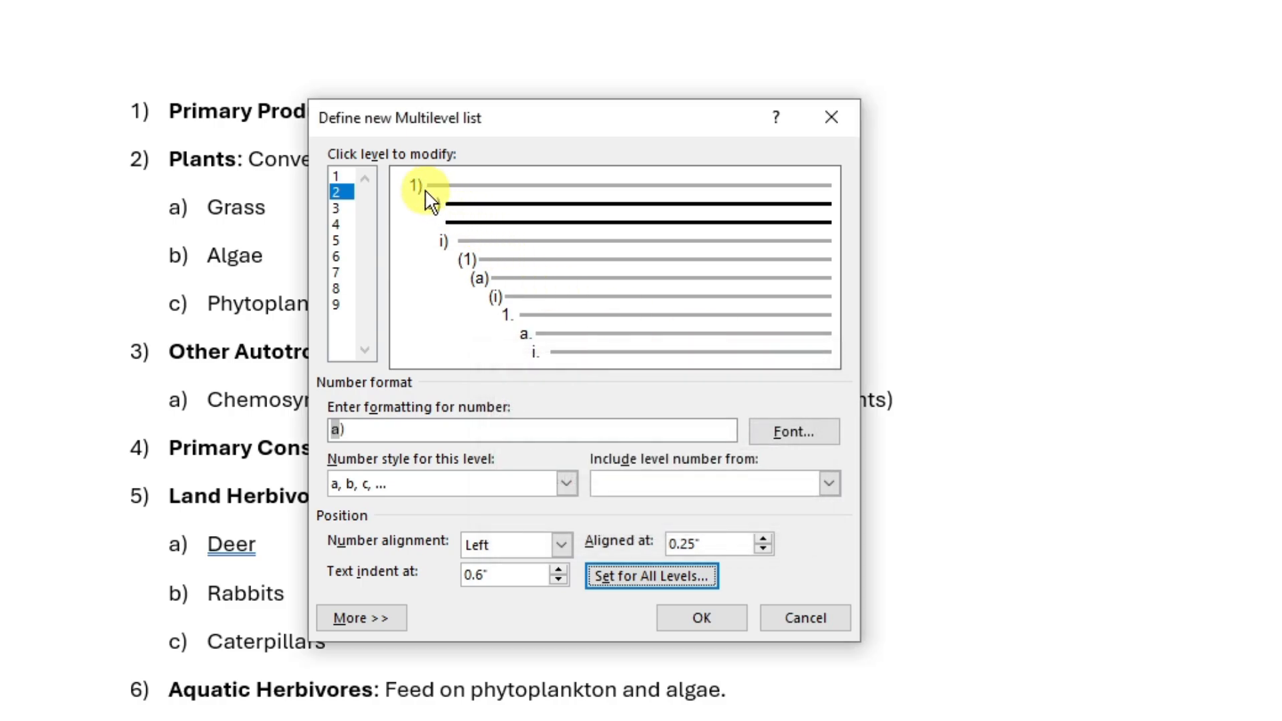
- Switch between levels 1 and 2, then expand the dialog to show the additional list options for level 1
left_click(339, 176)
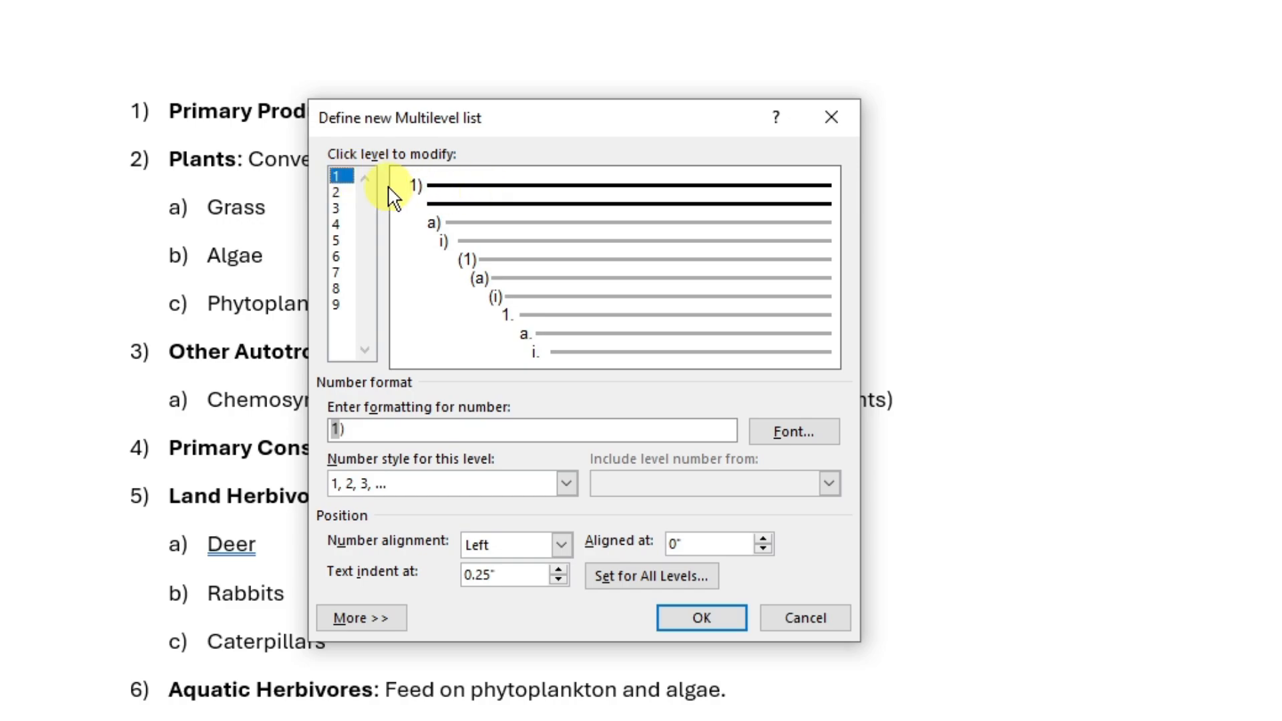
left_click(338, 192)
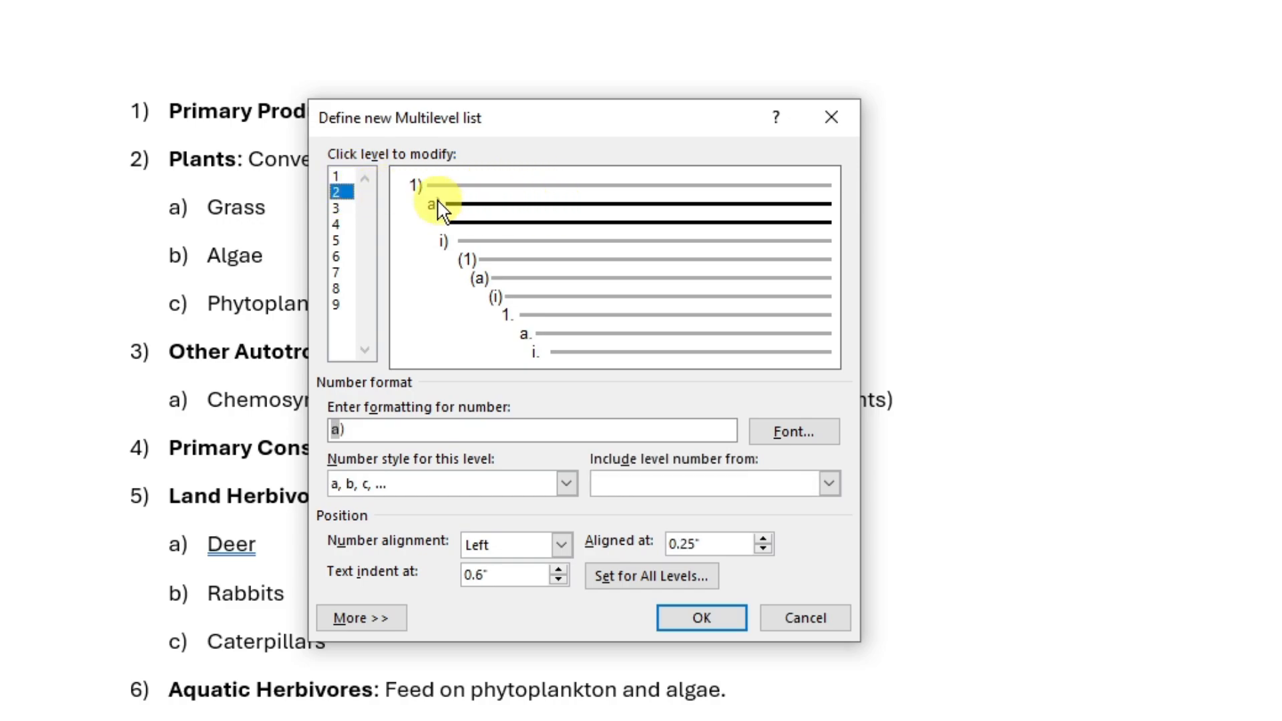
left_click(336, 177)
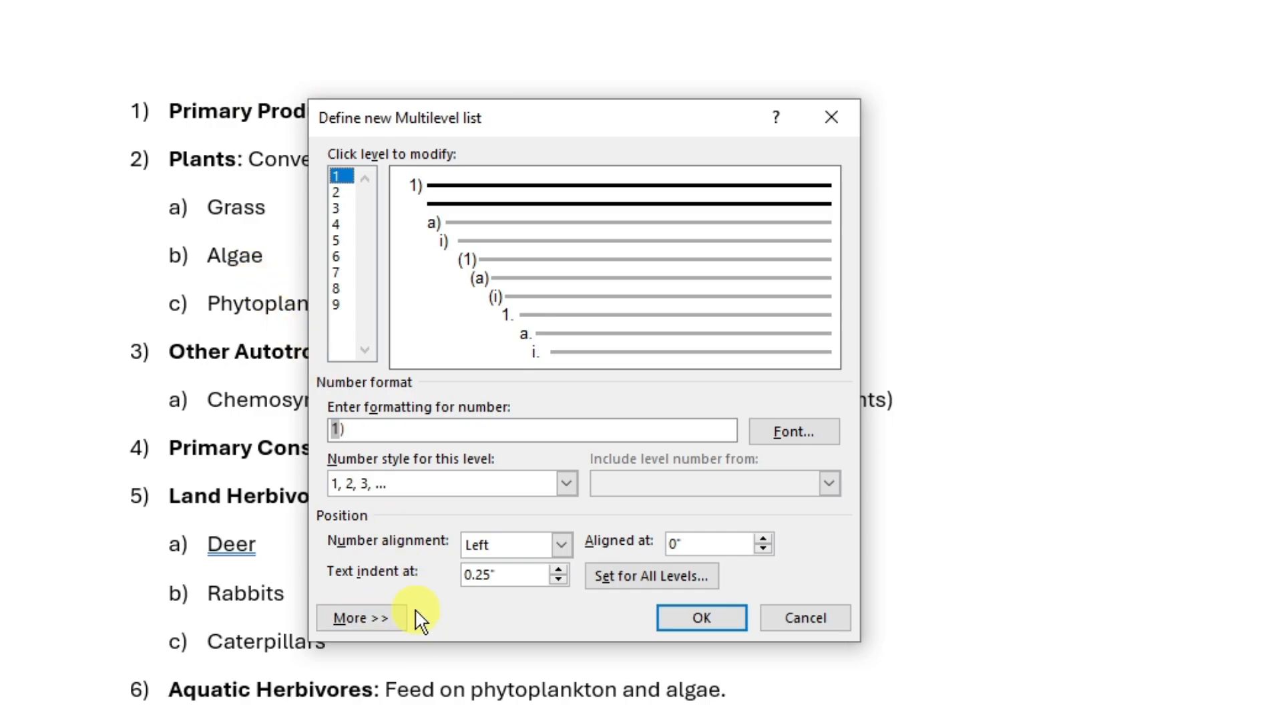
left_click(389, 633)
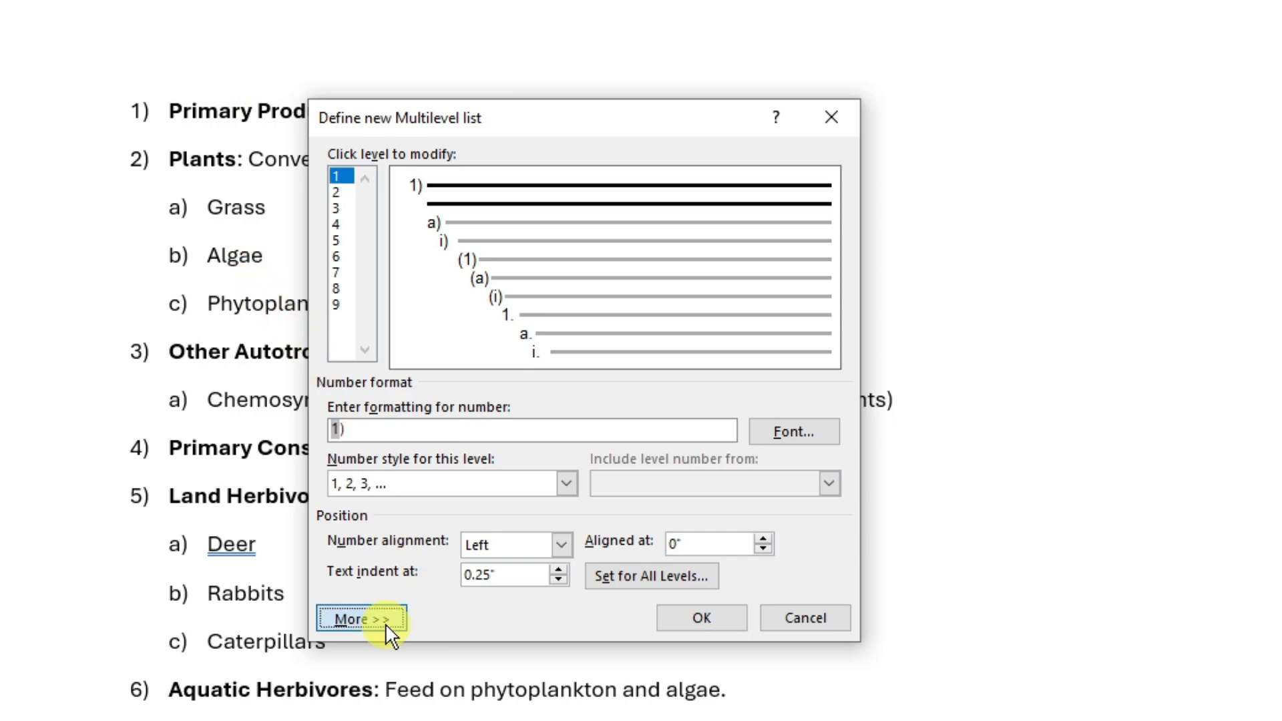
left_click(380, 662)
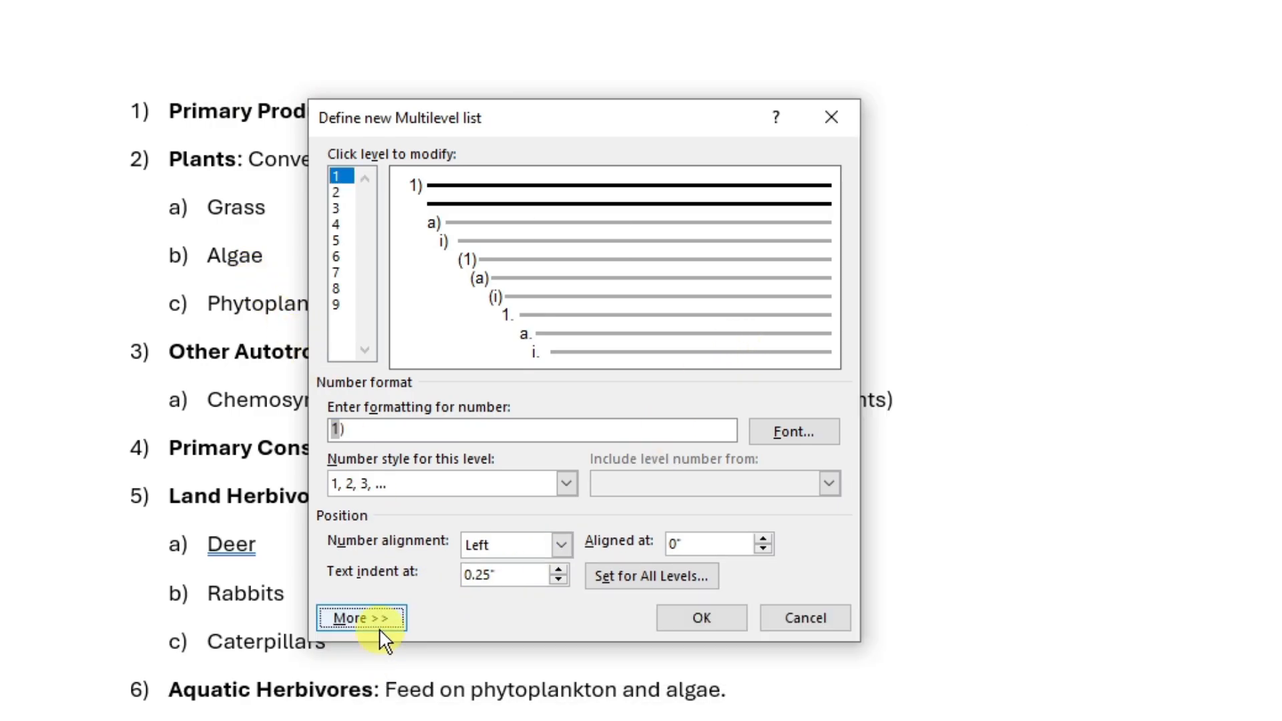
left_click(378, 697)
left_click(376, 662)
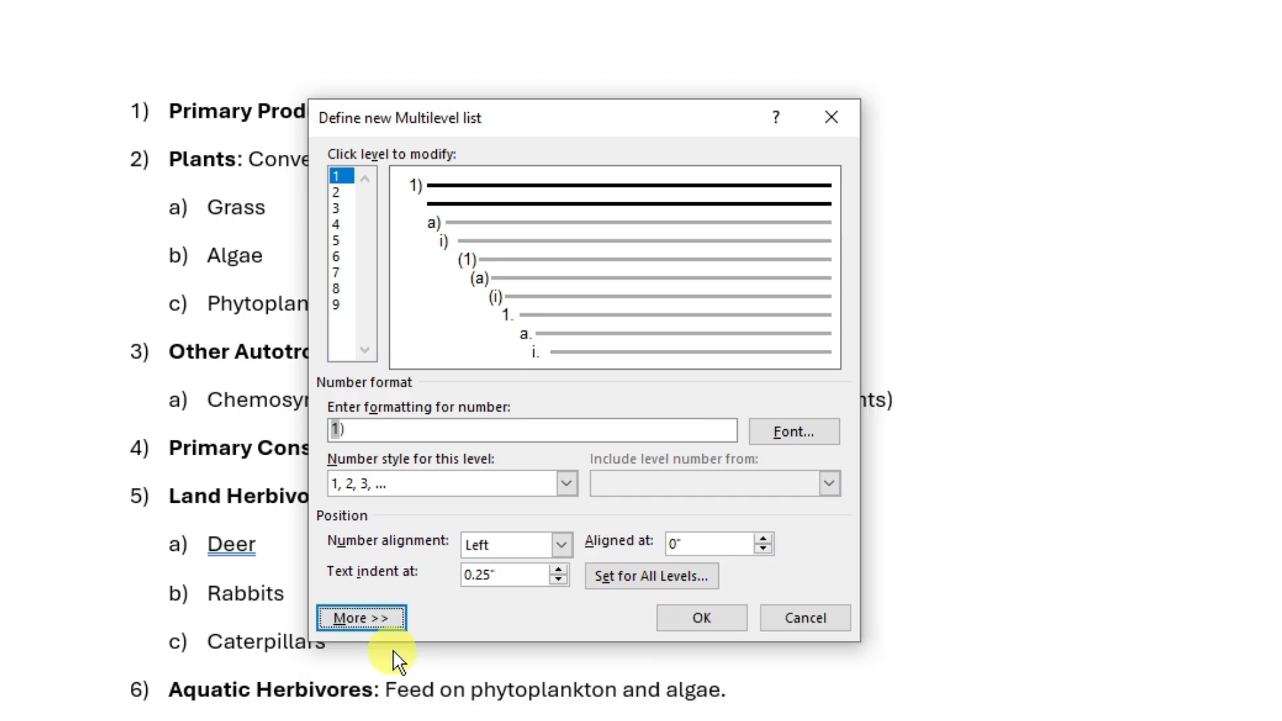
left_click(388, 621)
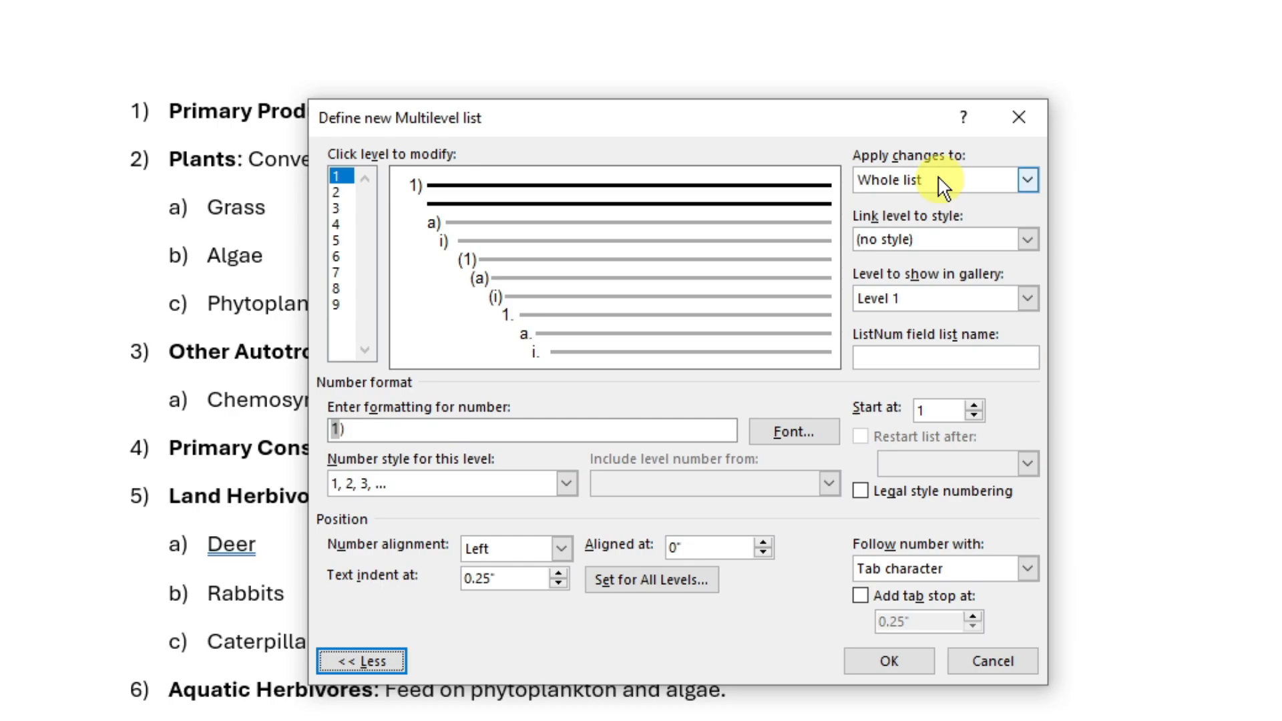
- Examine the Apply changes to and Link level to style options for level 1, leaving the level unlinked
left_click(1028, 179)
left_click(815, 143)
left_click(1028, 179)
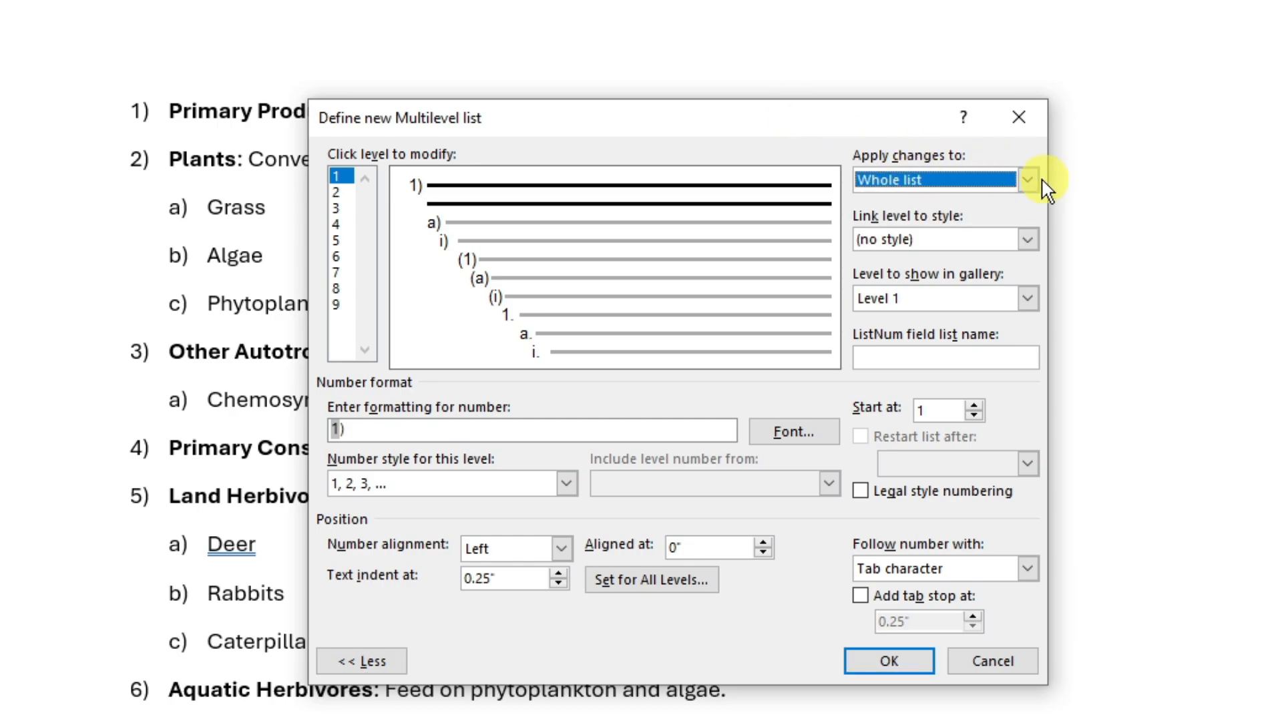
left_click(830, 132)
left_click(1028, 239)
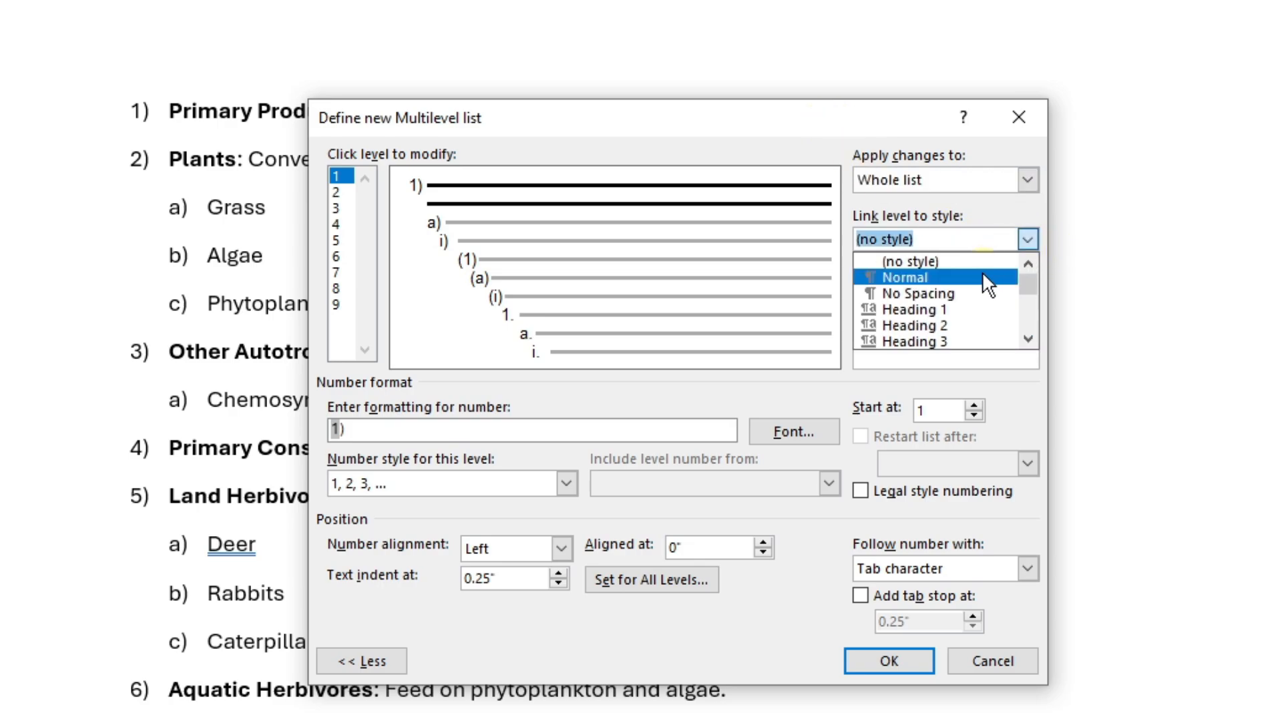
left_click(968, 272)
left_click(1026, 239)
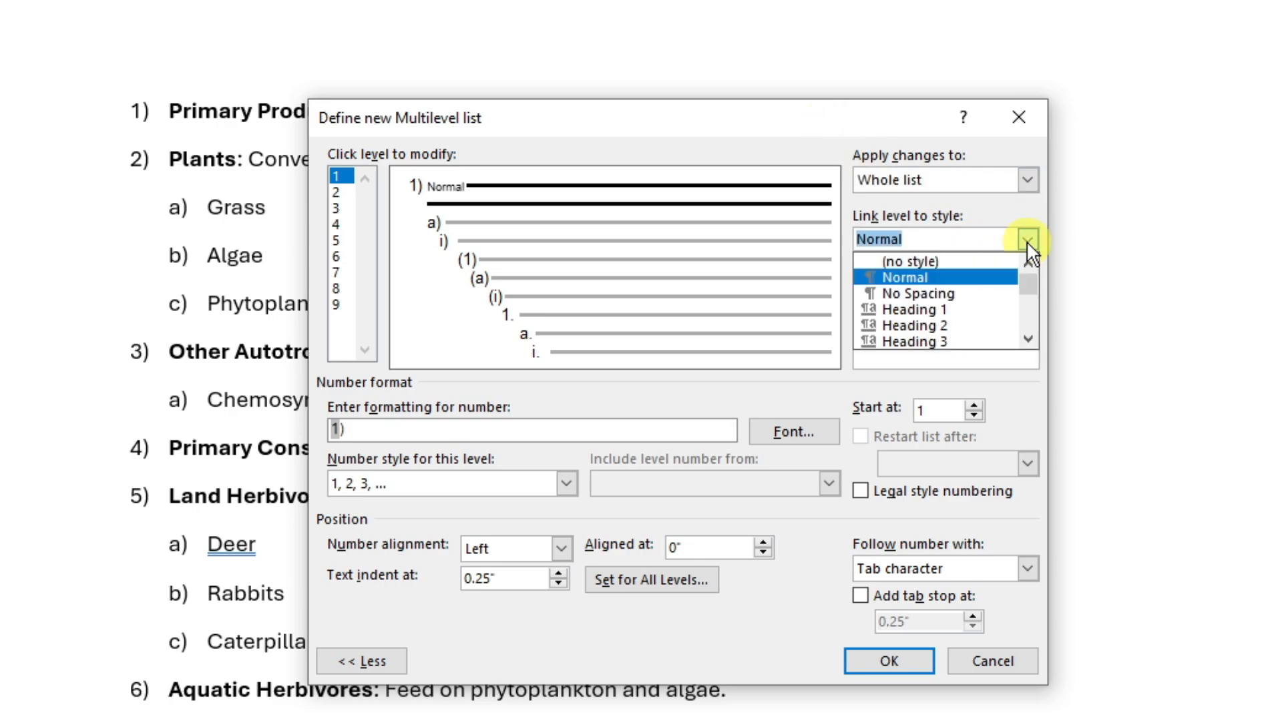
left_click(959, 291)
left_click(1027, 239)
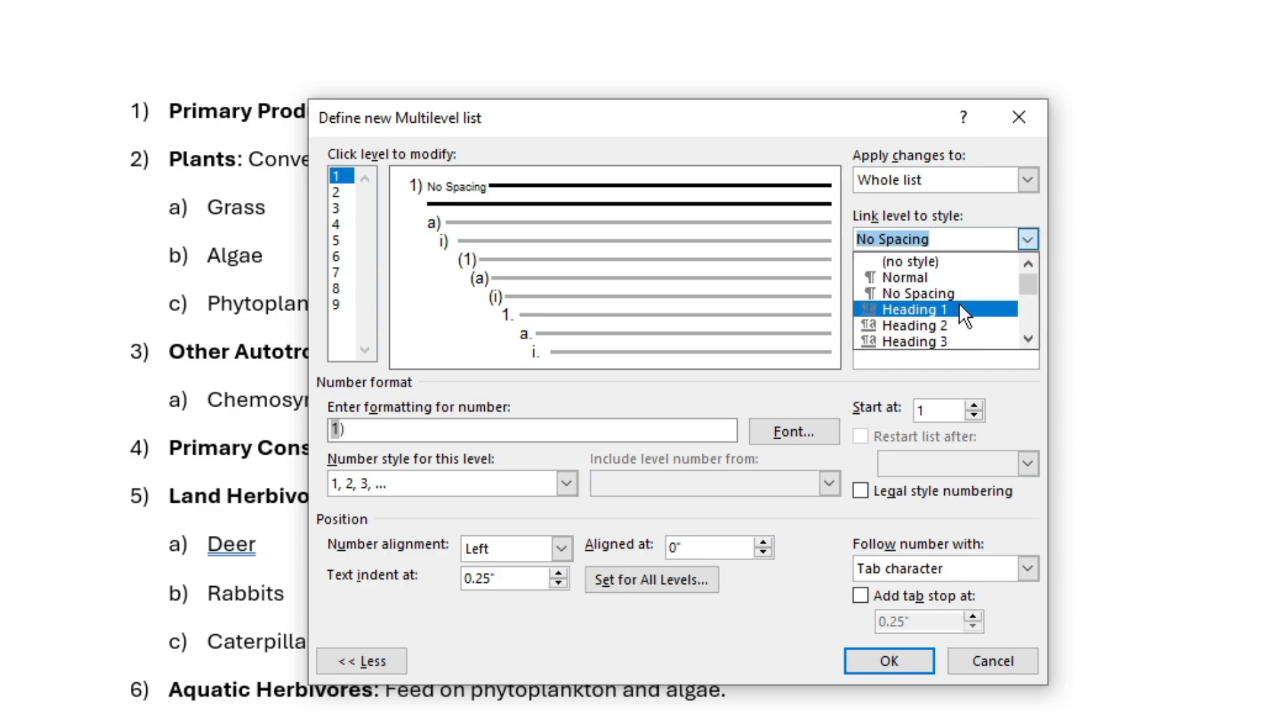
left_click(960, 307)
left_click(1027, 239)
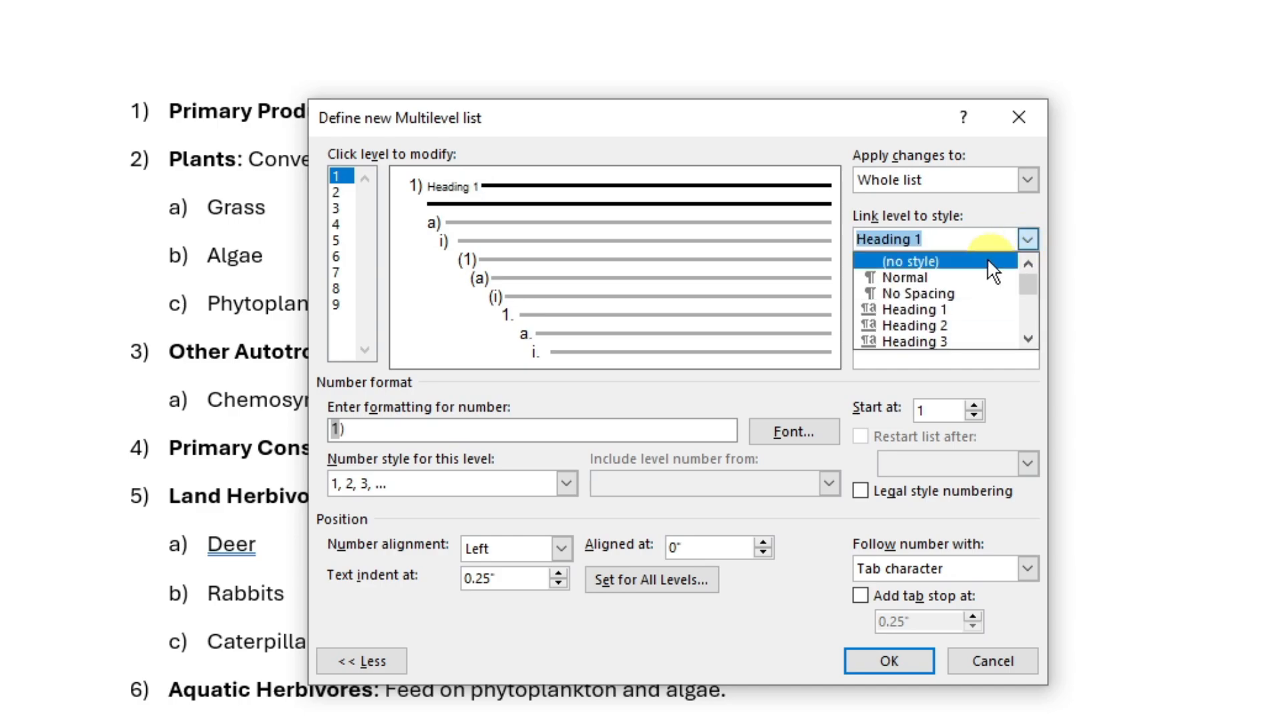
left_click(973, 308)
left_click(1028, 240)
scroll(955, 304, "down", 3)
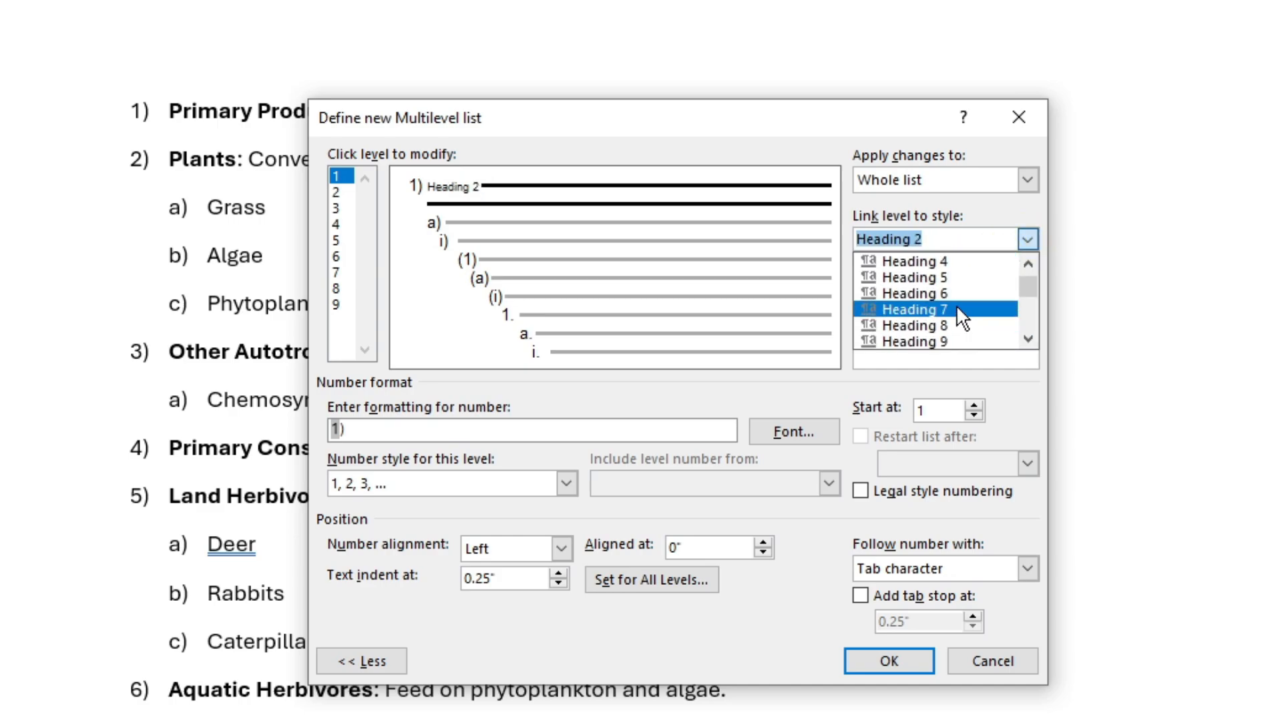
scroll(951, 304, "down", 3)
scroll(951, 301, "up", 6)
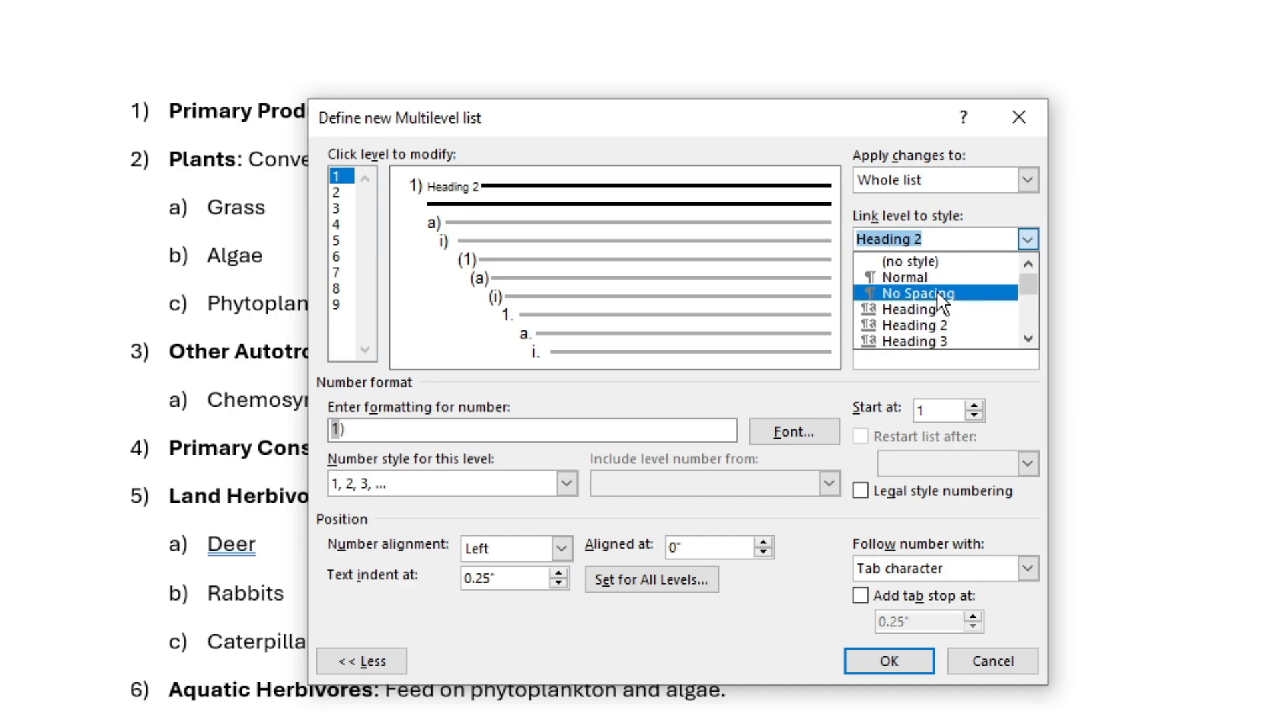
left_click(958, 262)
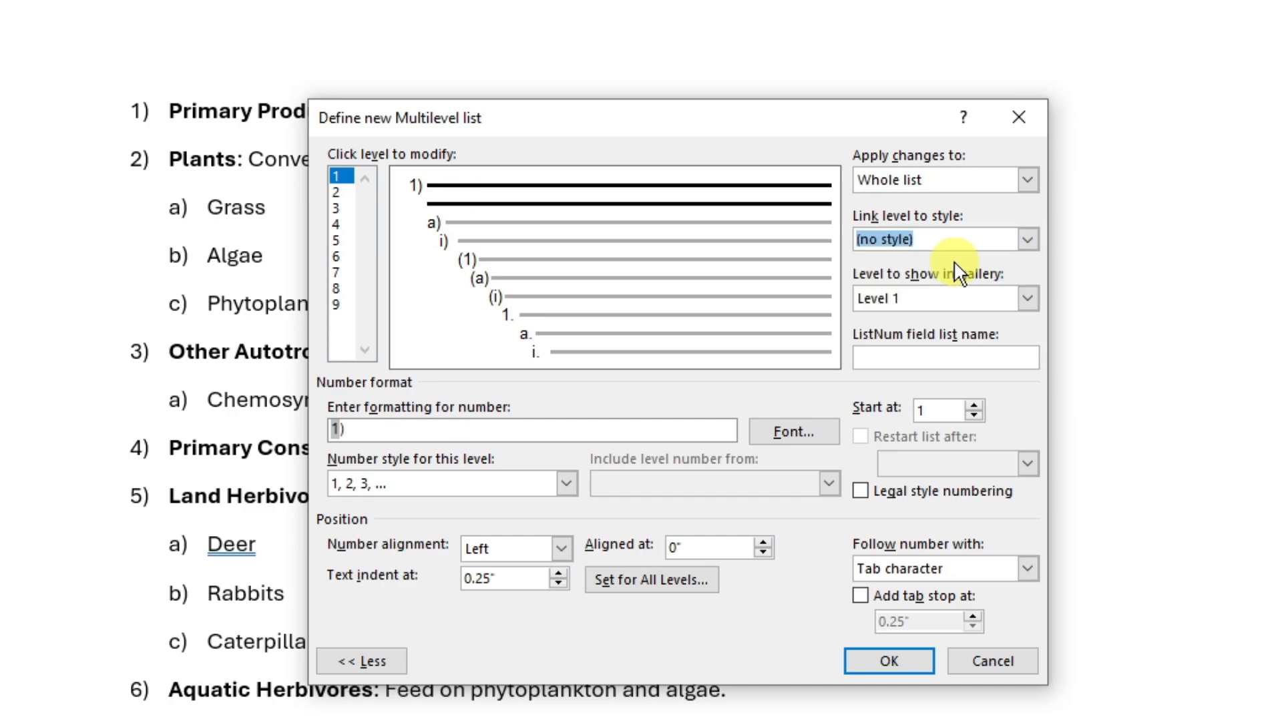
- Try other gallery levels and starting numbers for level 1, returning to Level 1 and a start of 1
left_click(1028, 299)
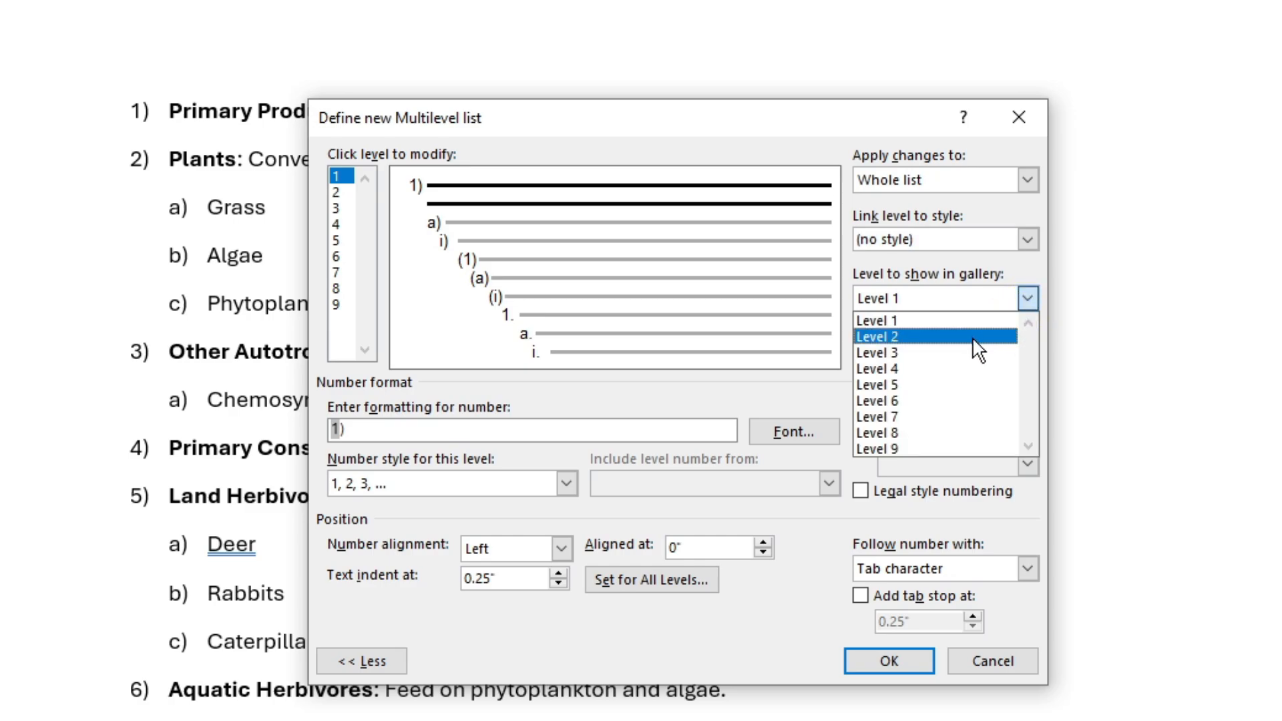
left_click(968, 337)
left_click(1027, 299)
left_click(953, 323)
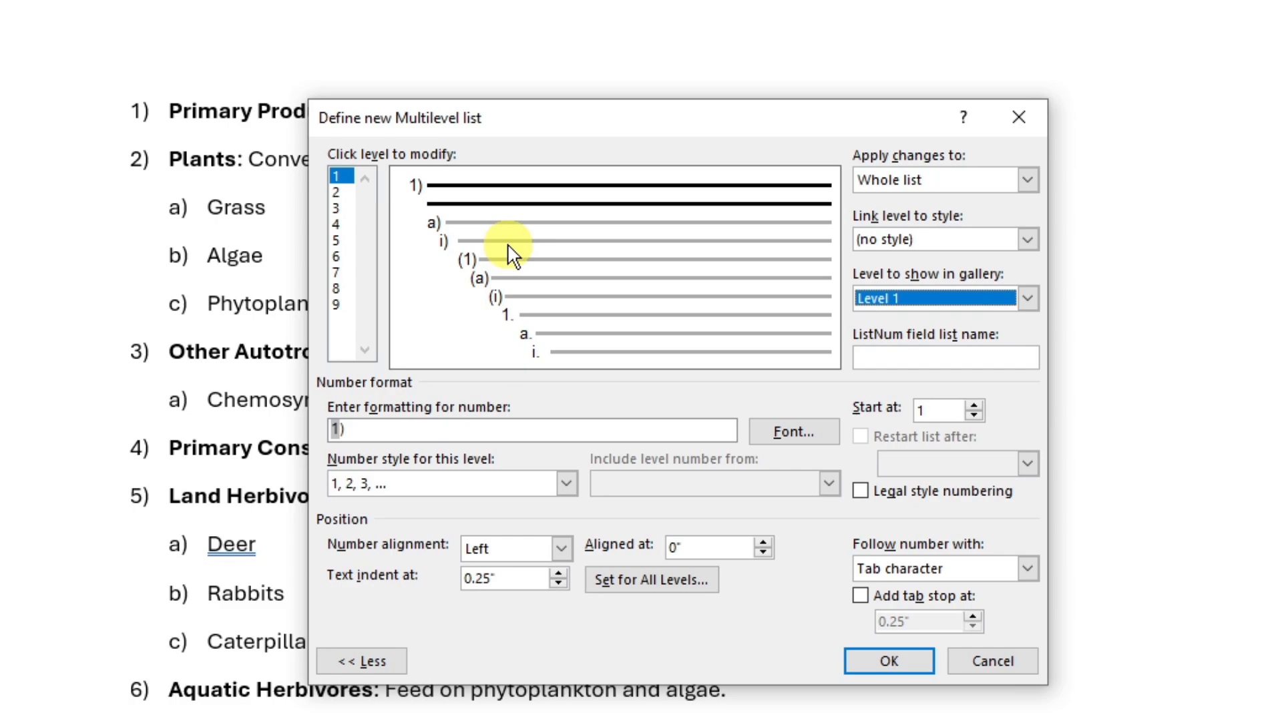
left_click(948, 411)
left_click(977, 414)
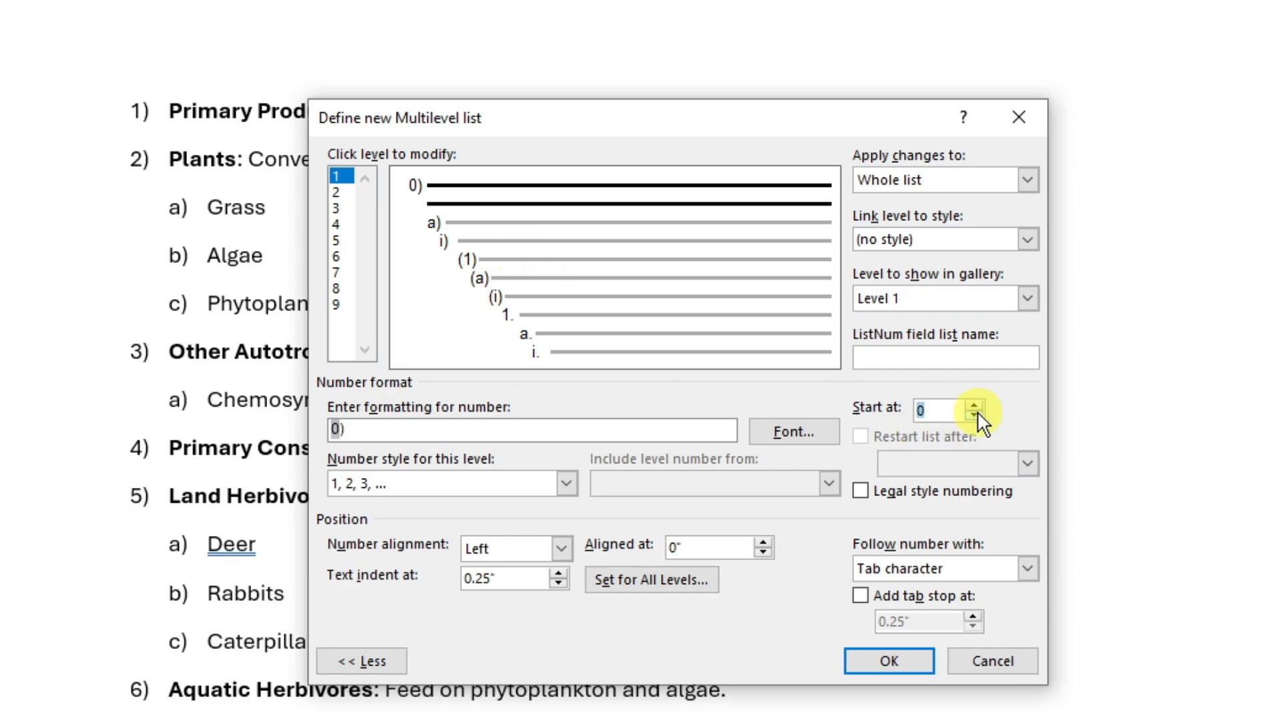
left_click(975, 406)
left_click(975, 415)
left_click(976, 415)
left_click(974, 403)
left_click(974, 404)
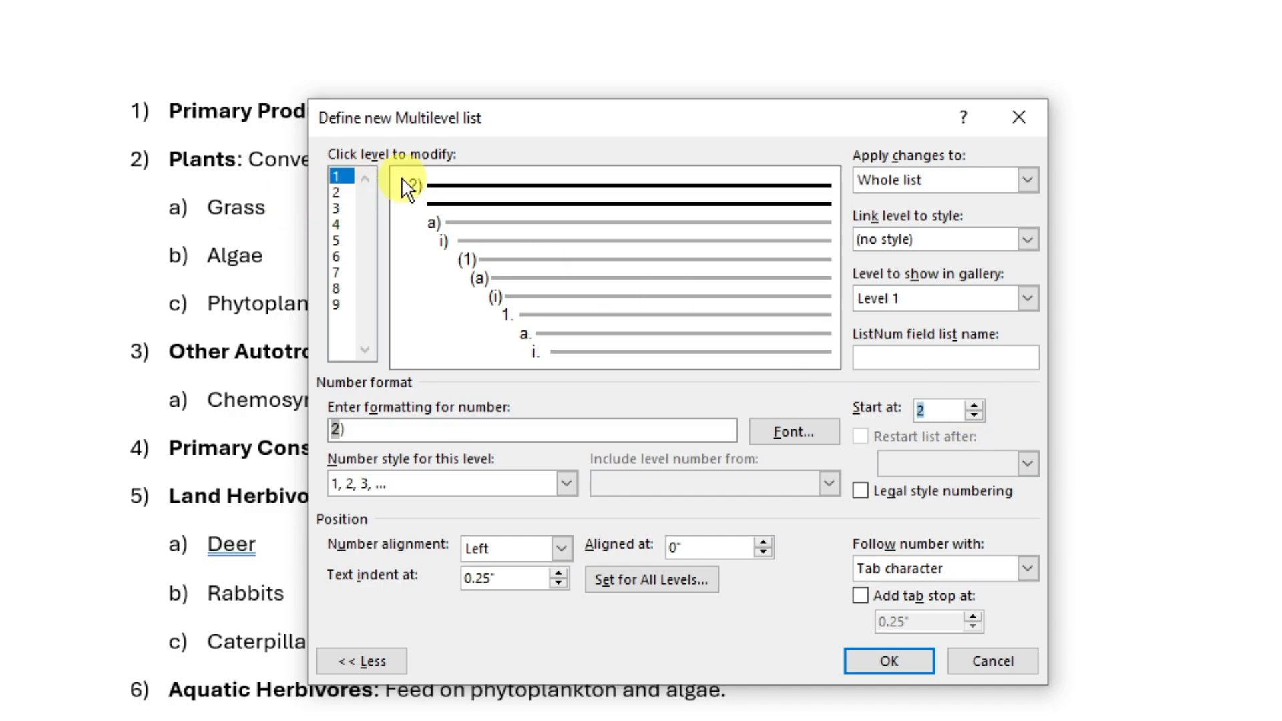
left_click(978, 405)
left_click(974, 416)
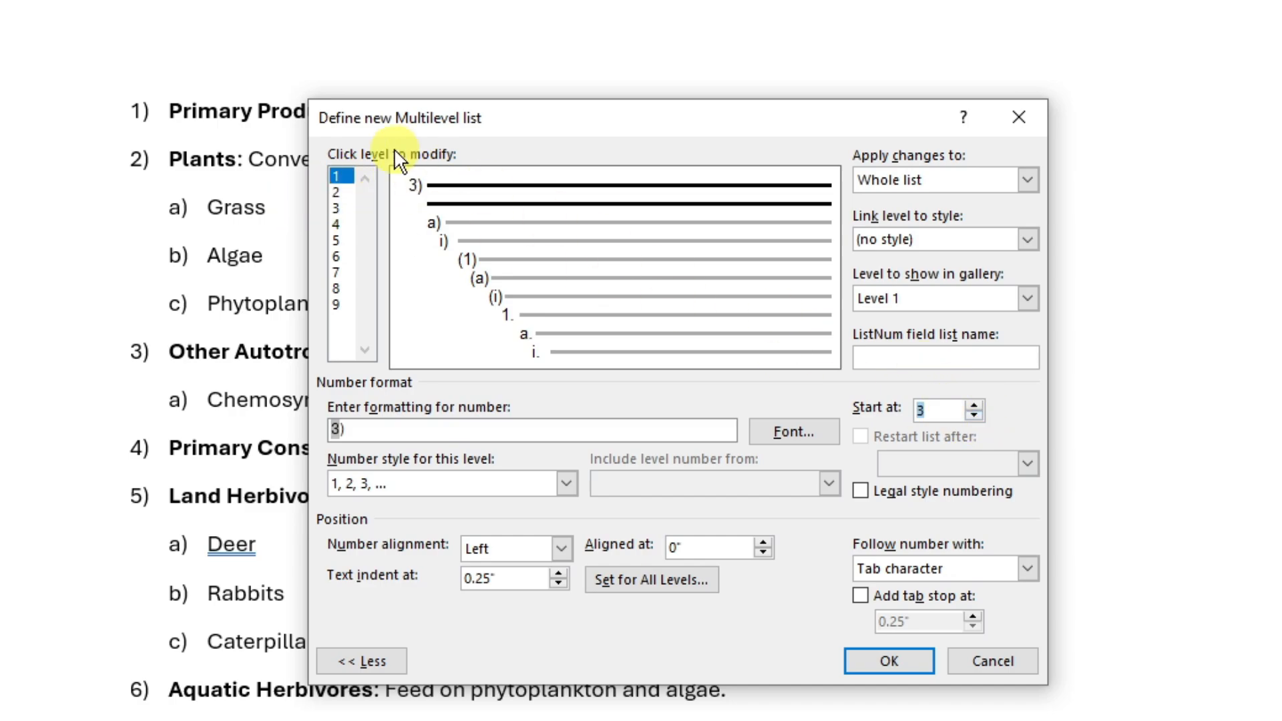
left_click(975, 415)
left_click(975, 416)
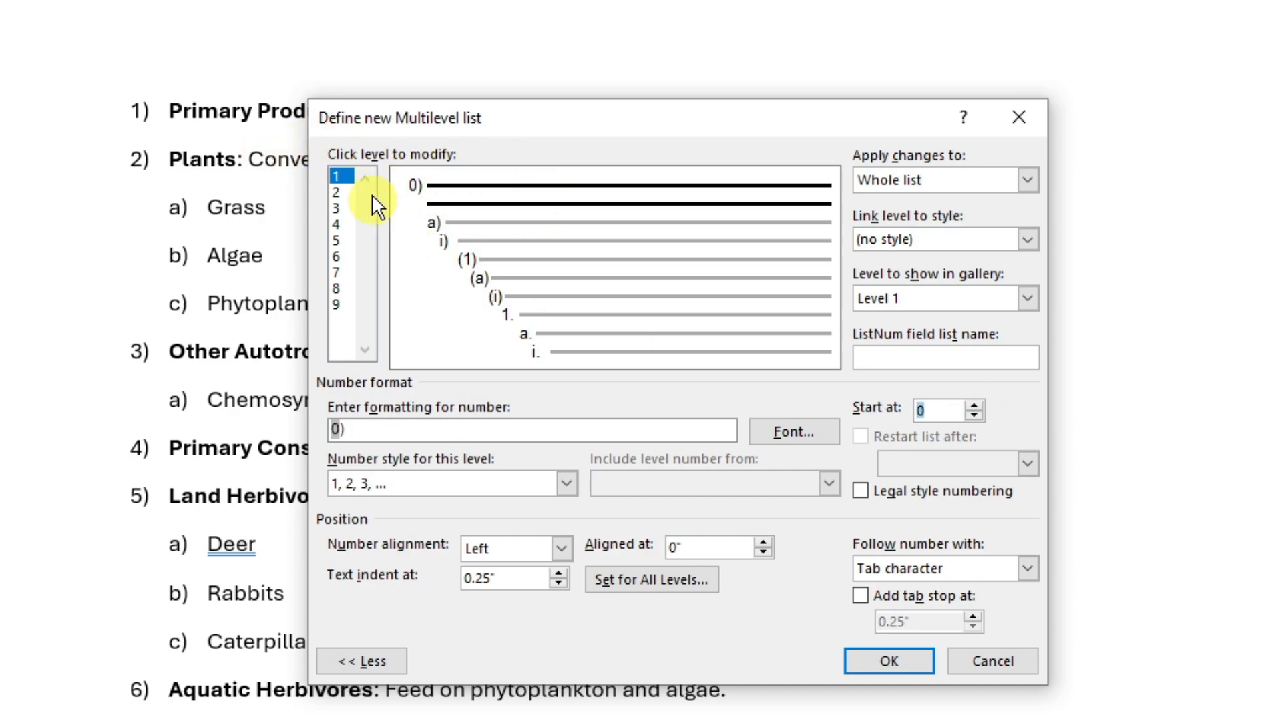
left_click(976, 405)
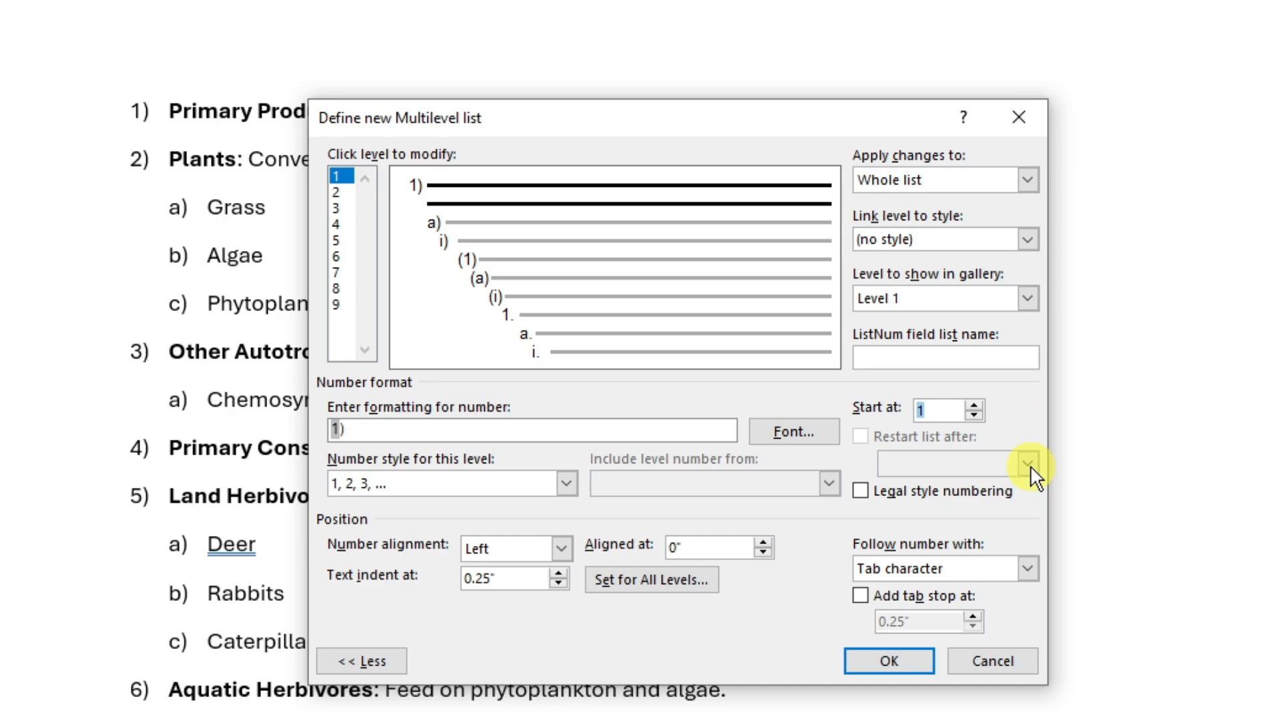
- Toggle legal style numbering on and off and review the options for what follows the number
left_click(861, 495)
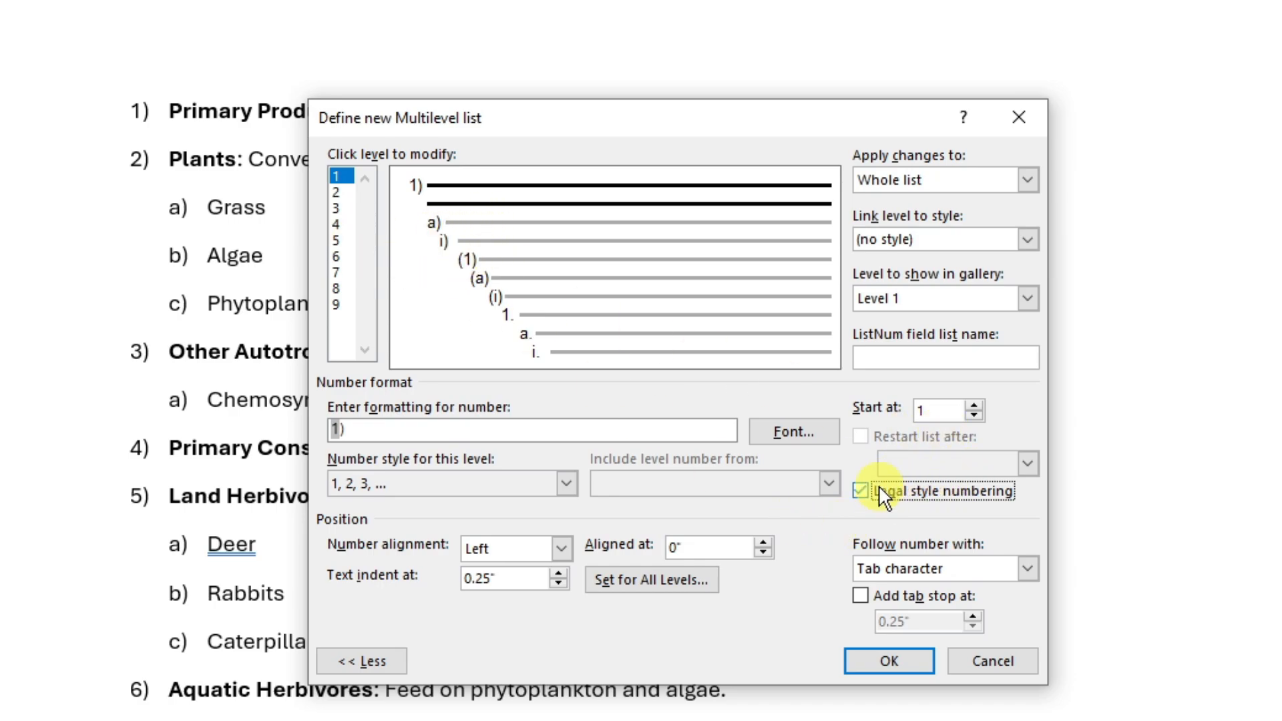
left_click(860, 491)
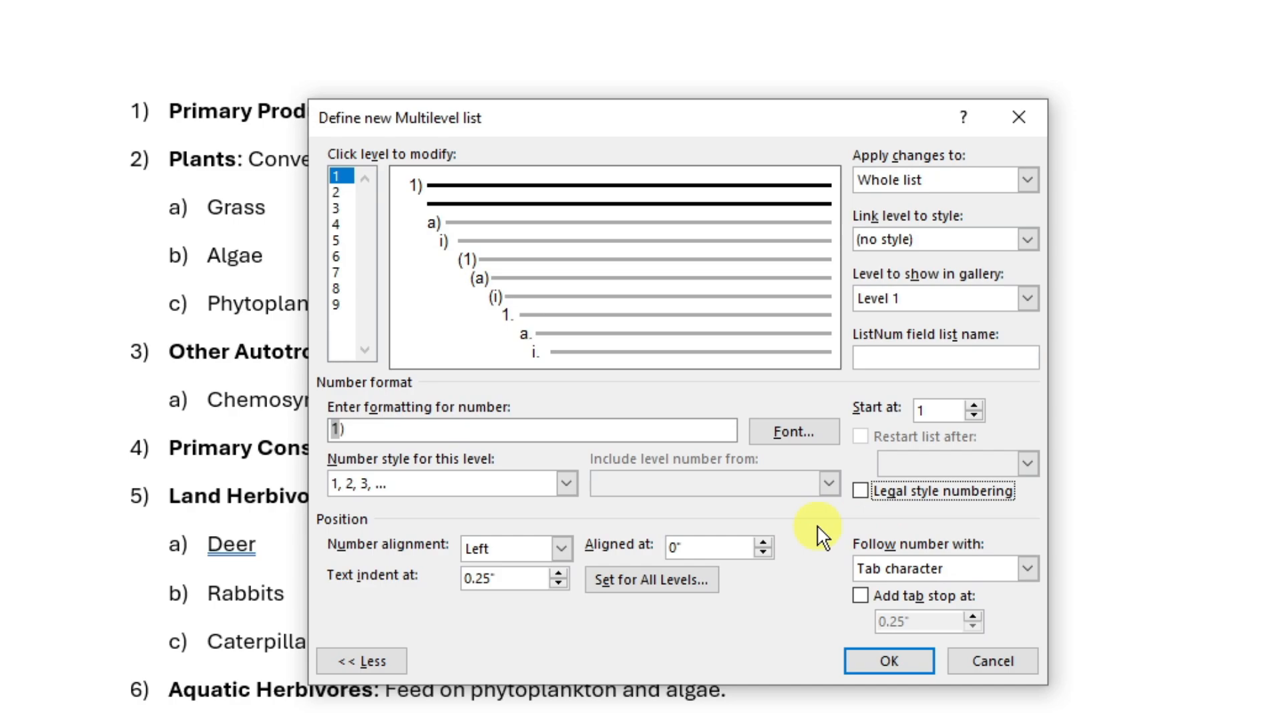
left_click(1026, 570)
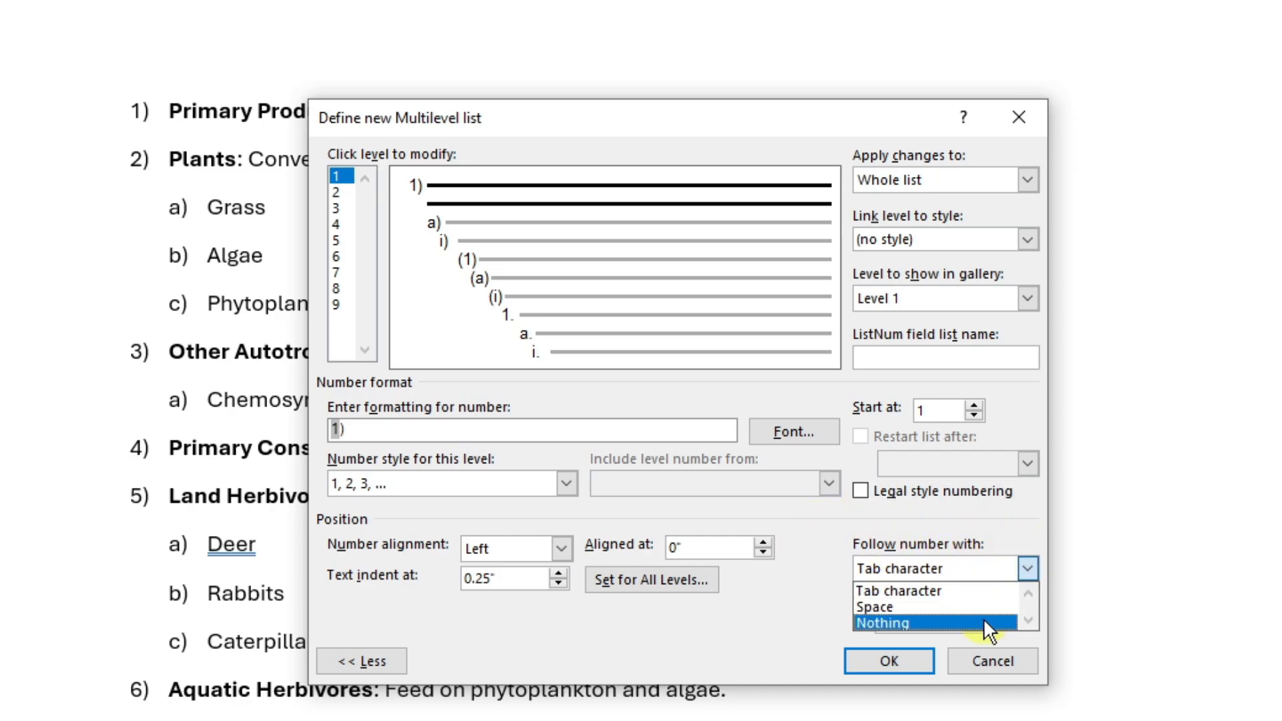
left_click(799, 585)
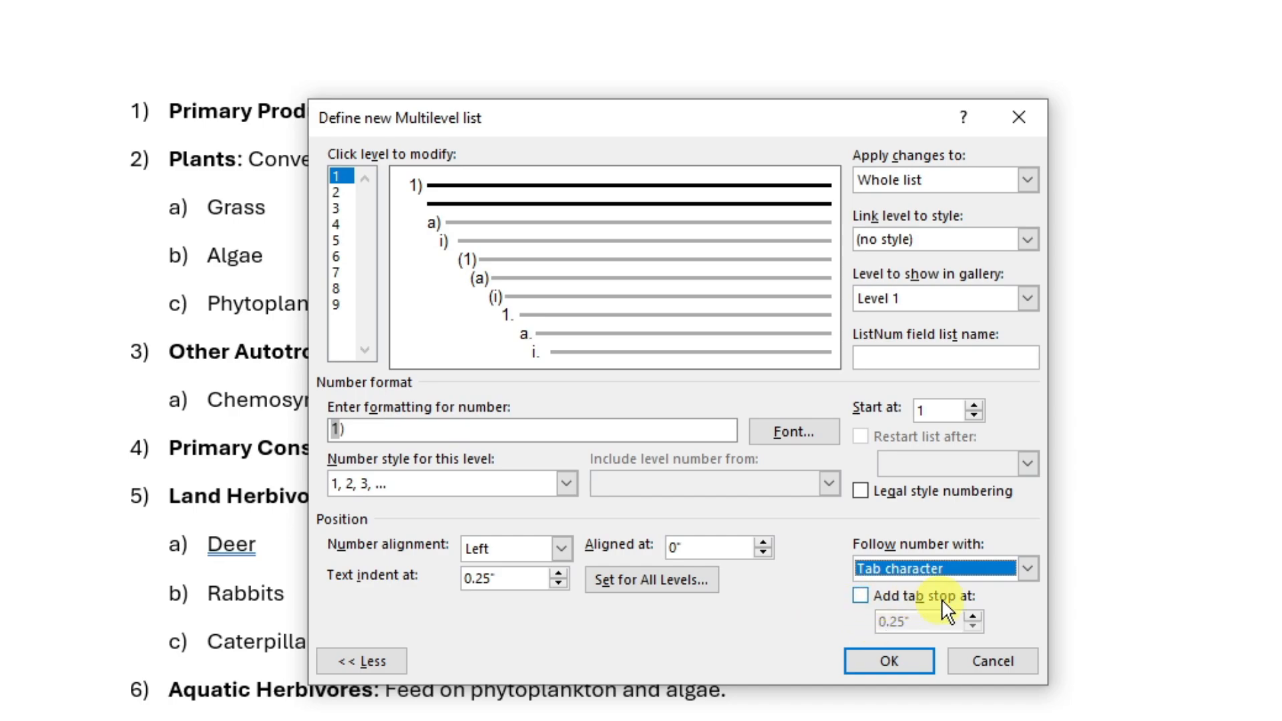
- Add a tab stop at 0.25" after level 1's number and apply the new multilevel list definition
left_click(860, 595)
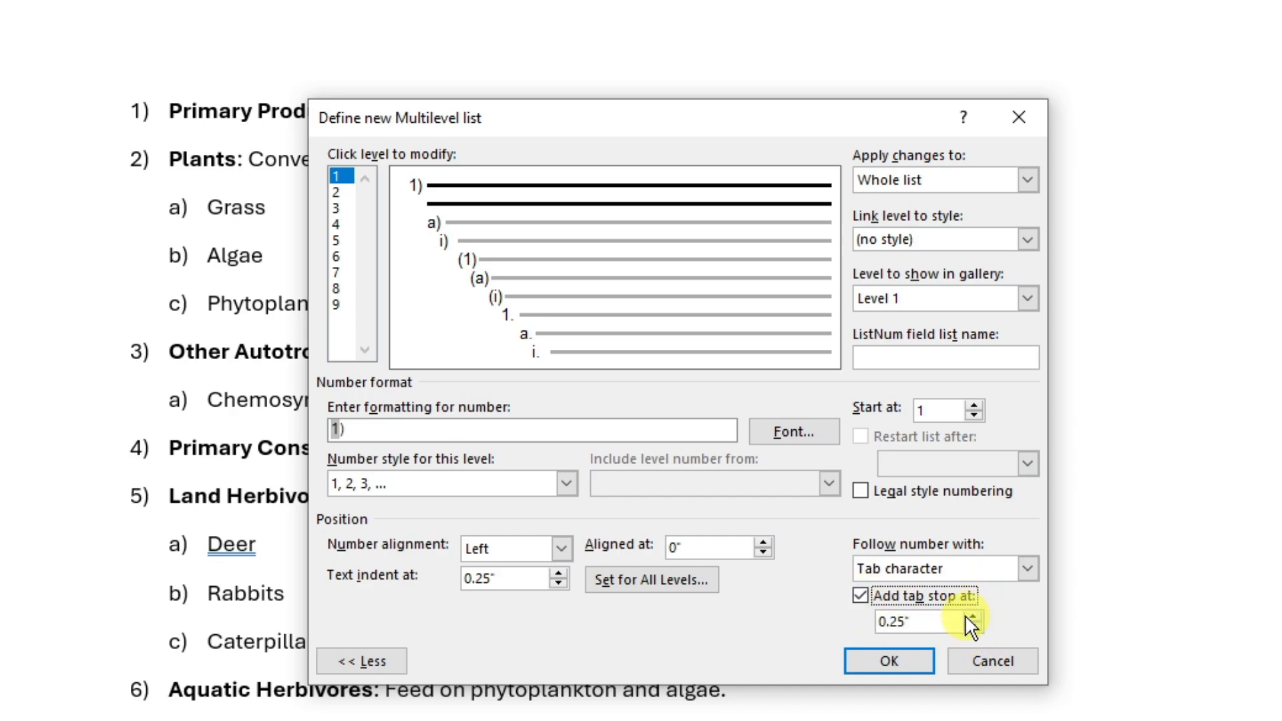
left_click(969, 614)
left_click(969, 614)
left_click(969, 614)
left_click(969, 614)
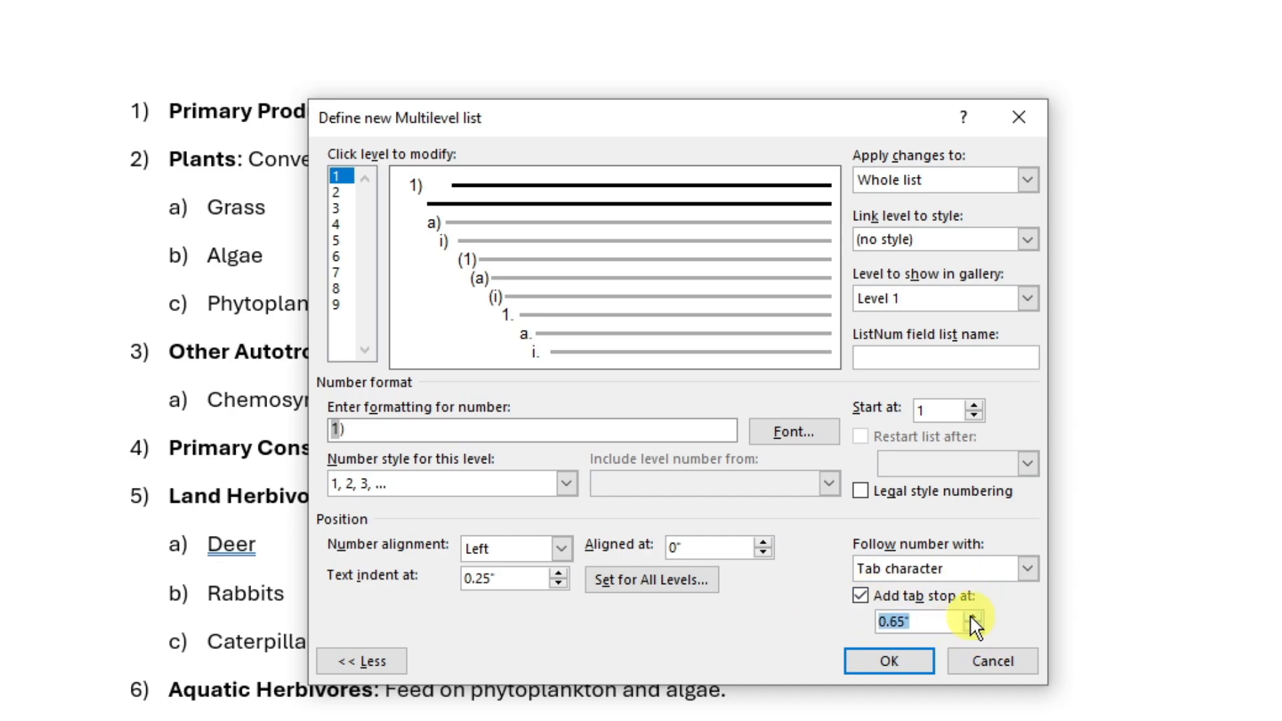
left_click(969, 615)
left_click(975, 614)
left_click(972, 615)
left_click(970, 626)
left_click(971, 626)
left_click(971, 626)
left_click(970, 626)
left_click(972, 626)
left_click(973, 626)
left_click(974, 627)
left_click(973, 616)
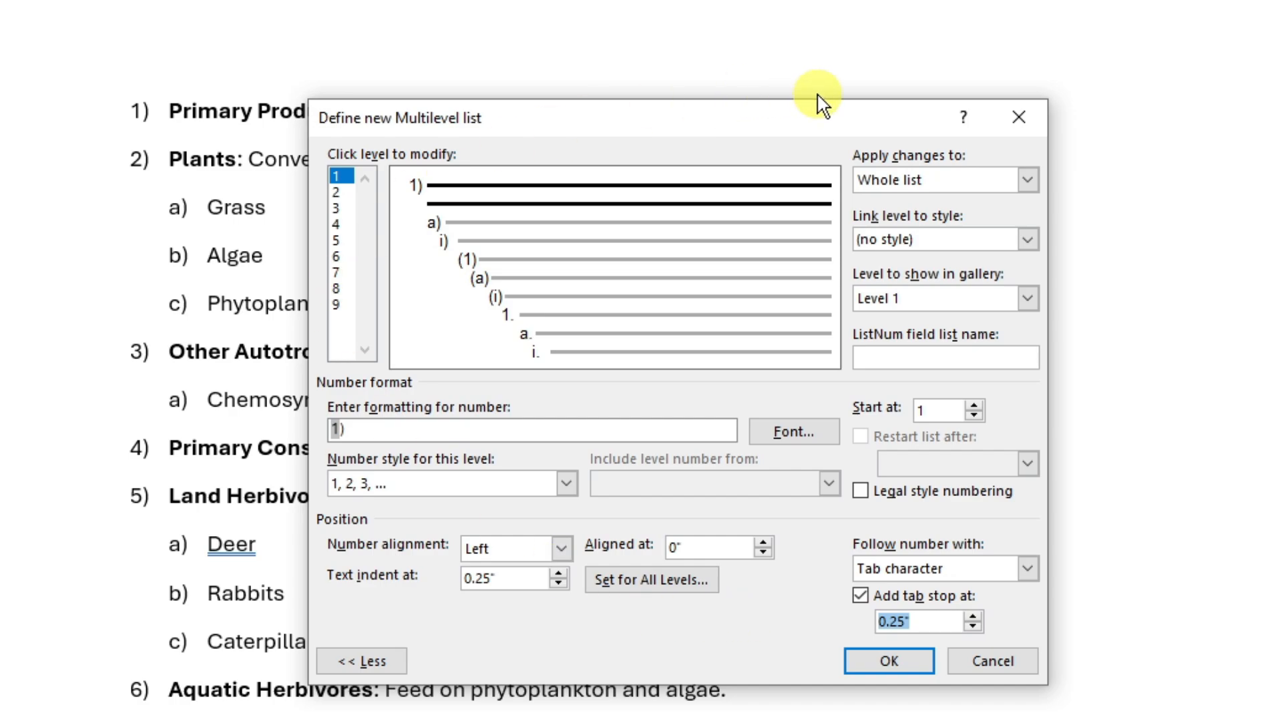
left_click_drag(748, 119, 1118, 111)
left_click_drag(1222, 107, 1063, 96)
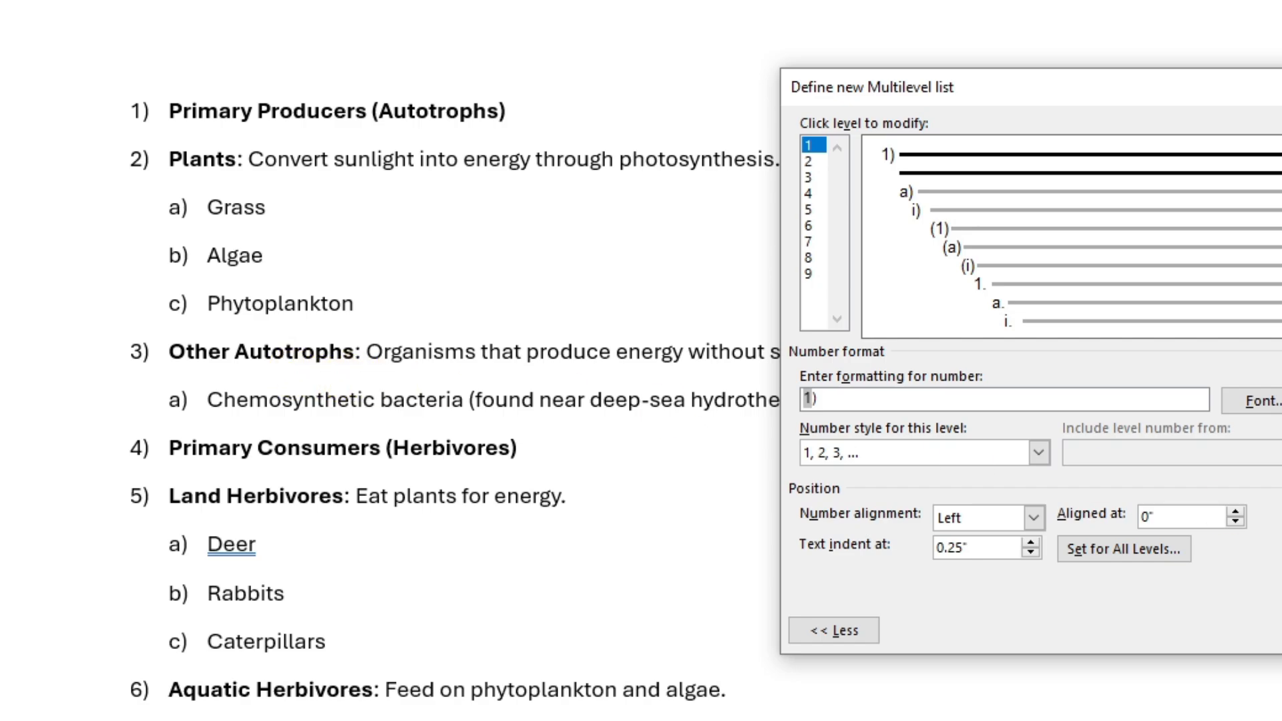
left_click(1281, 630)
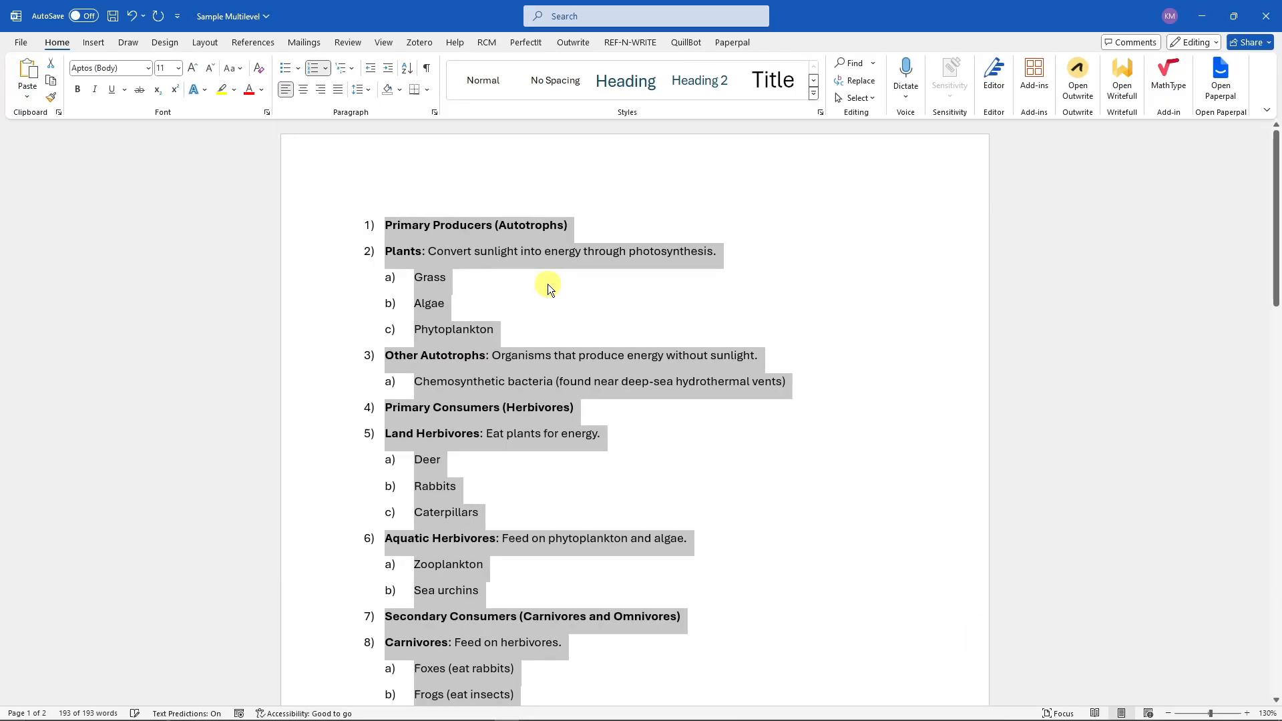
- Try indenting all level-2 list items by moving their numbers, then undo the change
left_click(473, 219)
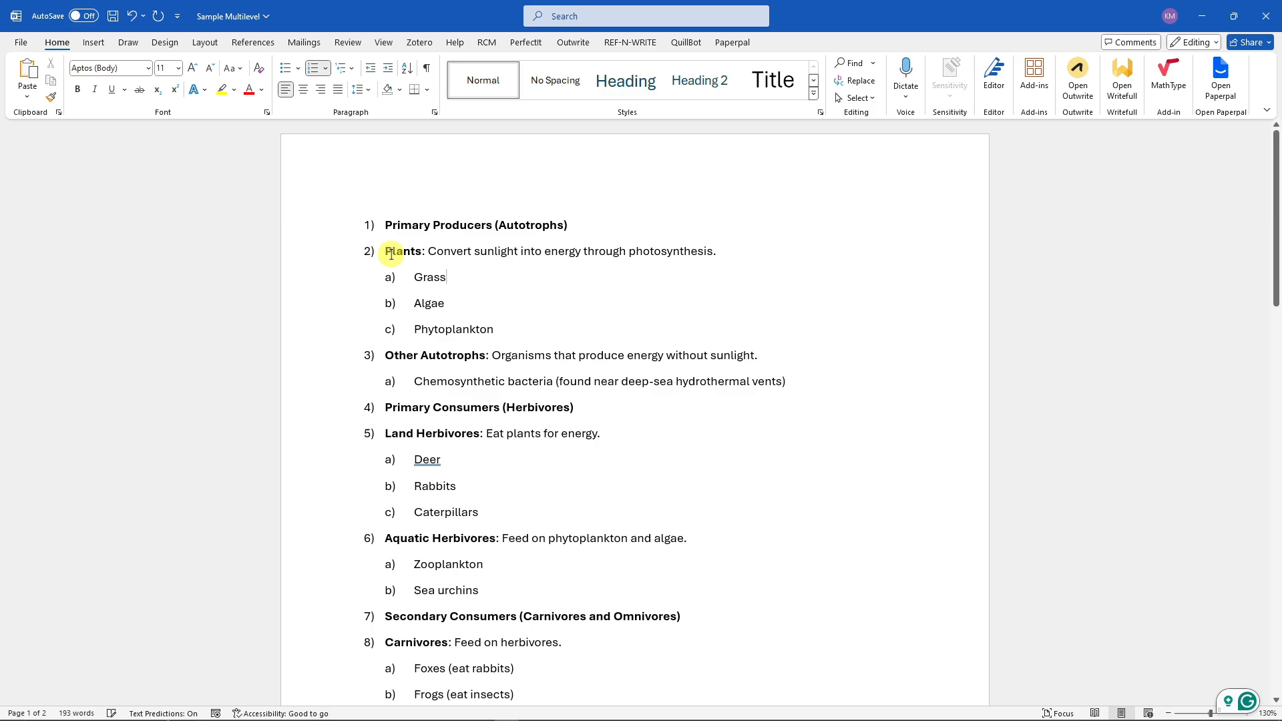
left_click(523, 327)
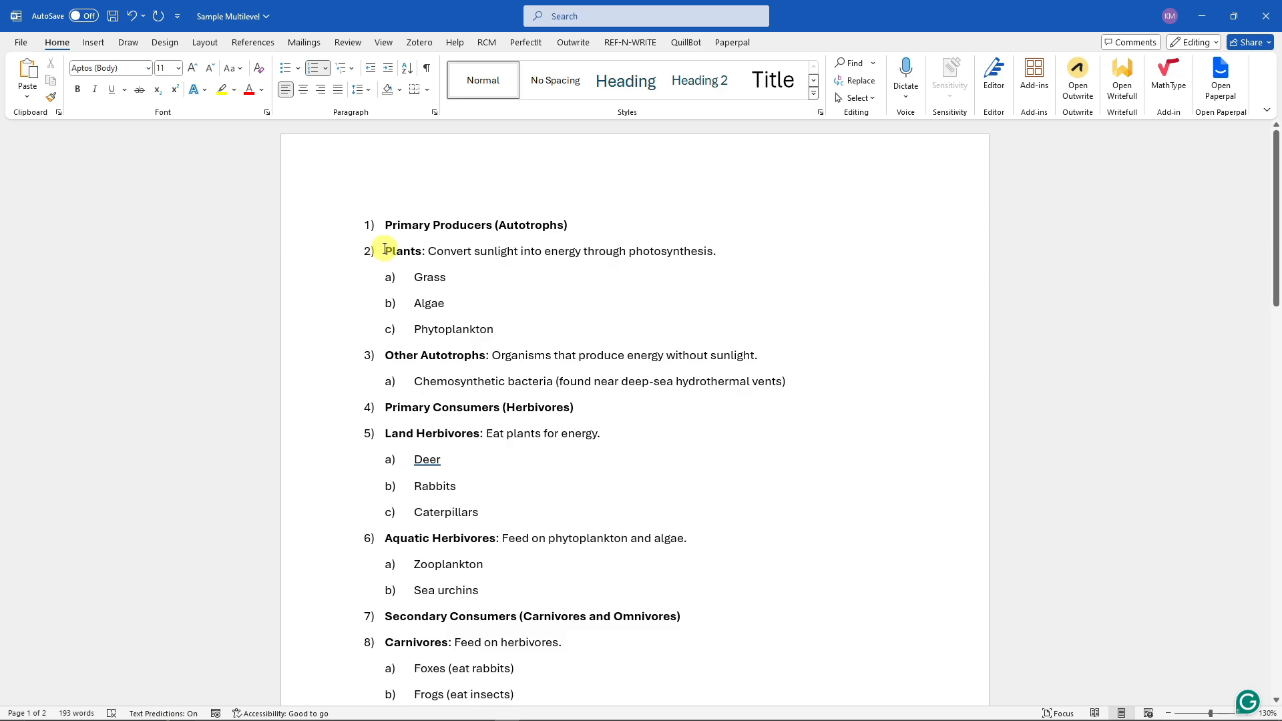
left_click_drag(385, 250, 495, 332)
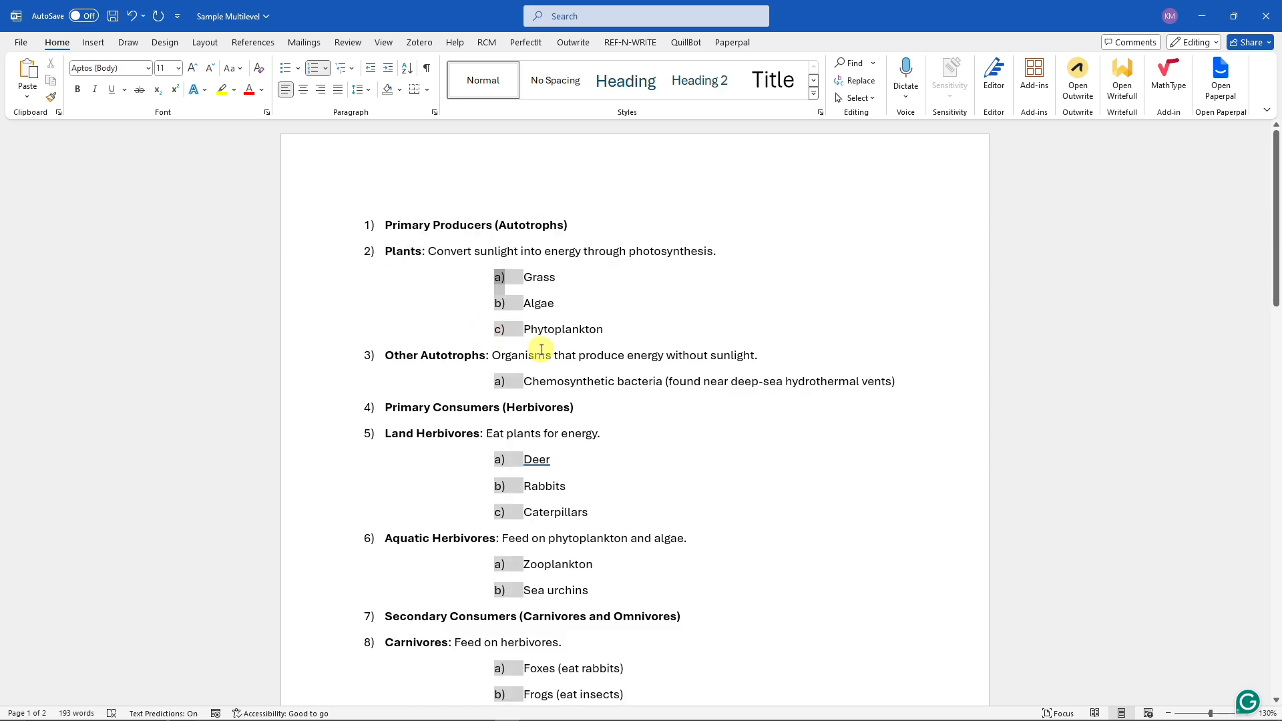
left_click(722, 342)
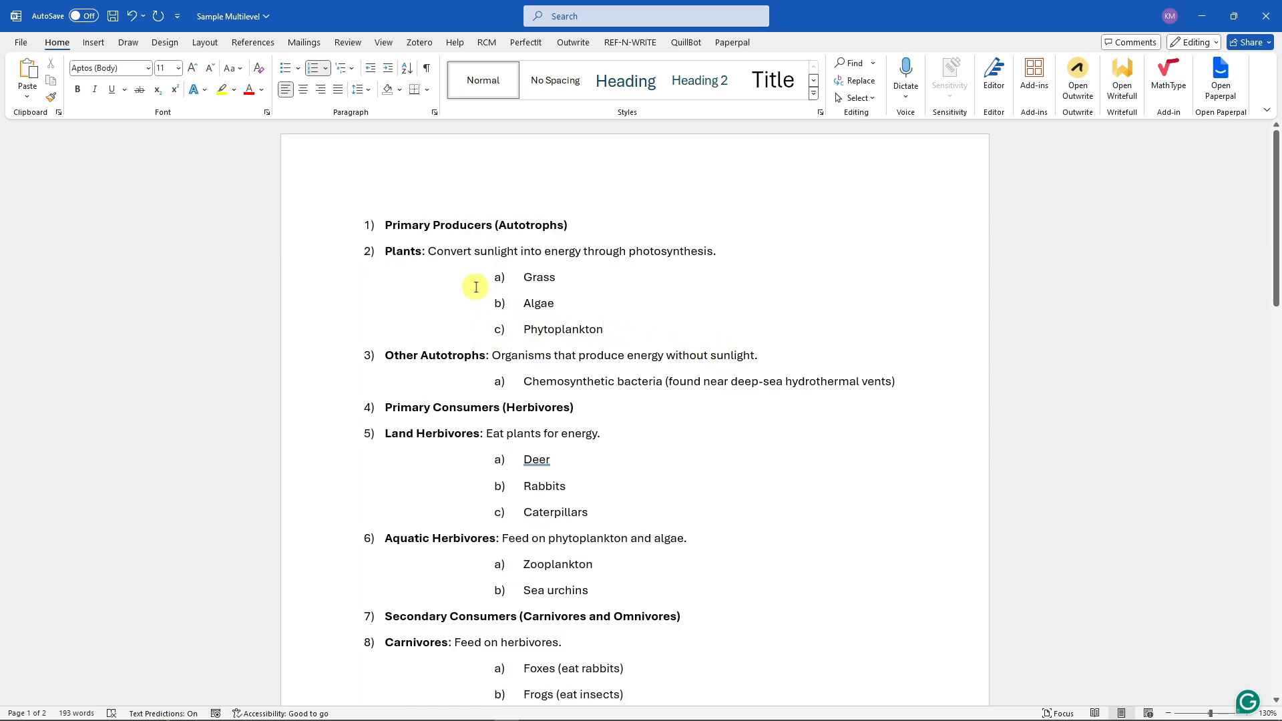
key("ctrl+z")
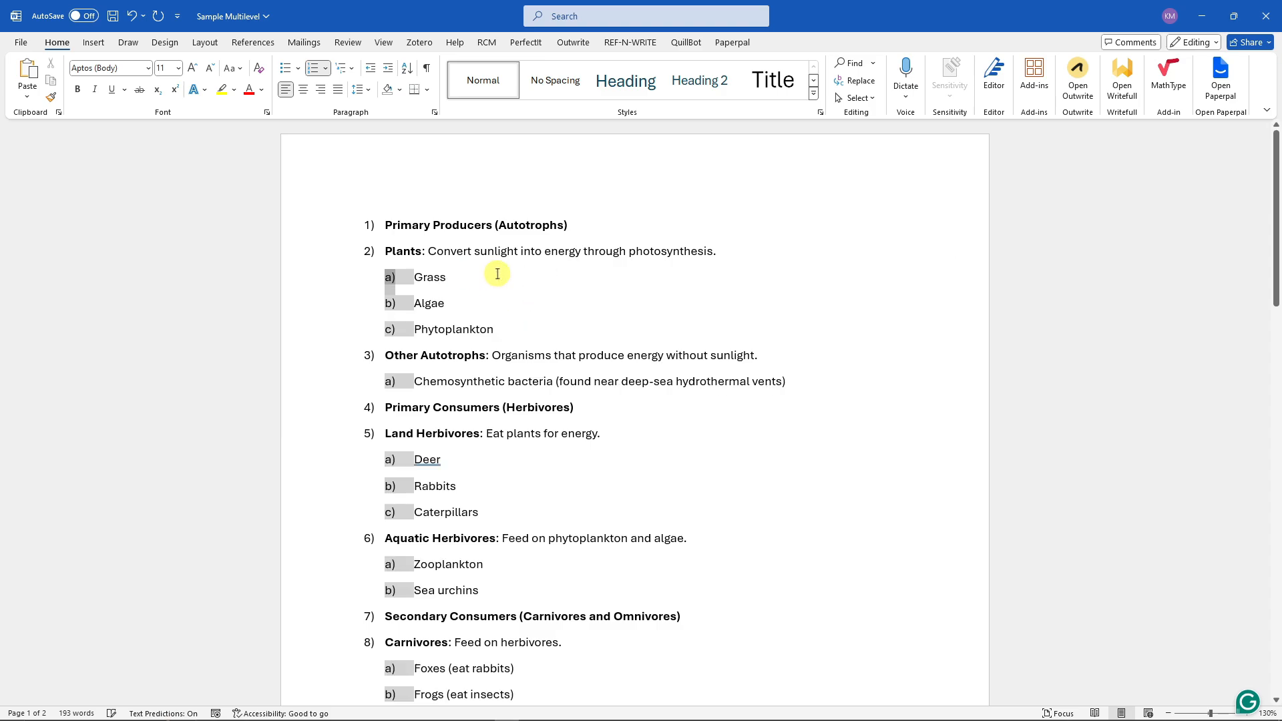
- Select the level-2 list numbers and move them farther right to indent all the sub-items
left_click(574, 279)
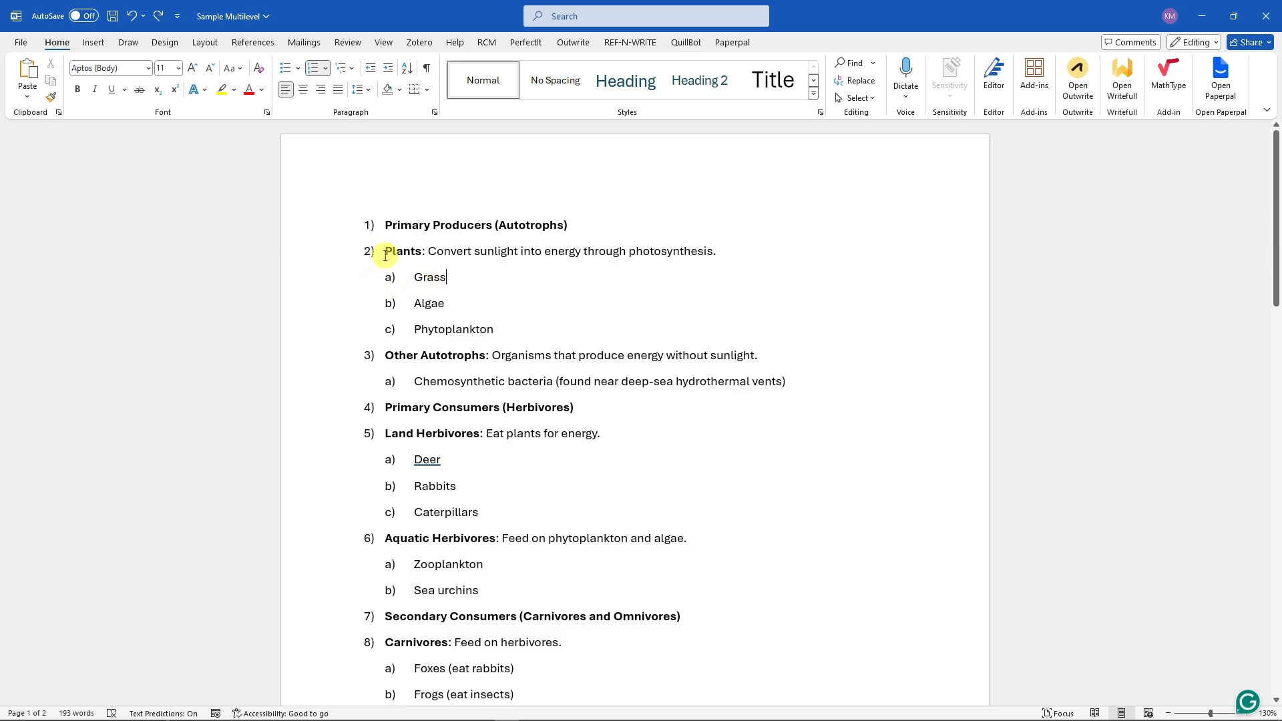
left_click(391, 278)
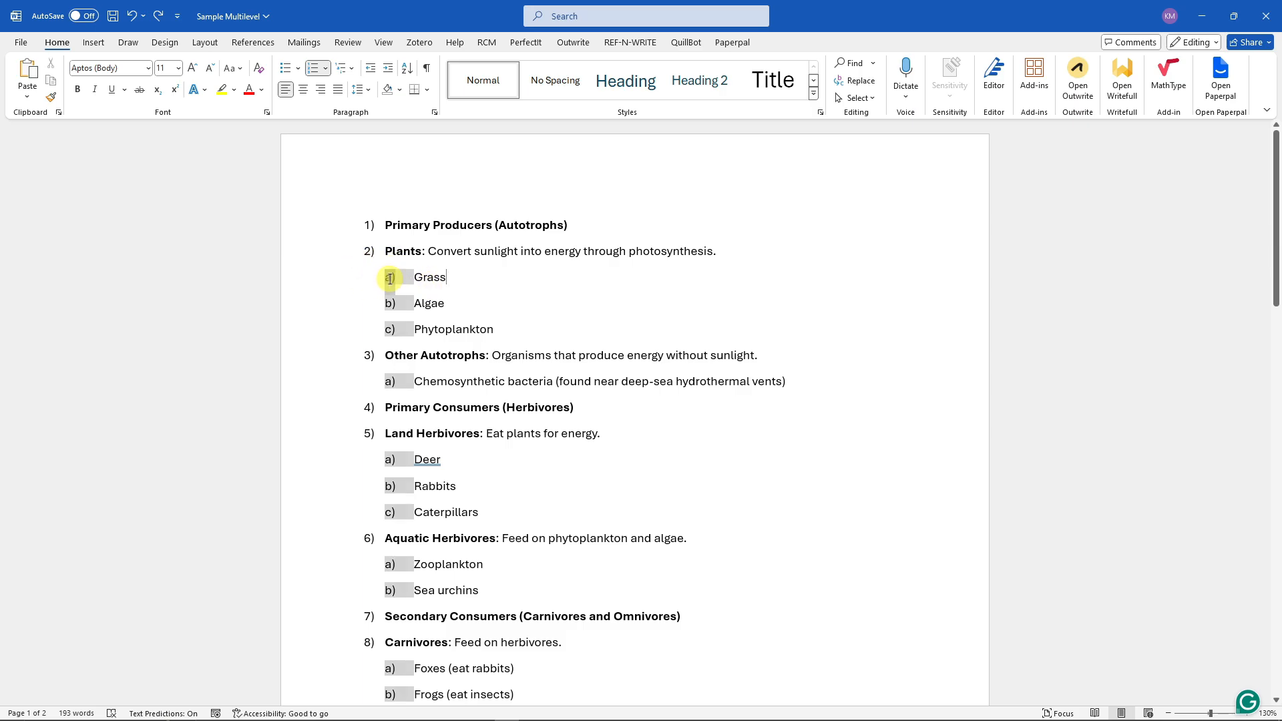
left_click(382, 253)
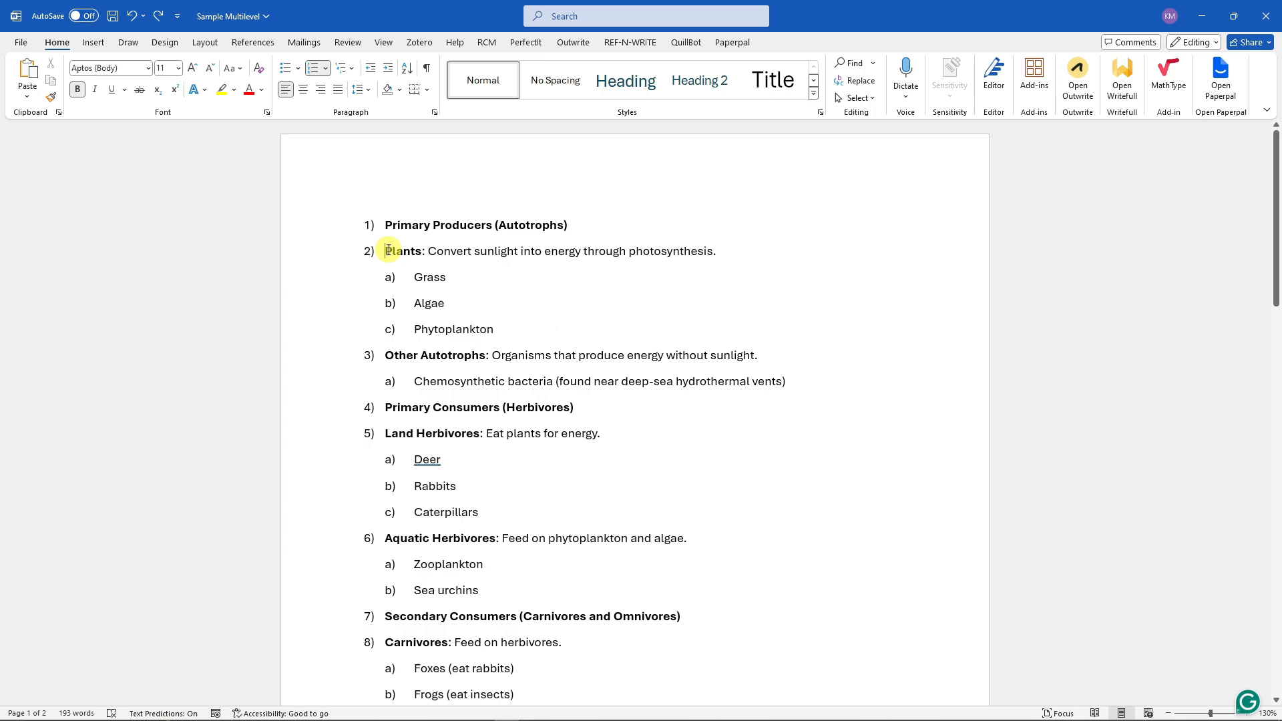
double_click(382, 253)
left_click(524, 324)
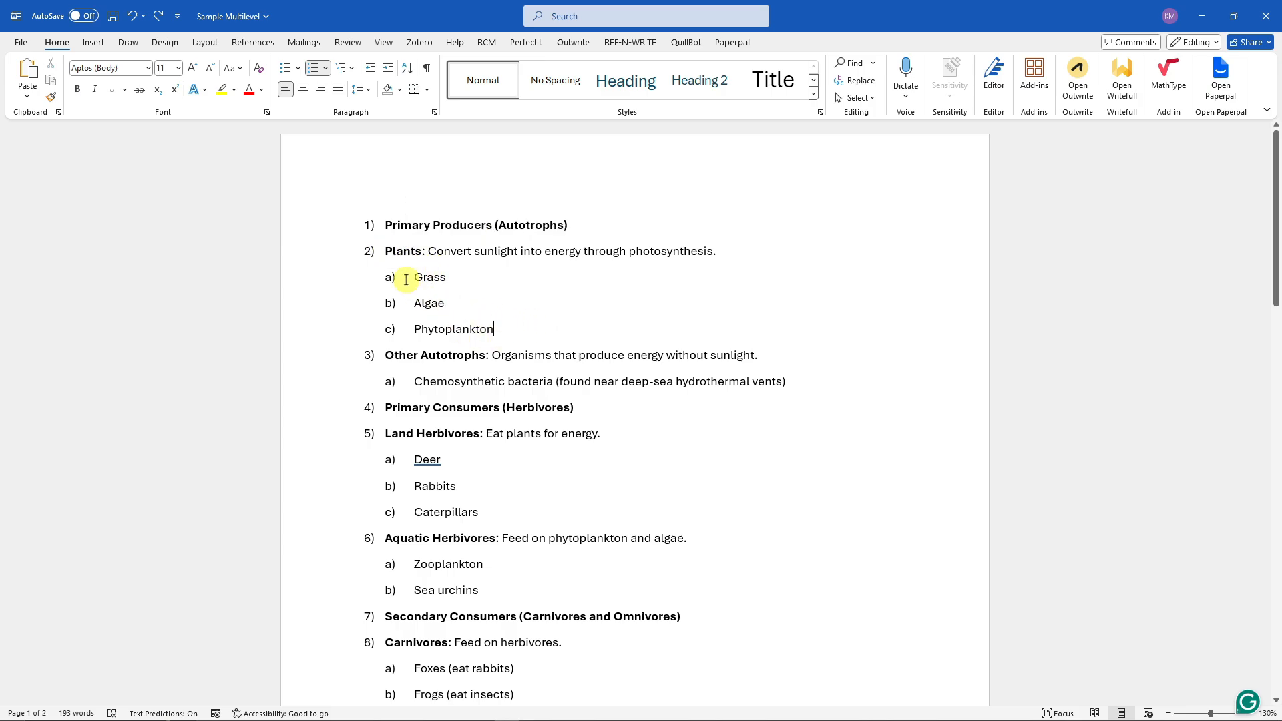
left_click(387, 277)
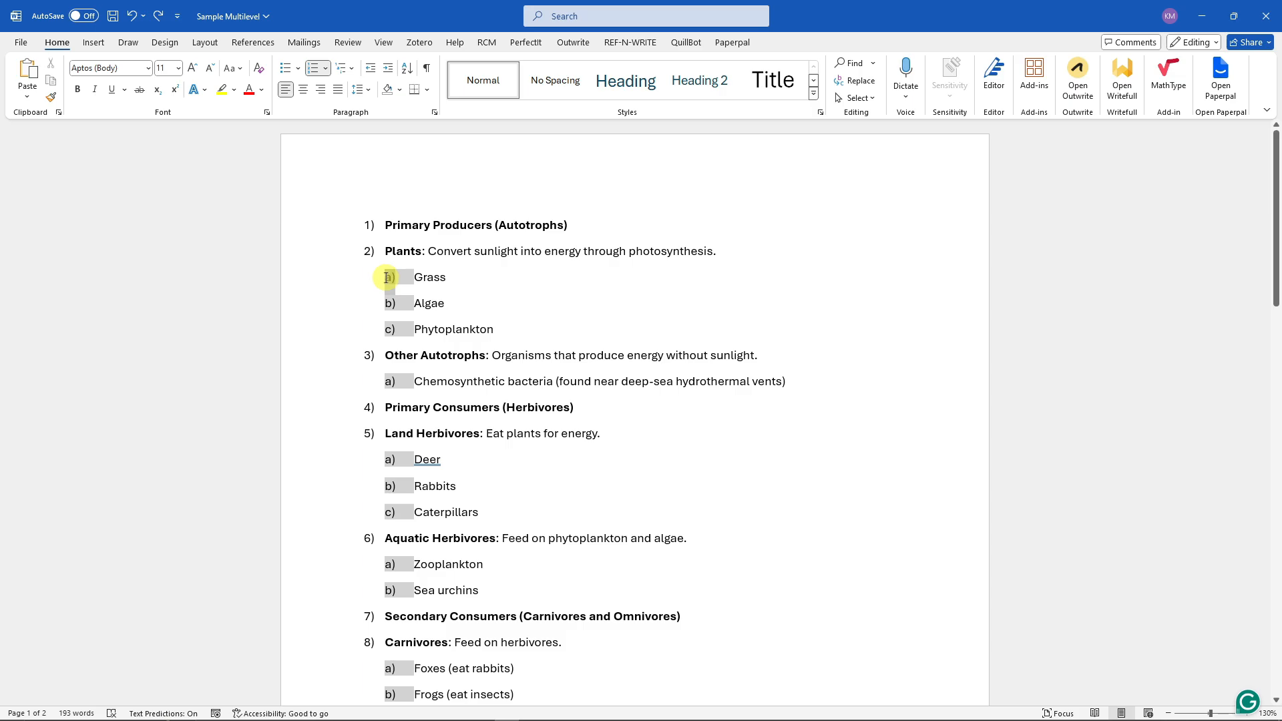
left_click_drag(387, 277, 470, 277)
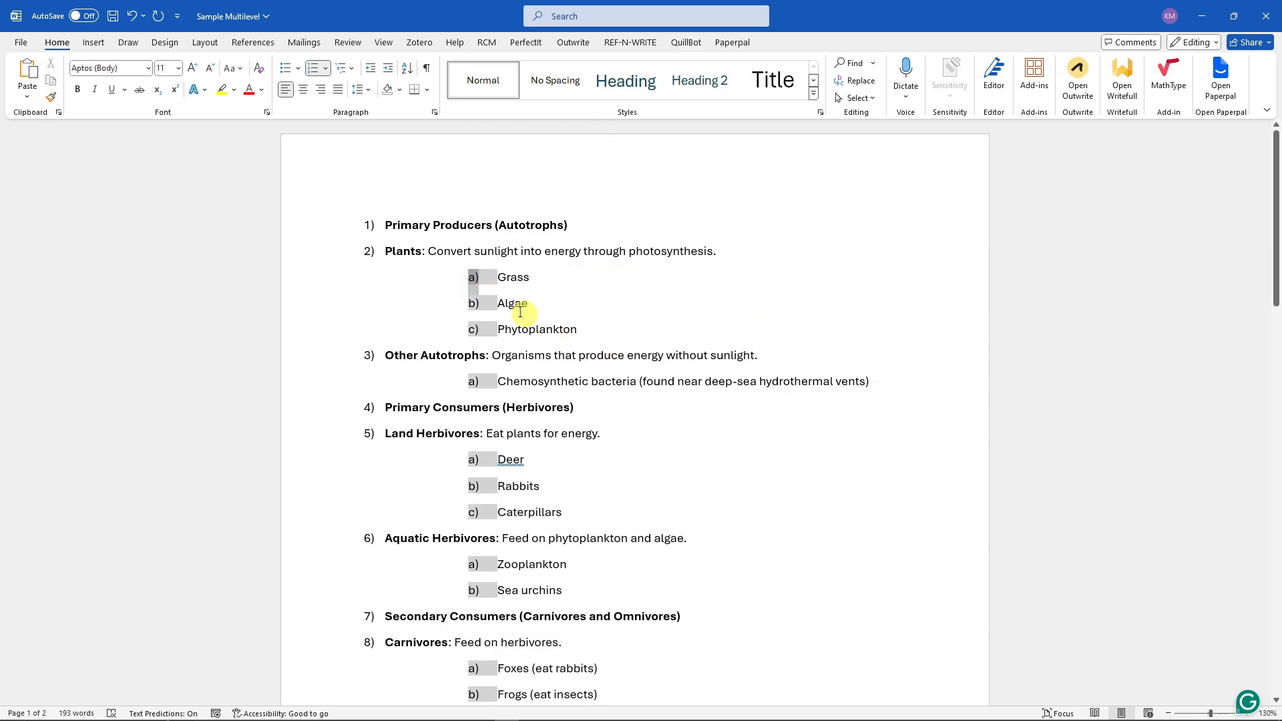
- Undo the indentation of the level-2 list items to restore their original position
double_click(553, 277)
left_click(474, 277)
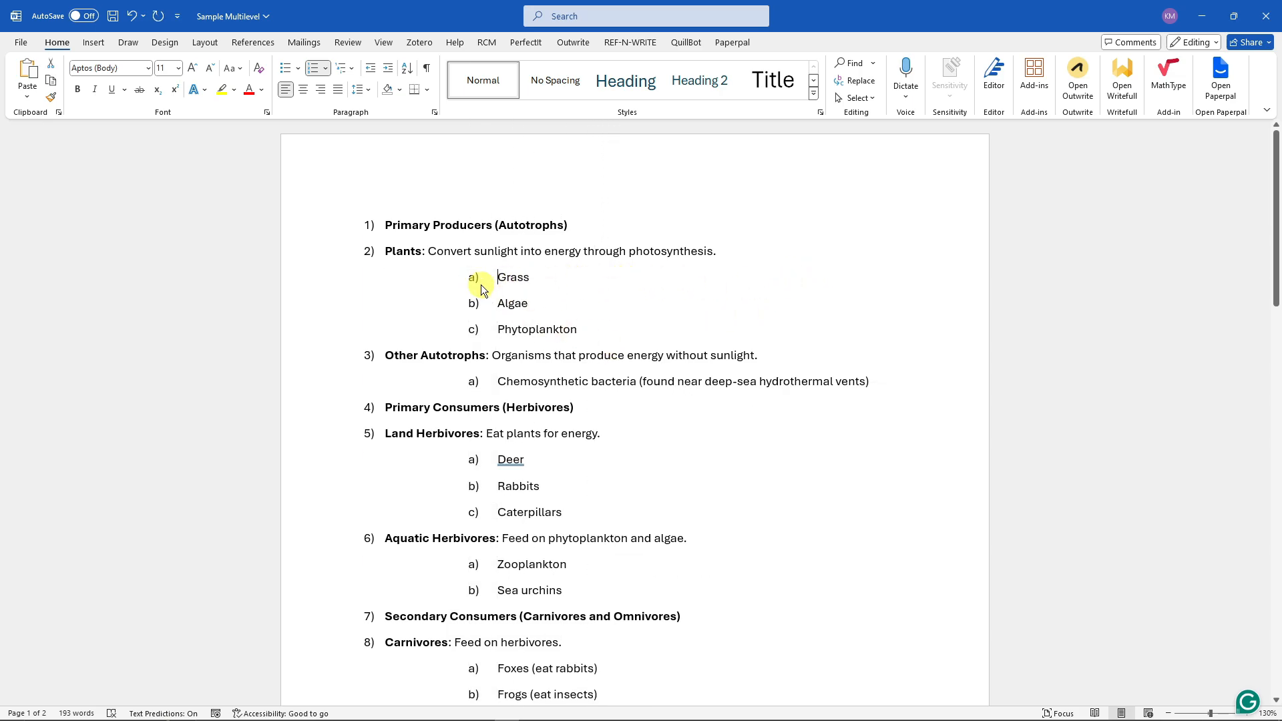
key("ctrl+z")
left_click(740, 284)
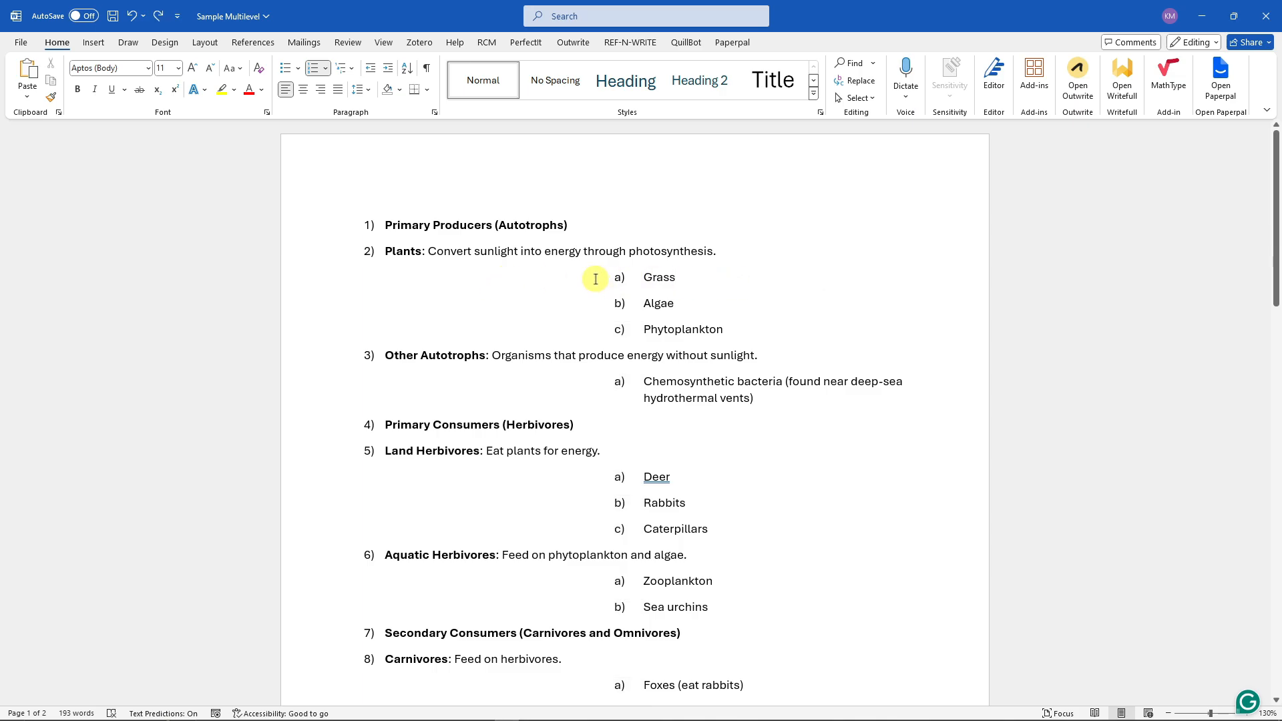
key("ctrl+z")
left_click(606, 281)
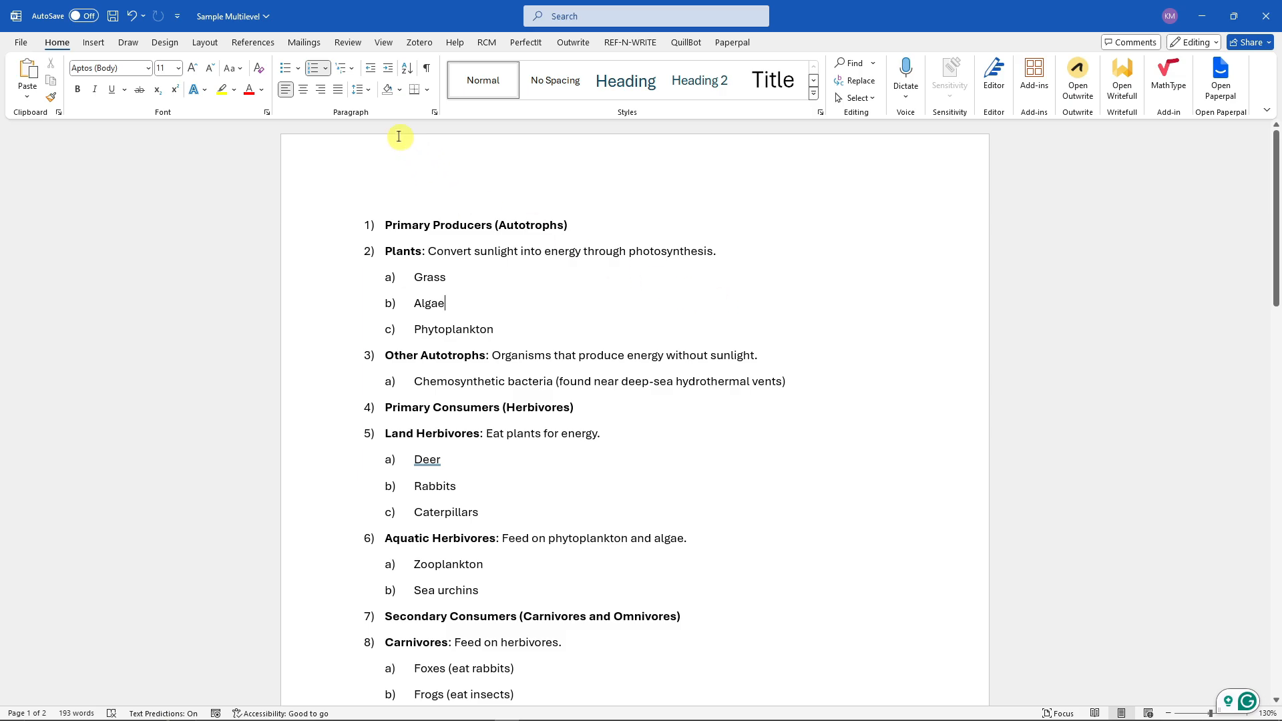
- Open a new multilevel list definition and set level 2's number style to the arrow bullet
left_click(341, 69)
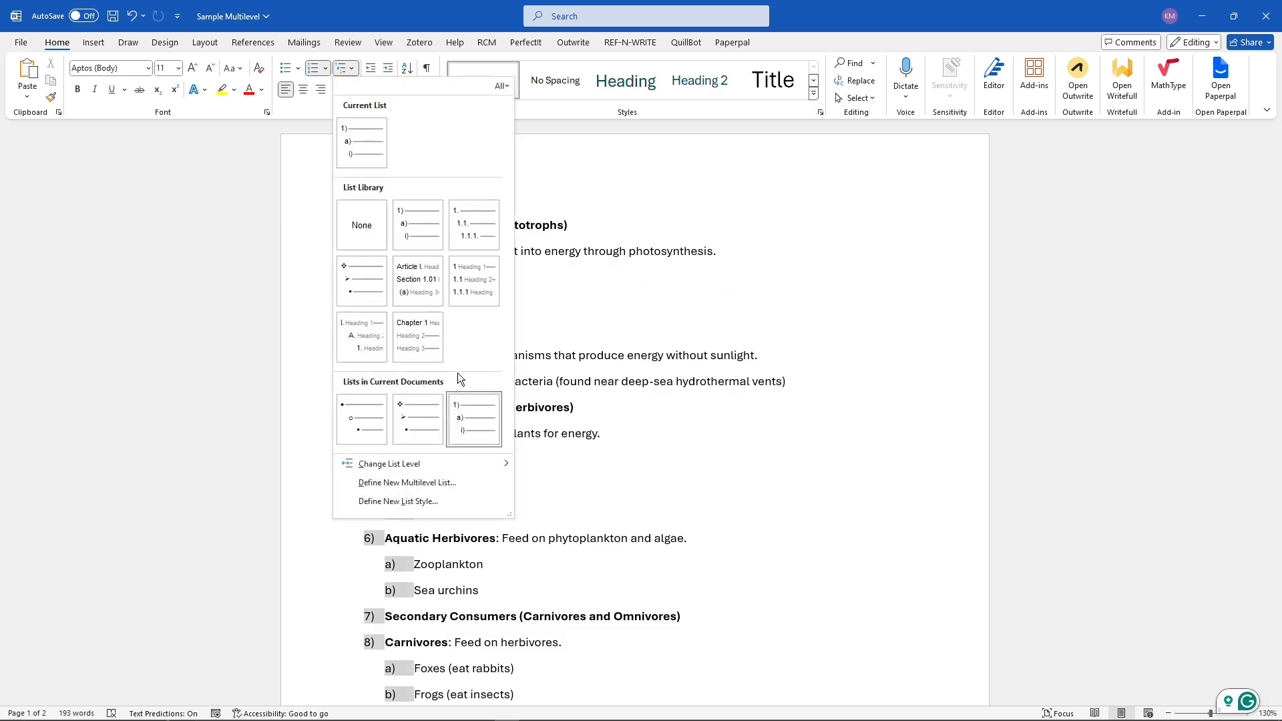
left_click(448, 481)
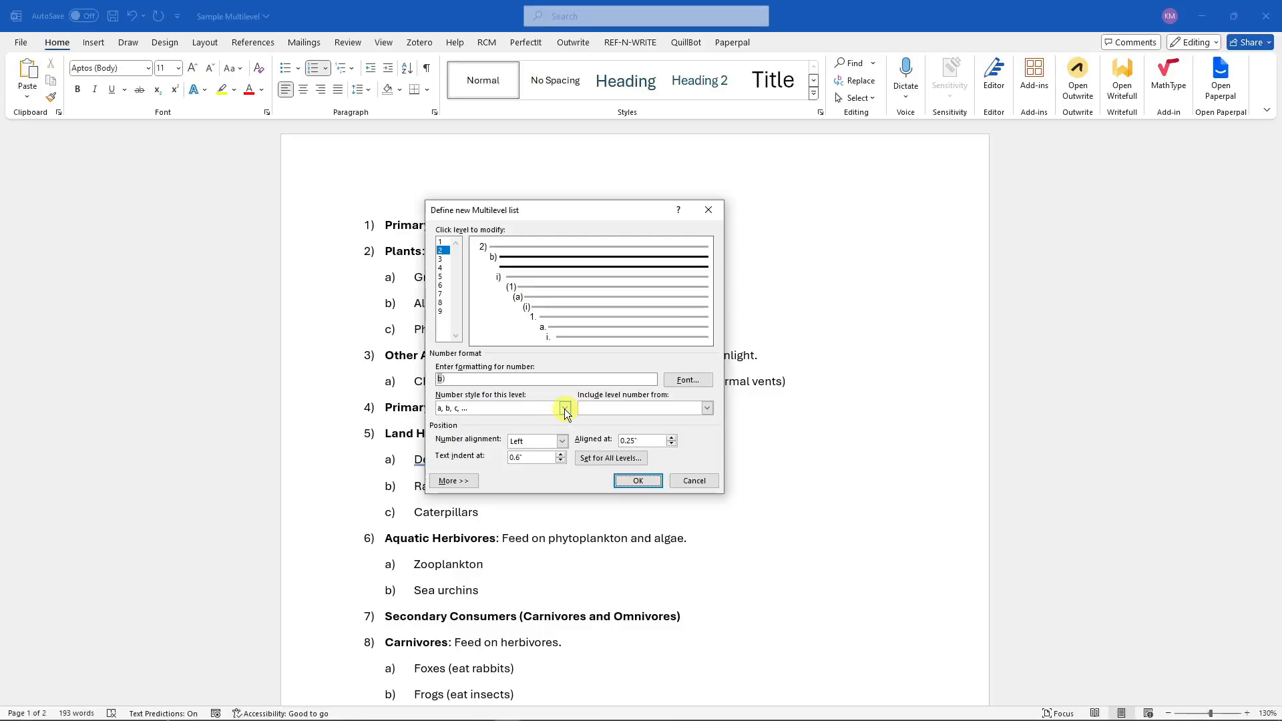
left_click(564, 408)
scroll(542, 441, "down", 4)
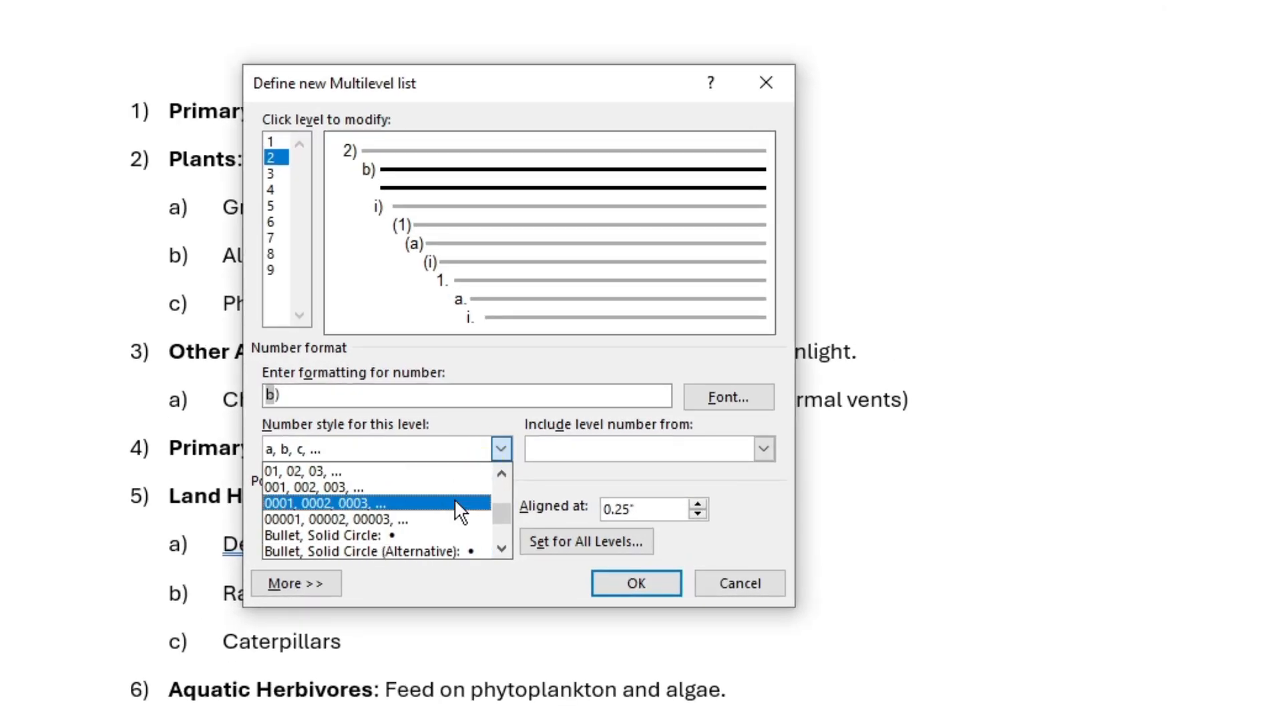
scroll(430, 520, "down", 2)
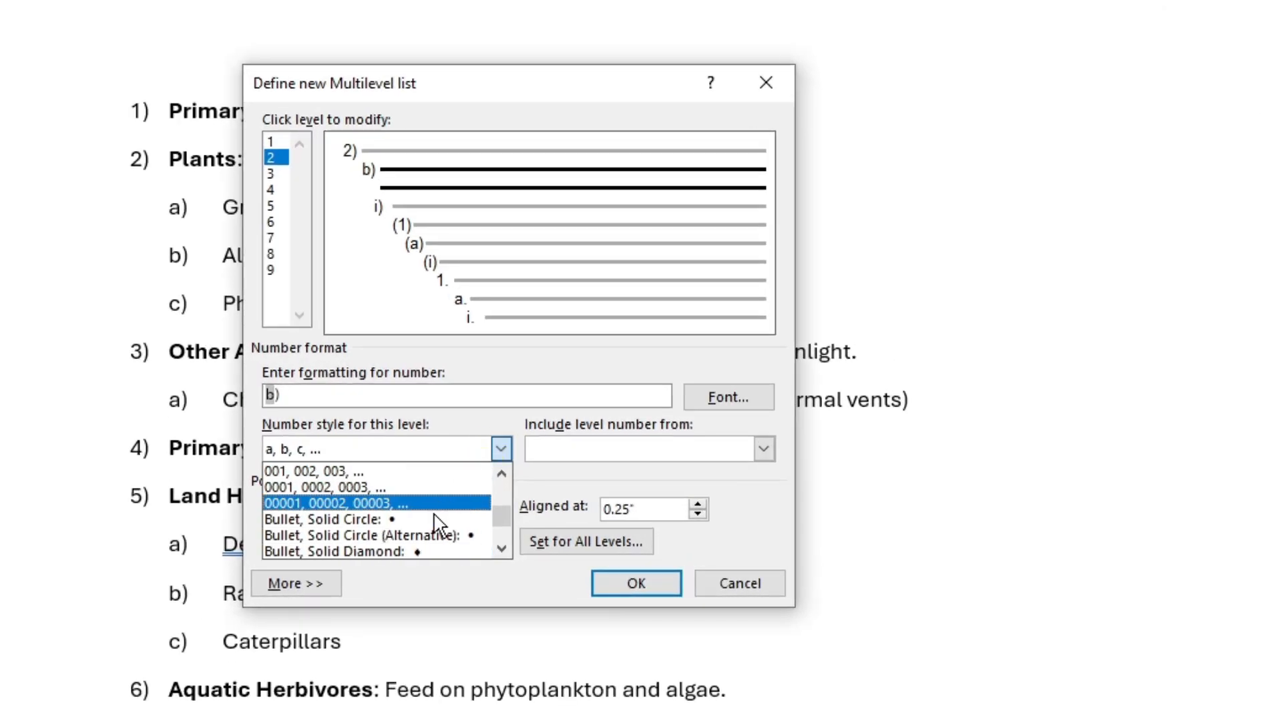
scroll(431, 524, "down", 1)
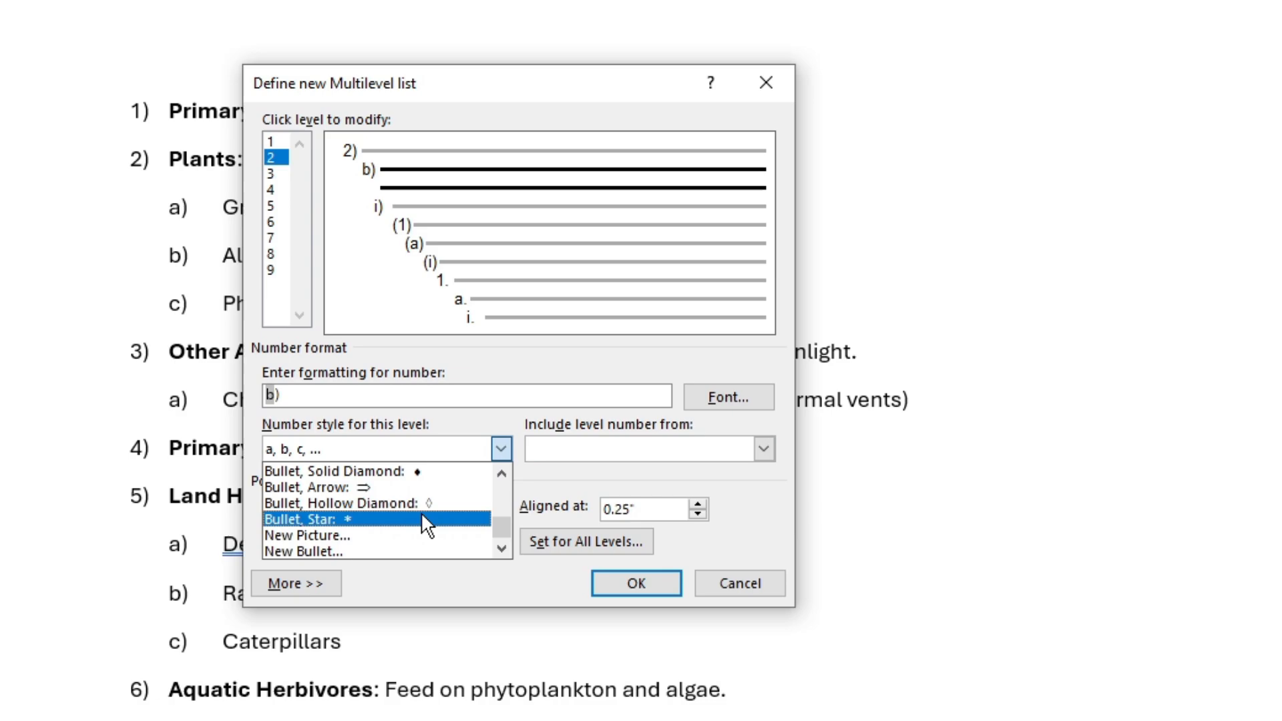
left_click(359, 488)
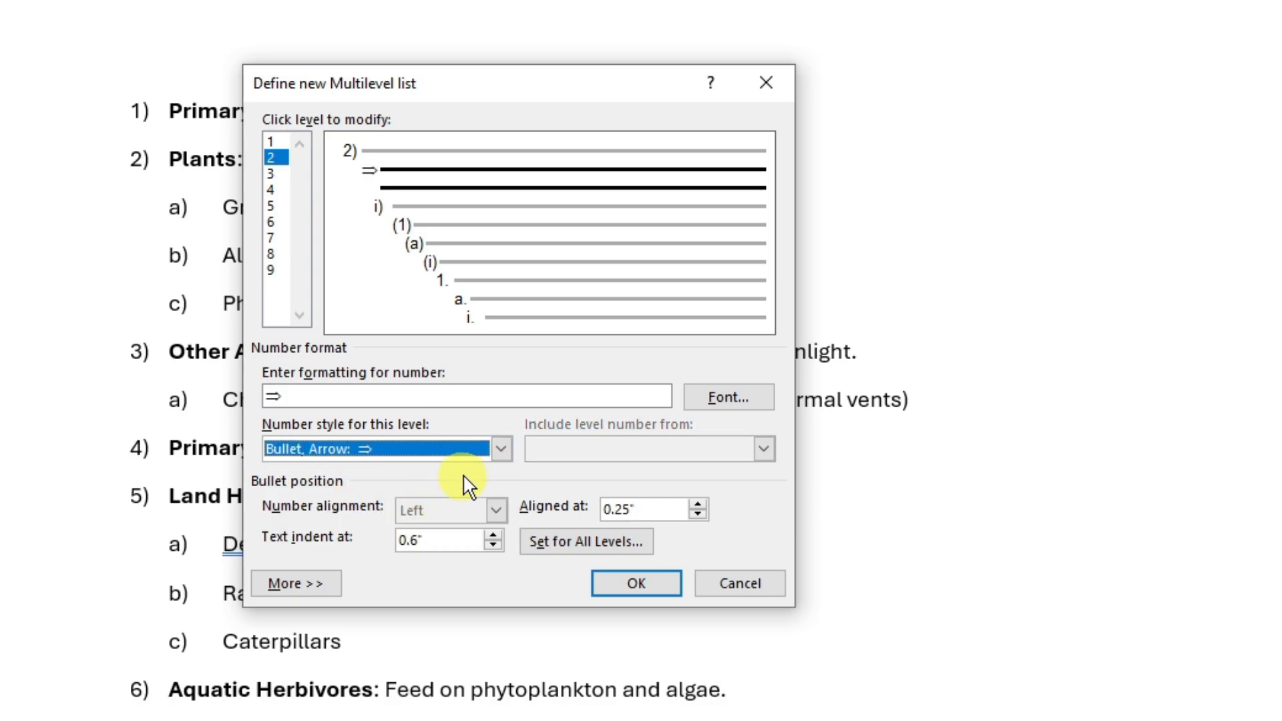
- Try the star bullet and a new picture bullet for level 2, closing the picture picker
left_click(500, 448)
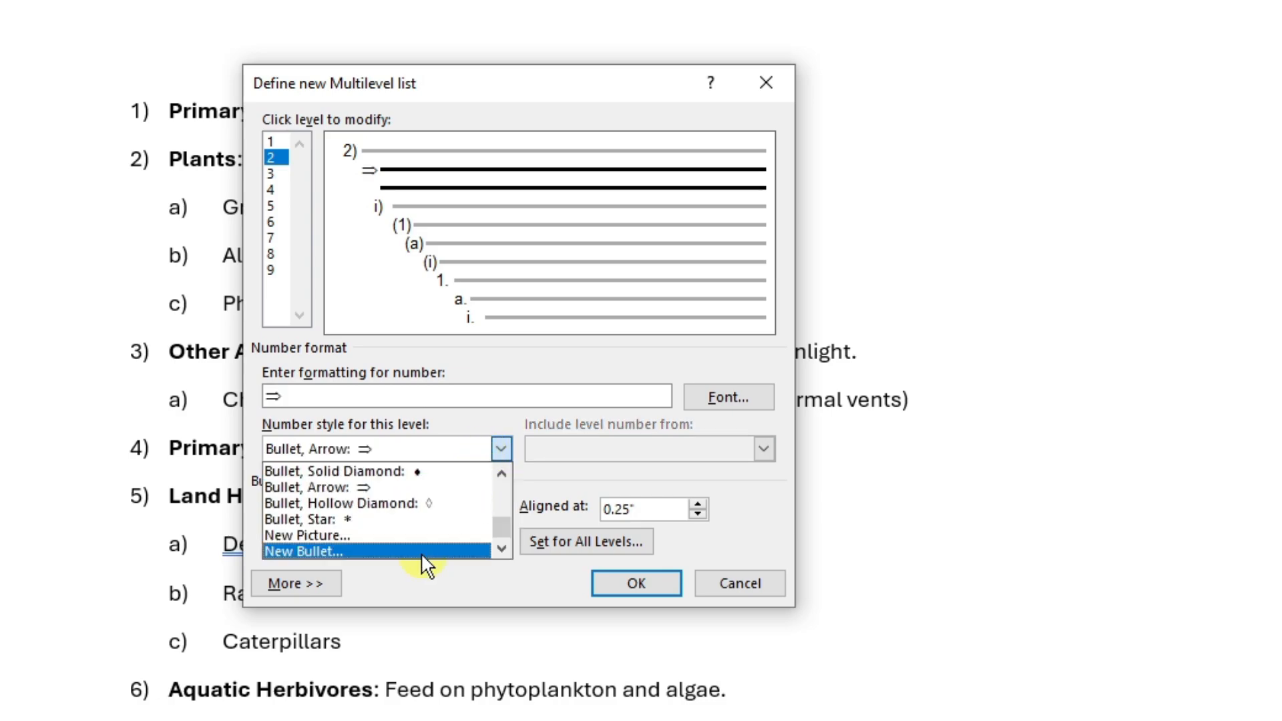
left_click(371, 518)
left_click(419, 448)
left_click(373, 536)
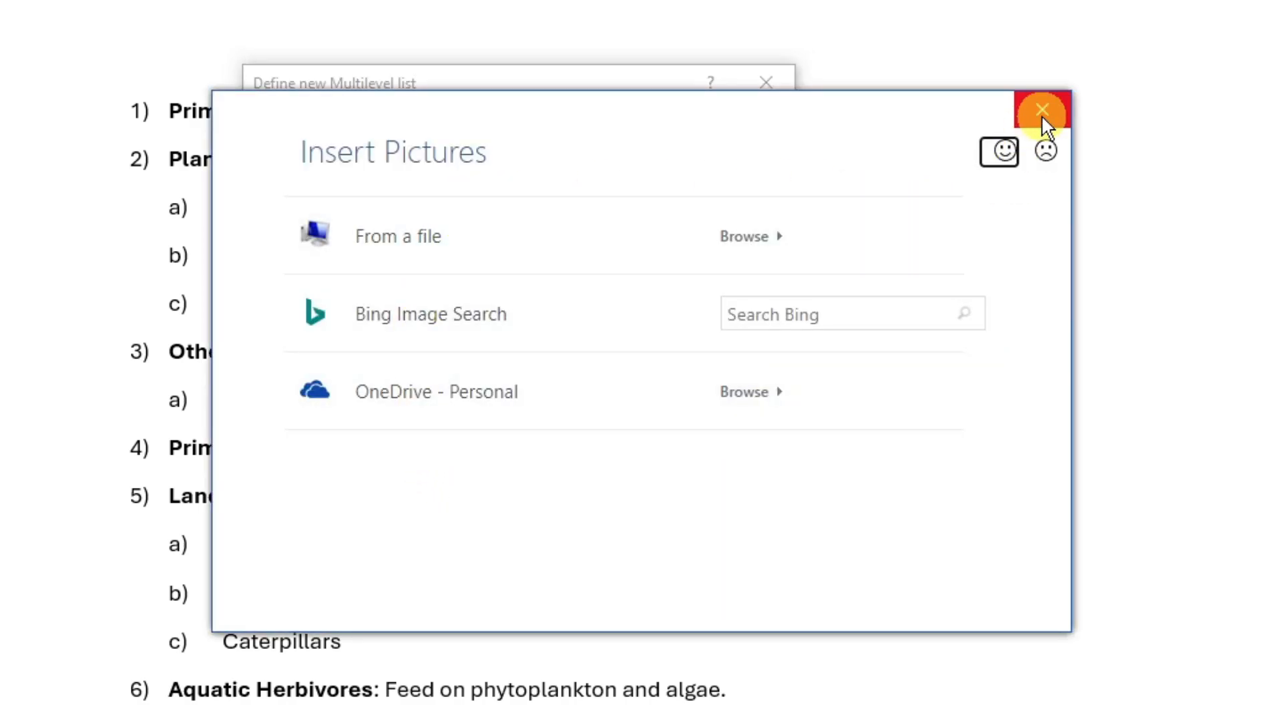
left_click(1041, 112)
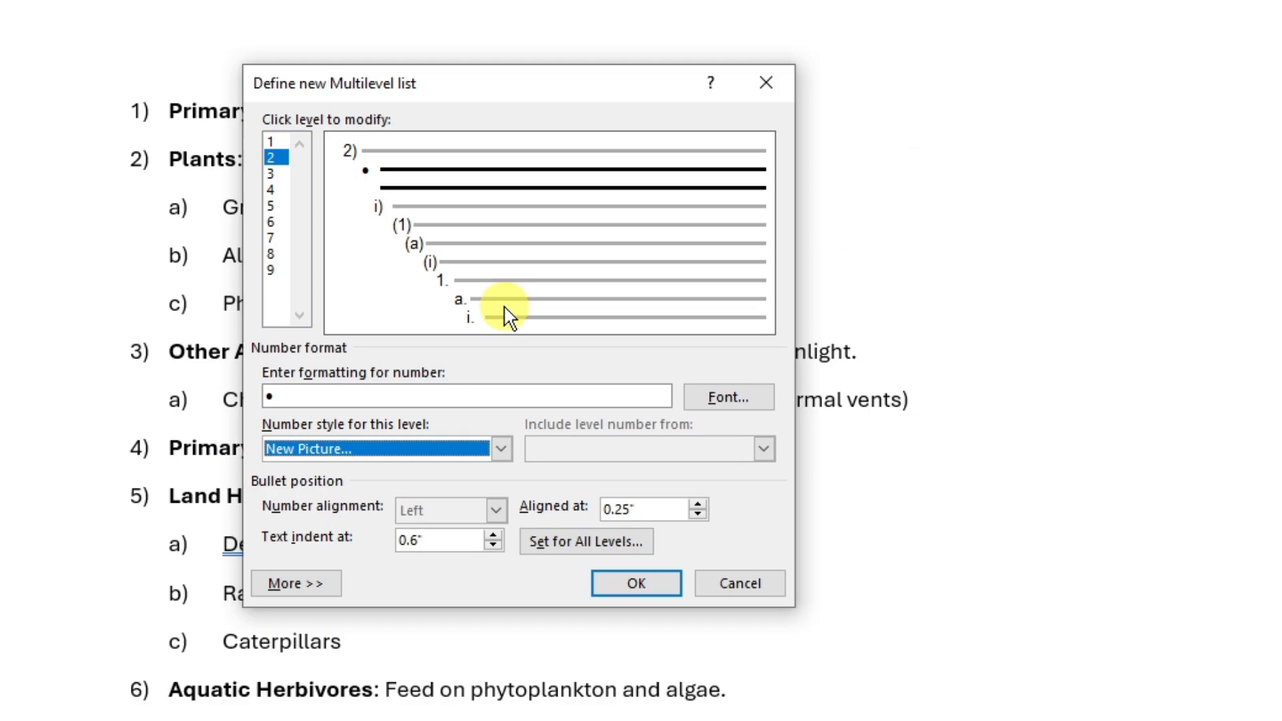
- Try a new β symbol bullet for level 2, apply the list definition, then undo it
left_click(500, 449)
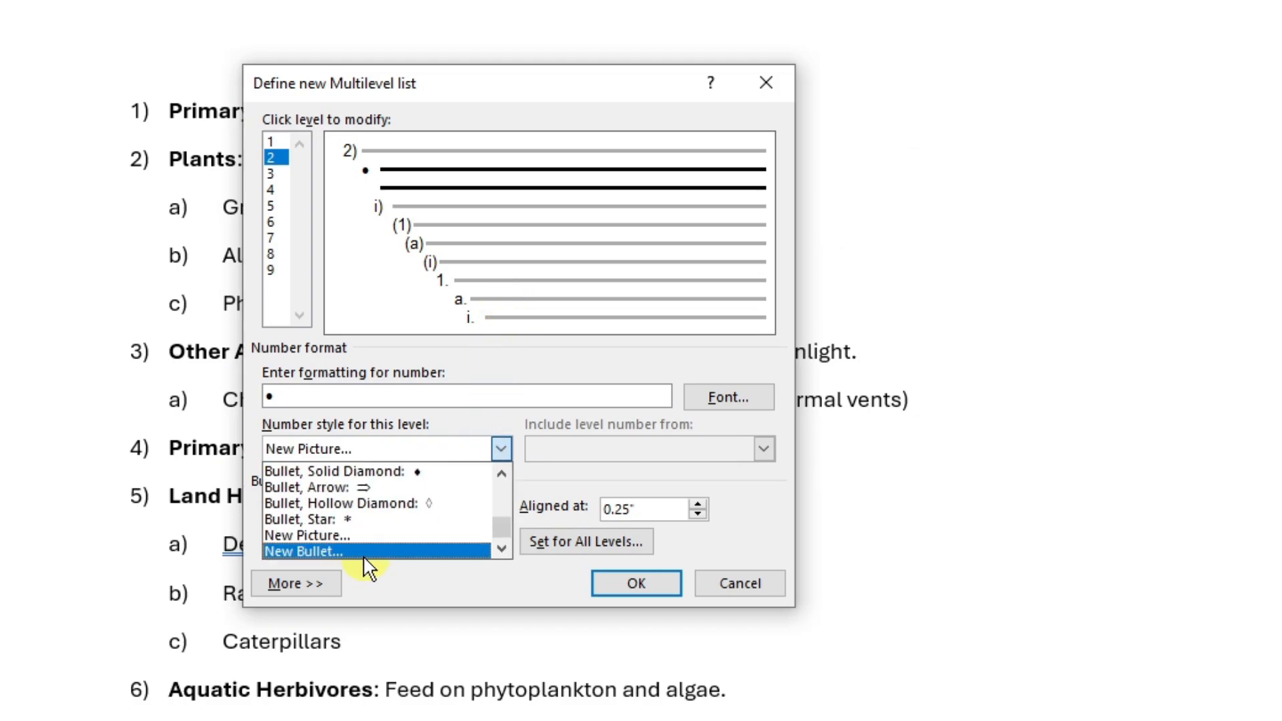
left_click(437, 553)
left_click(355, 237)
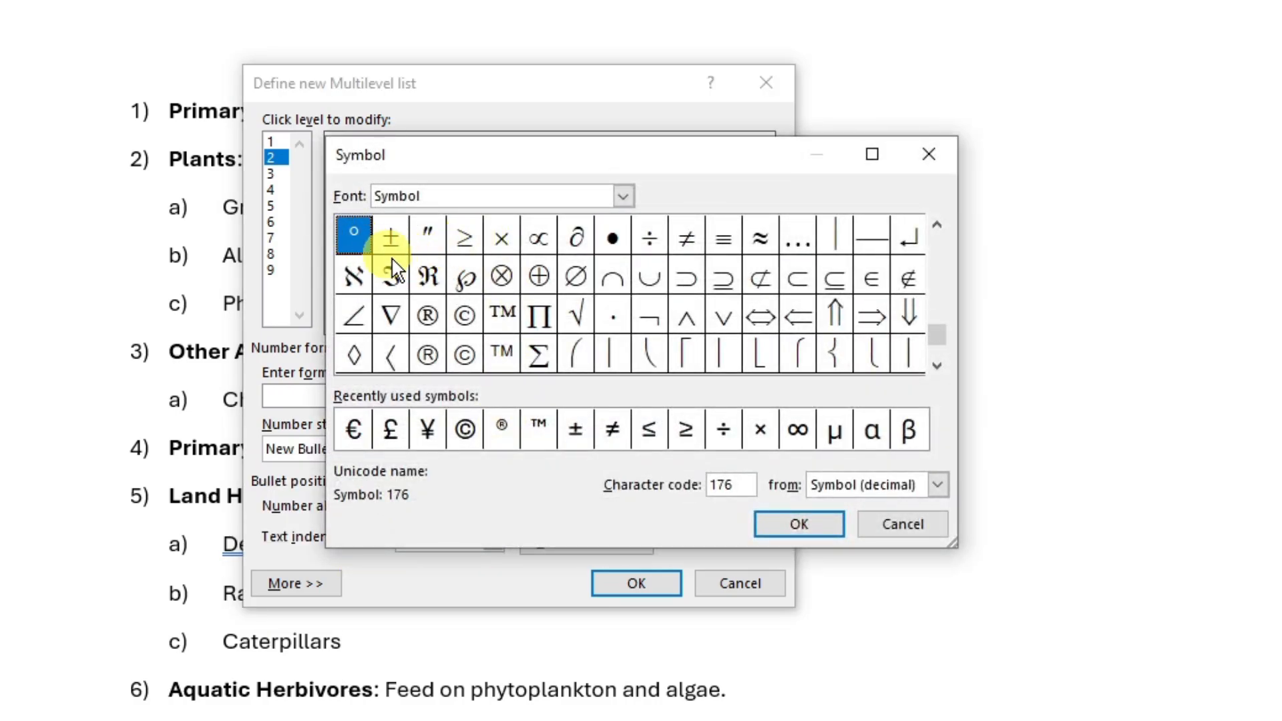
left_click(429, 316)
left_click(648, 243)
left_click(758, 319)
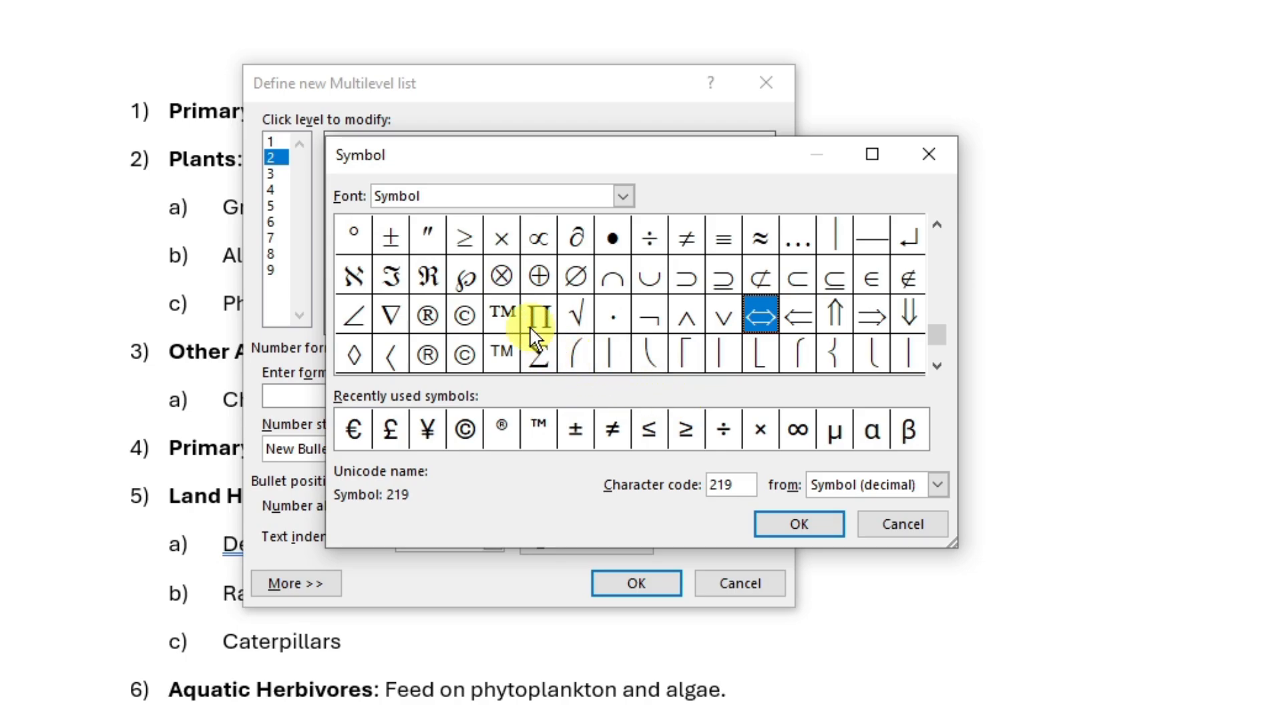
left_click(908, 431)
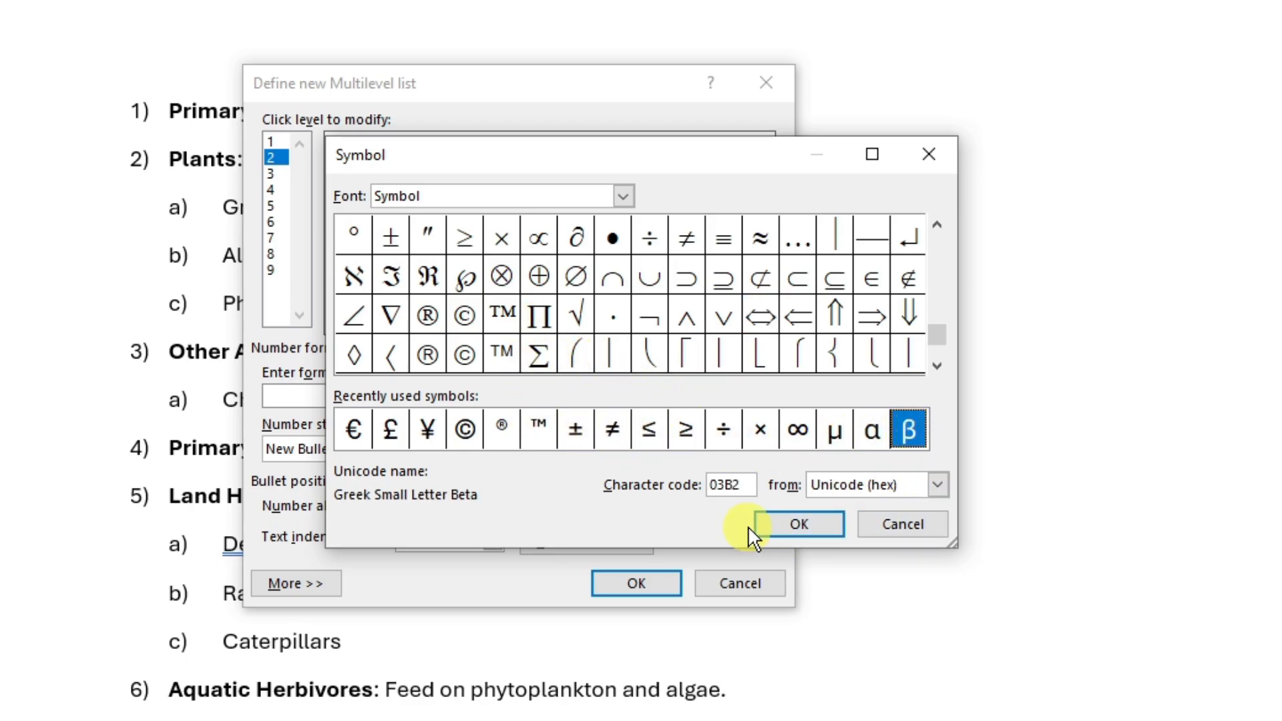
left_click(798, 523)
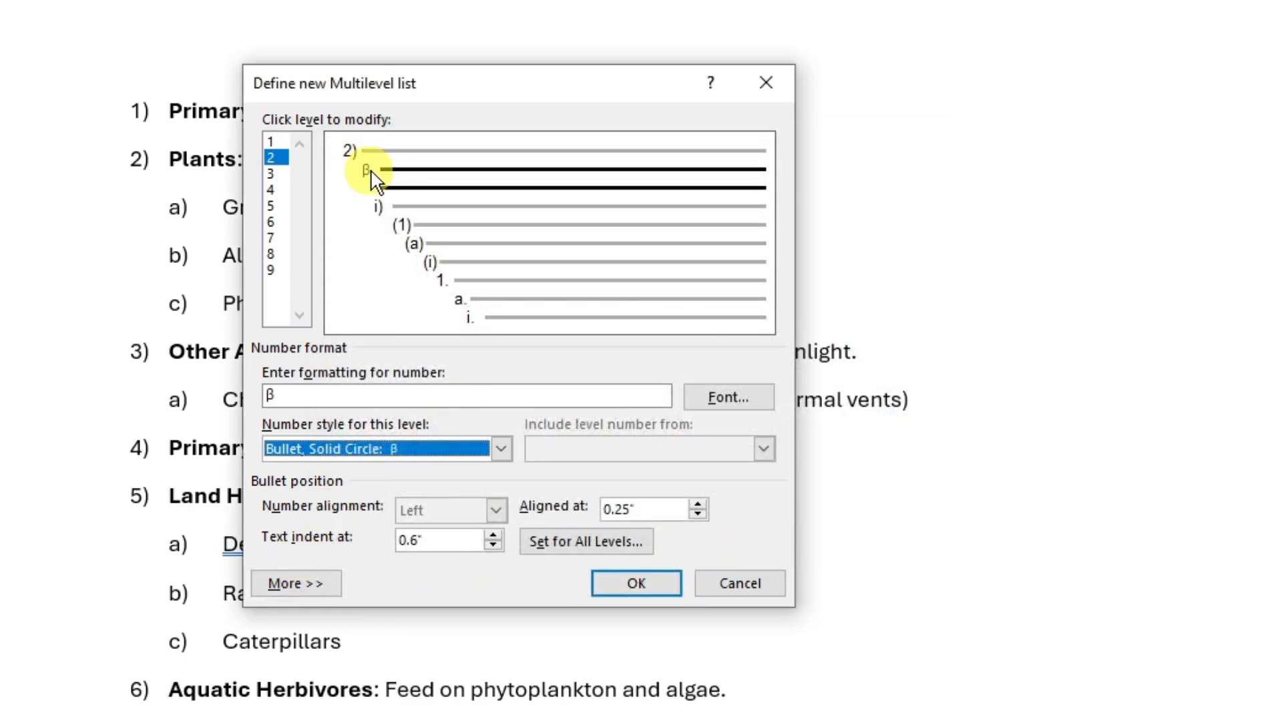
left_click(655, 586)
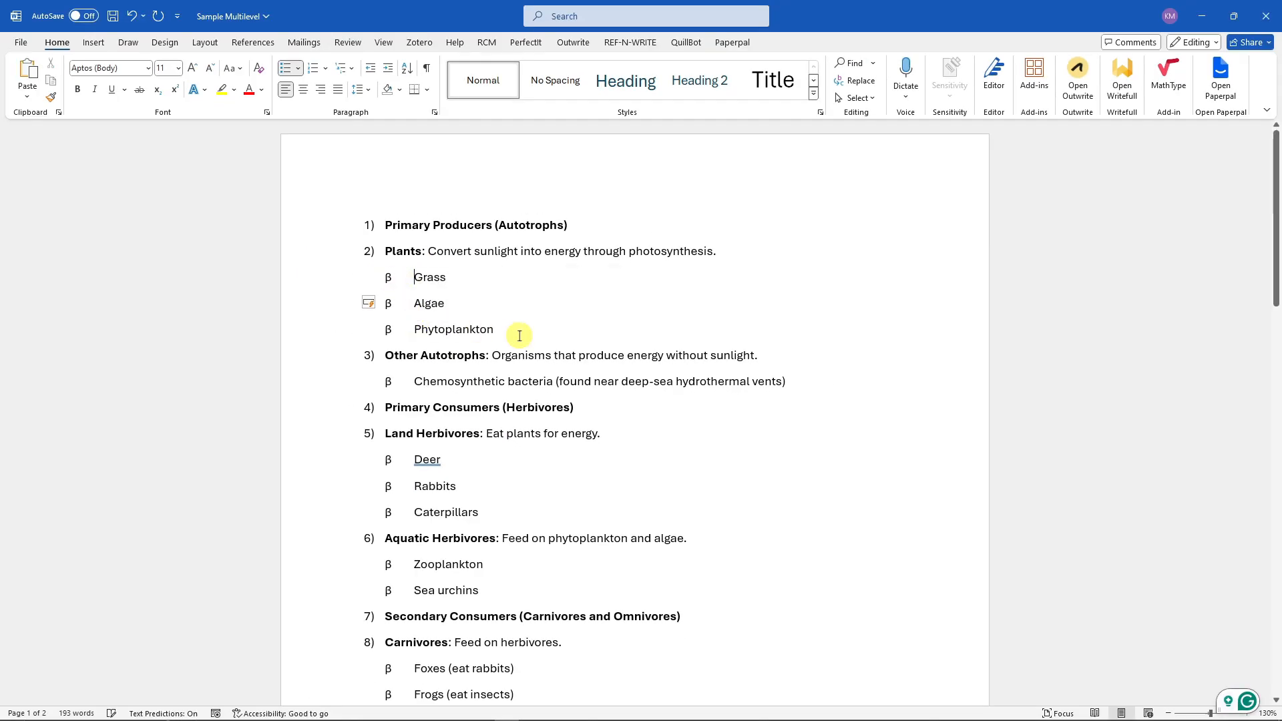
left_click(743, 444)
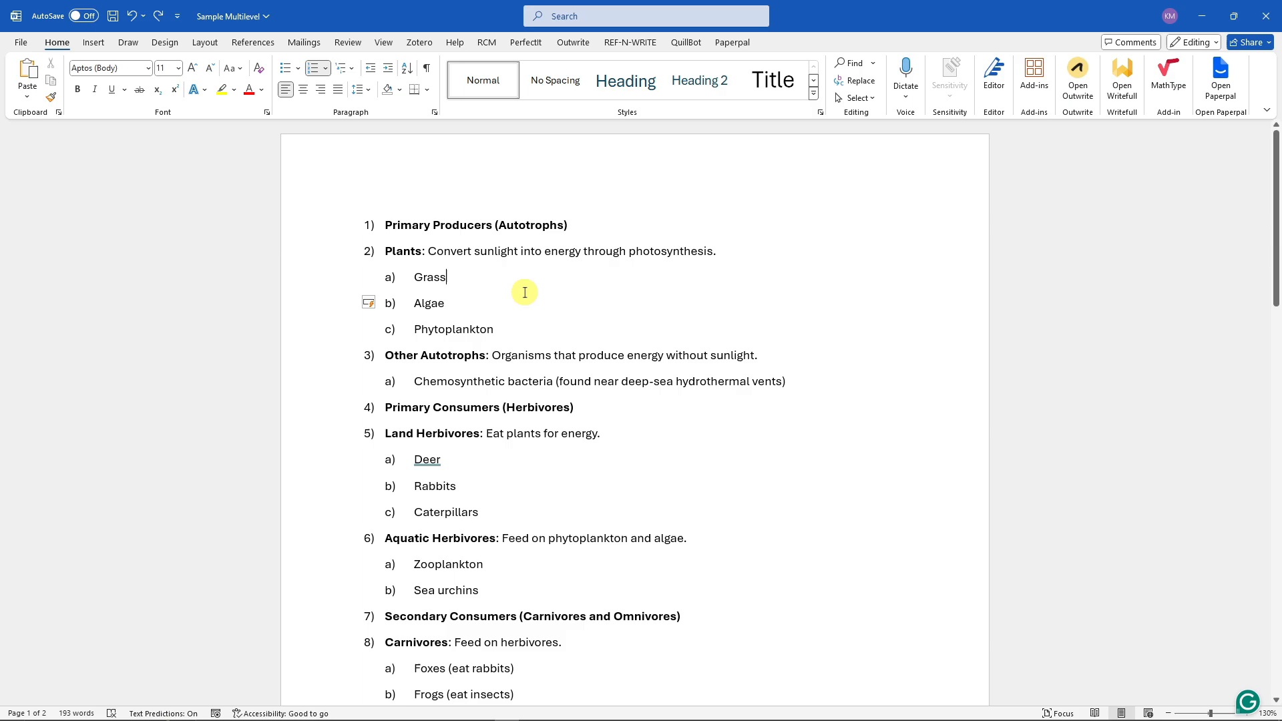
- Show the ruler above the document
left_click(383, 42)
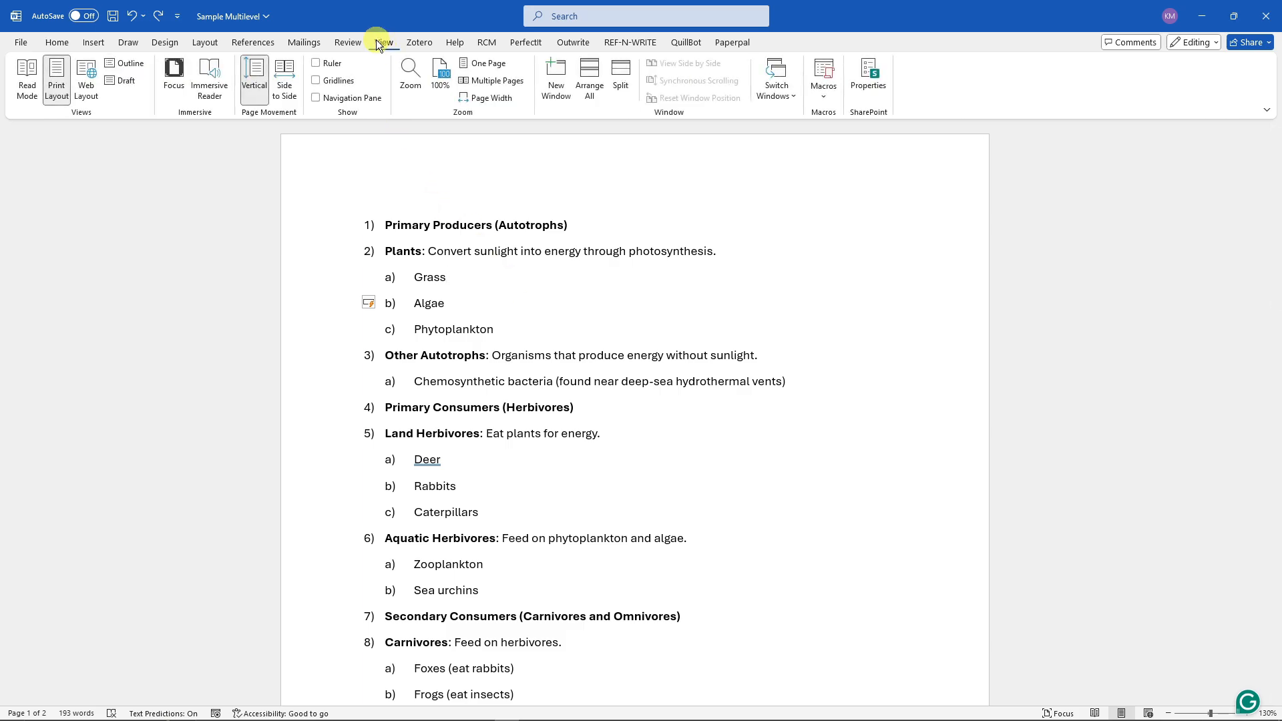
left_click(316, 63)
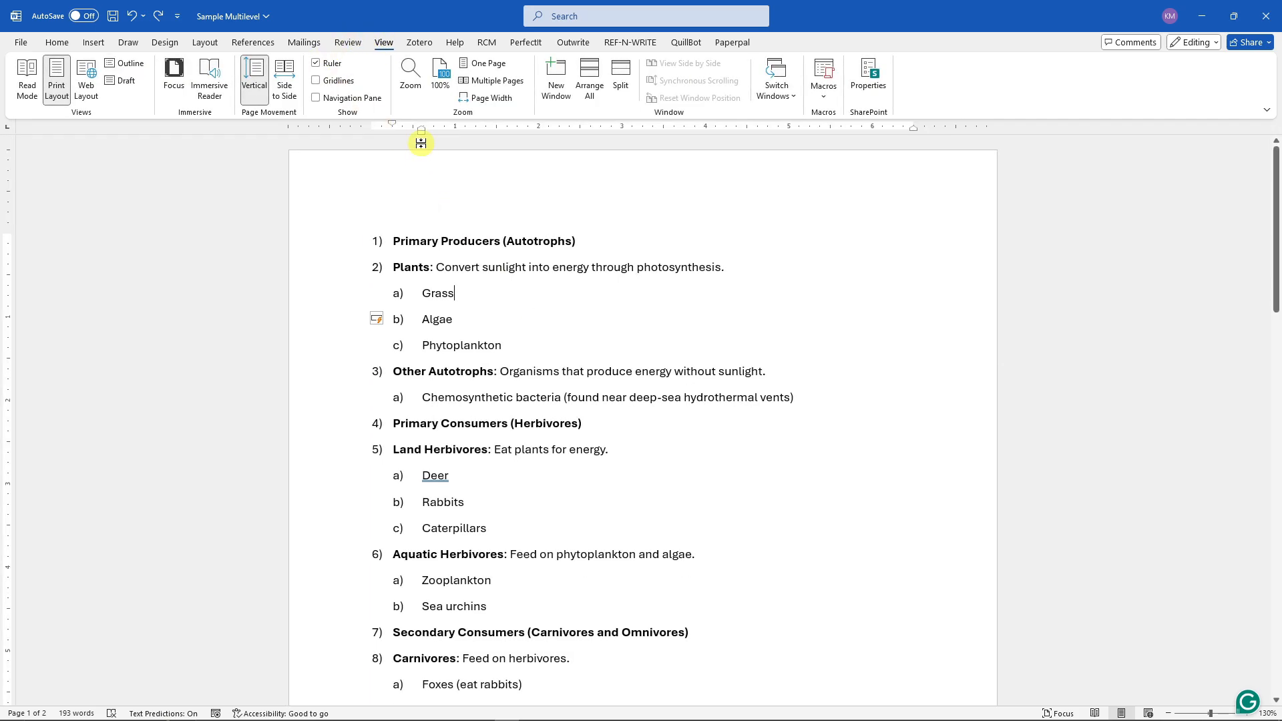
- Try moving the indent markers for the whole list on the ruler, then undo the changes
key("ctrl+a")
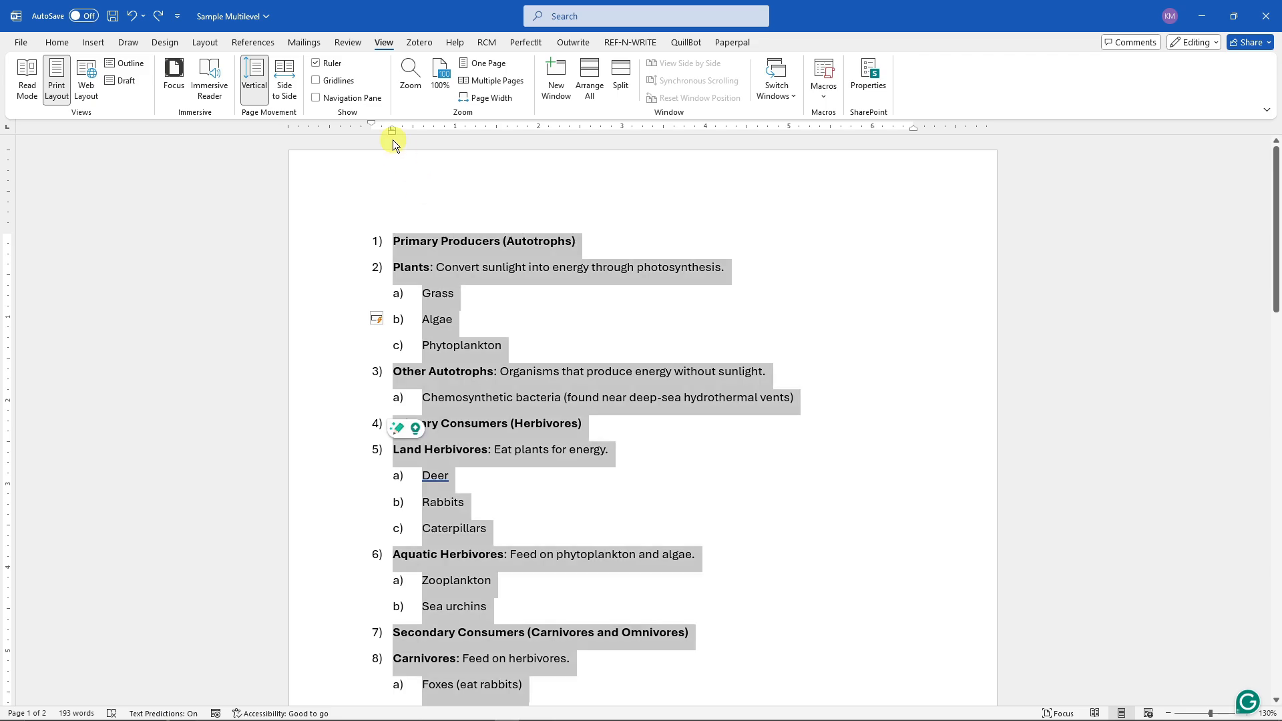
left_click_drag(391, 133, 522, 142)
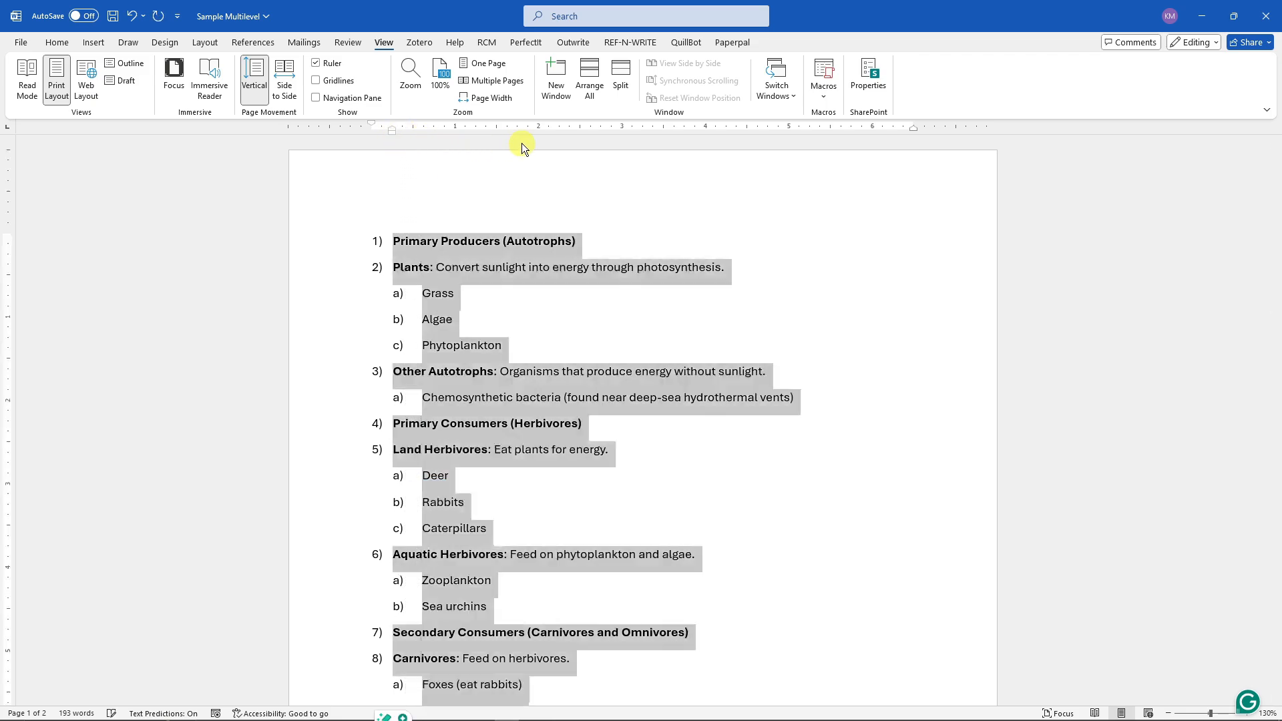
mouse_move(392, 131)
left_mouse_down()
mouse_move(488, 141)
mouse_move(353, 127)
left_mouse_up()
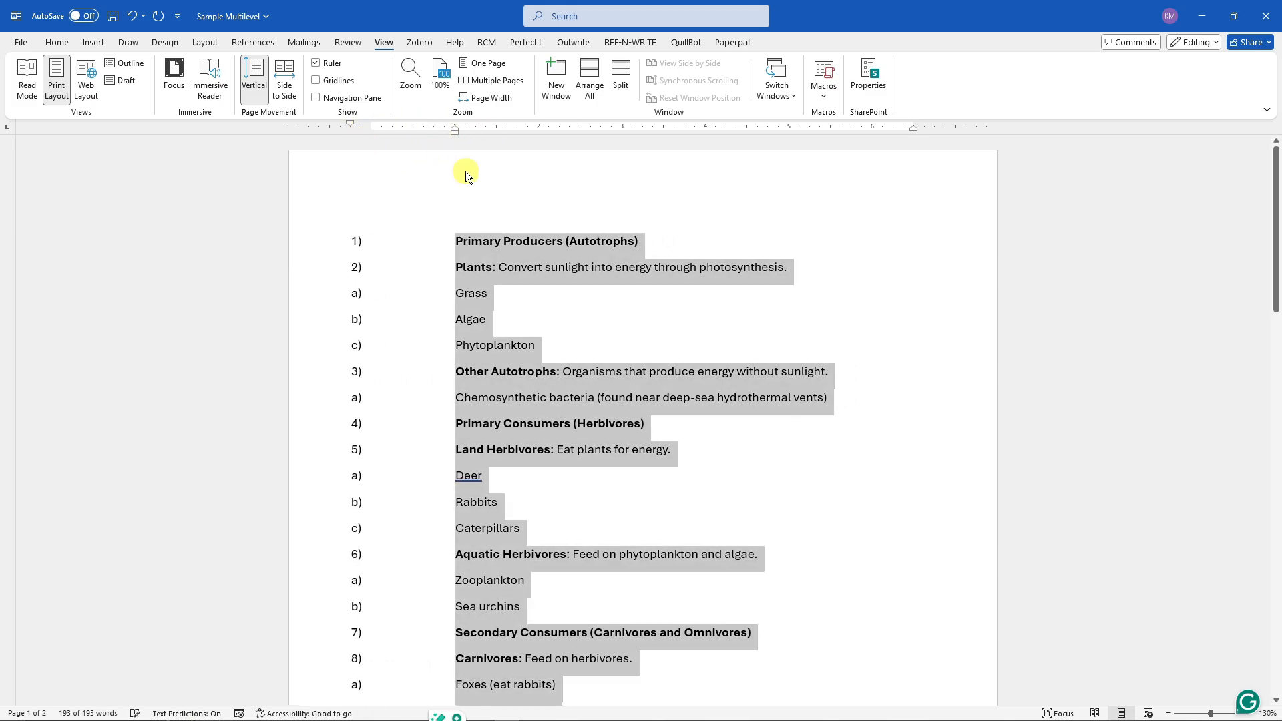
mouse_move(459, 131)
left_mouse_down()
mouse_move(533, 137)
mouse_move(422, 137)
left_mouse_up()
left_click(502, 166)
key("ctrl+z")
key("ctrl+z")
key("ctrl+z")
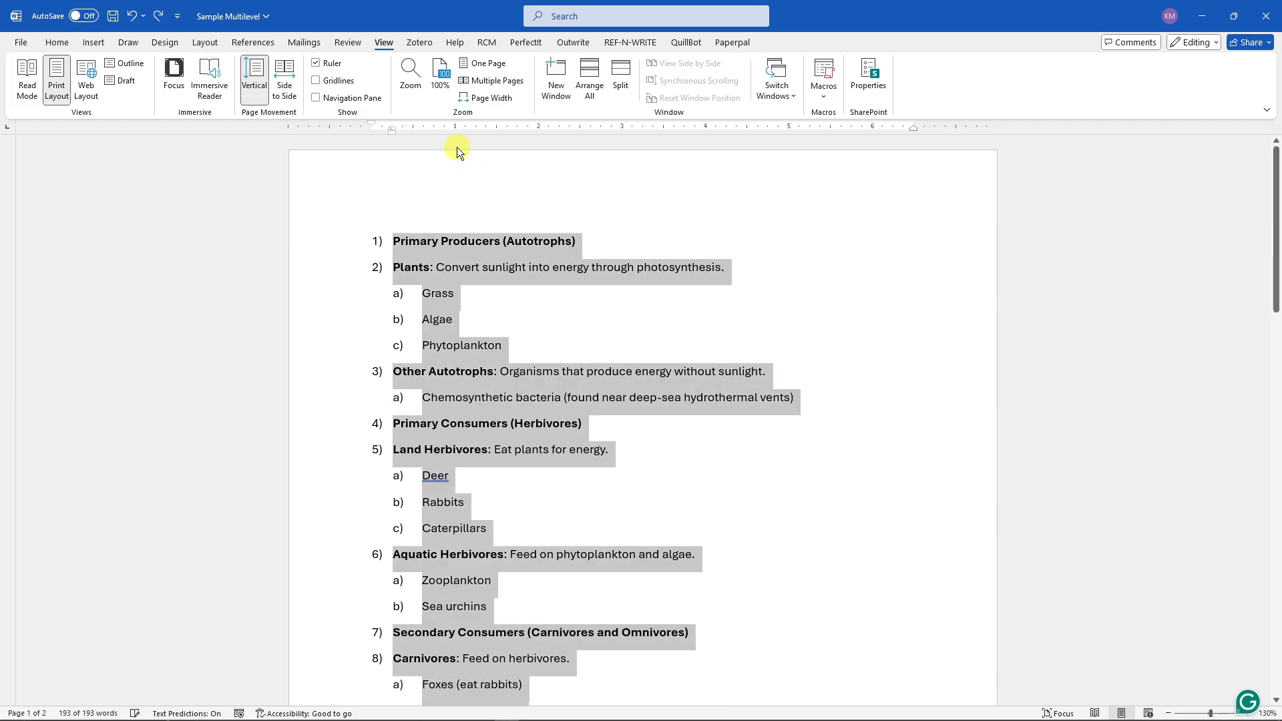
left_click(466, 176)
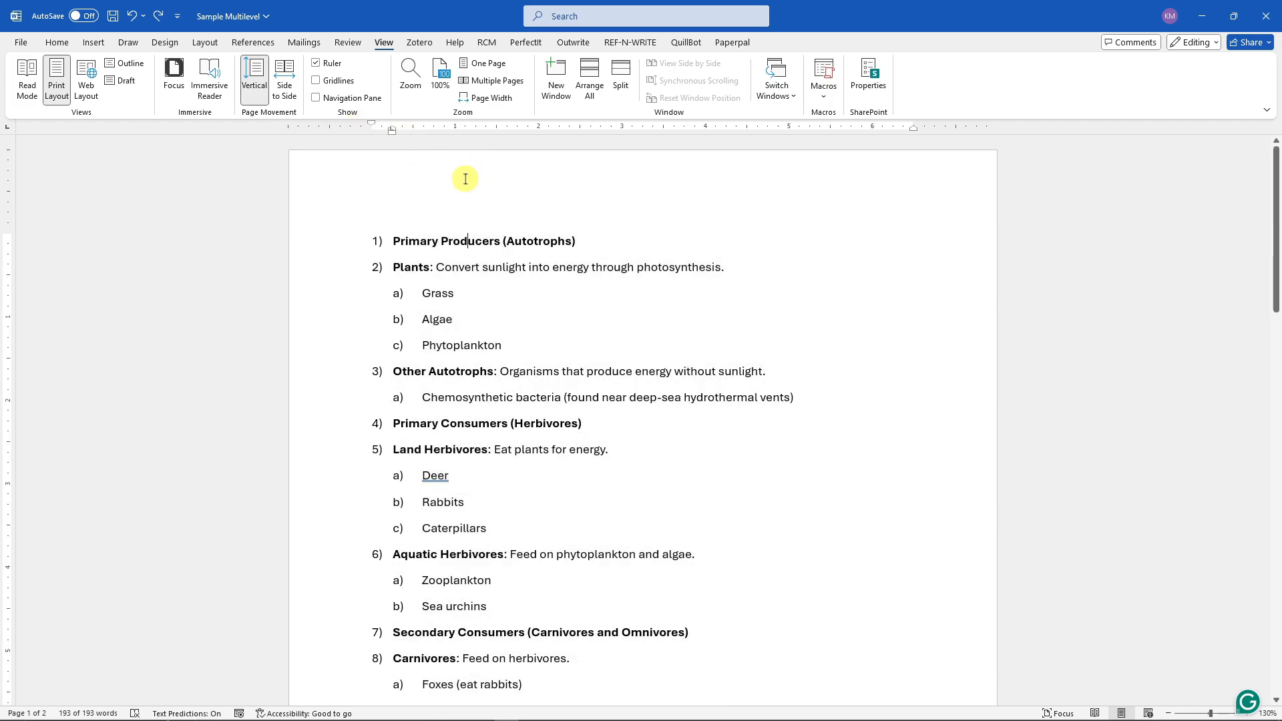
- Briefly show the gridlines and navigation pane, then hide them again
left_click(55, 42)
left_click(379, 42)
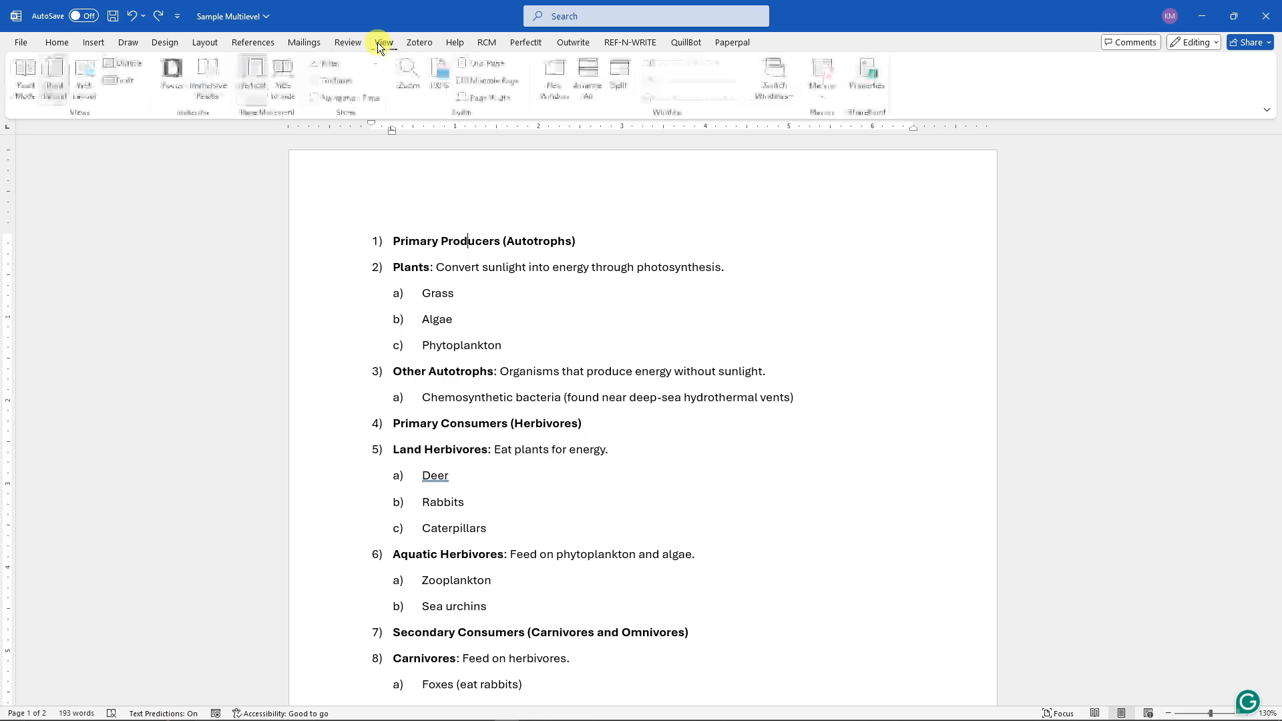
left_click(315, 80)
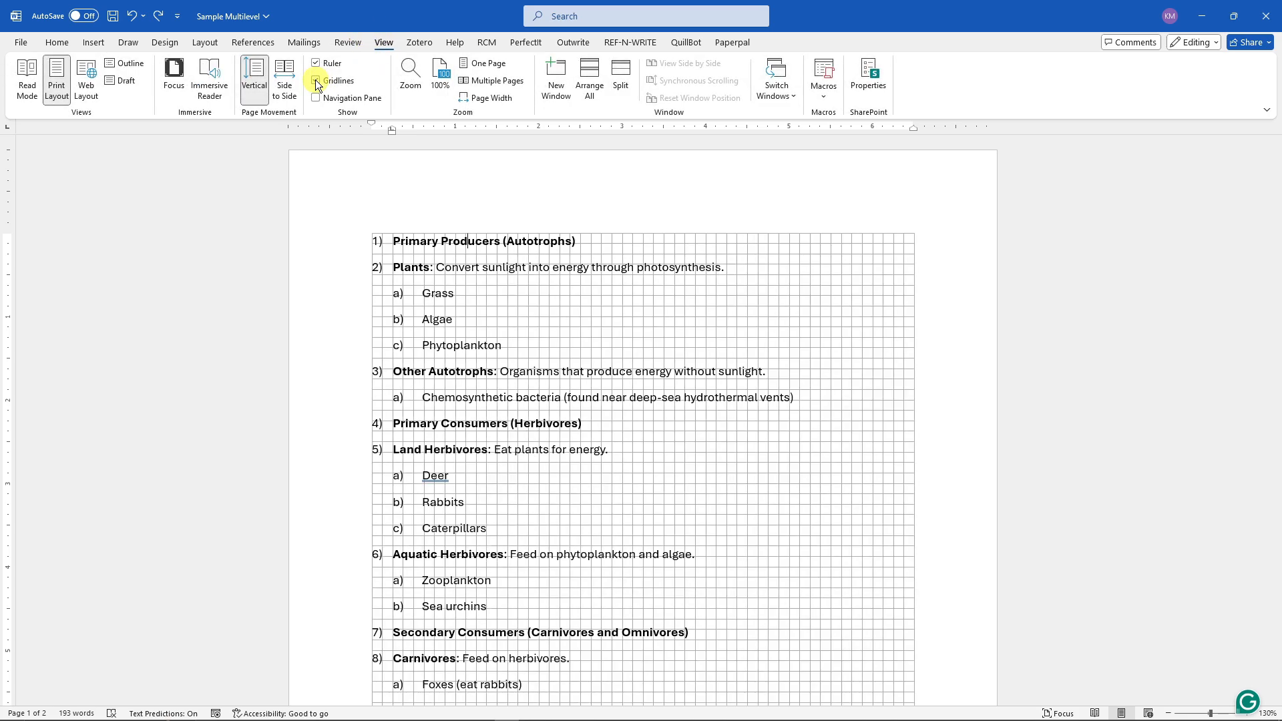
left_click(315, 80)
left_click(312, 96)
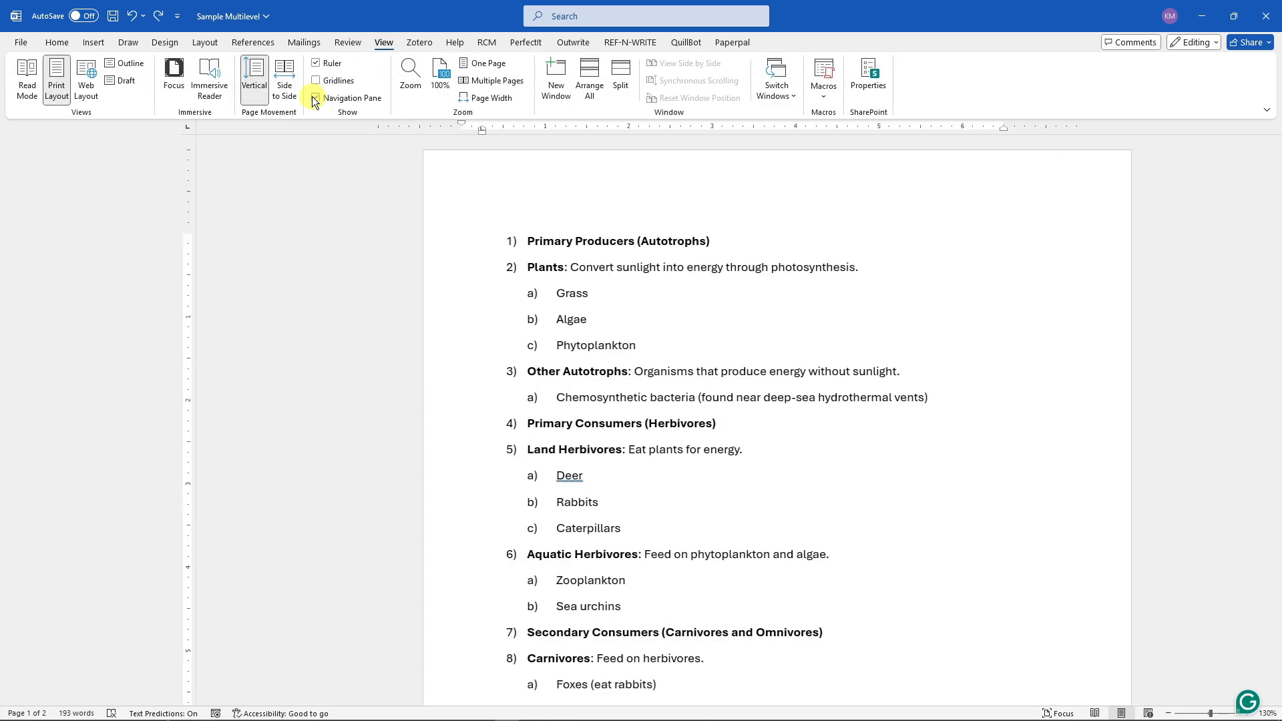
left_click(311, 96)
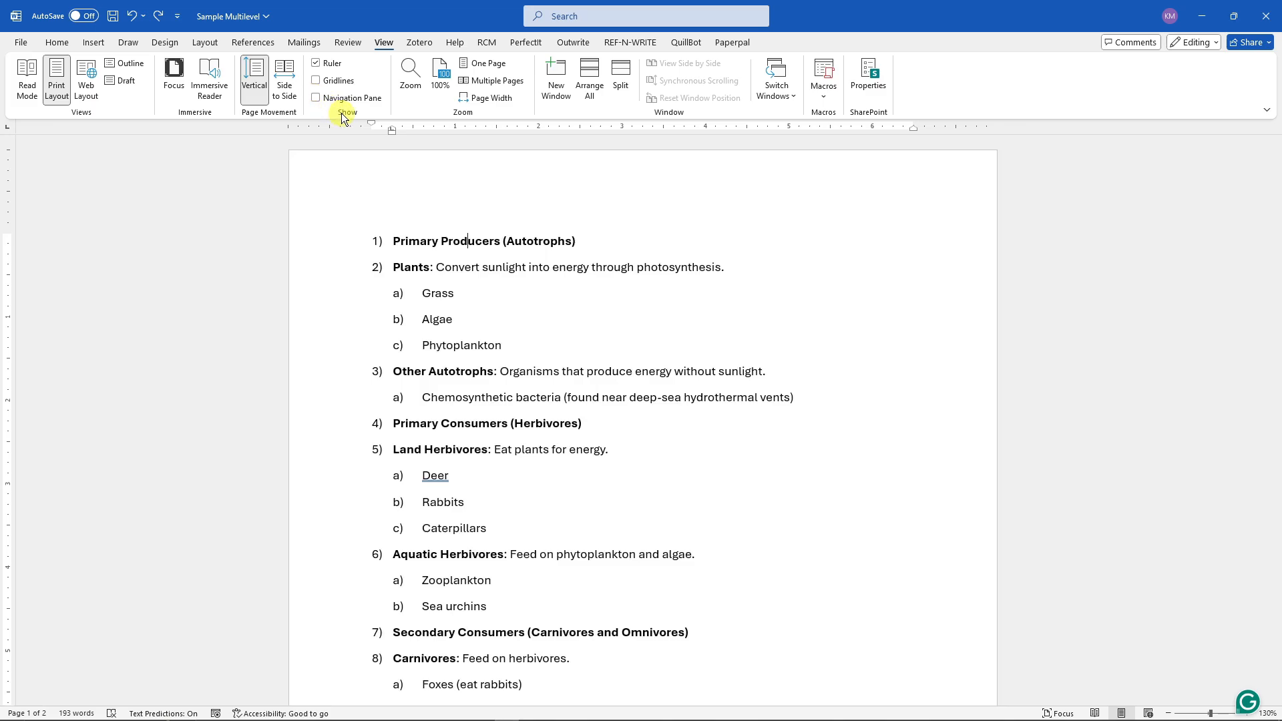
left_click(314, 65)
left_click(314, 66)
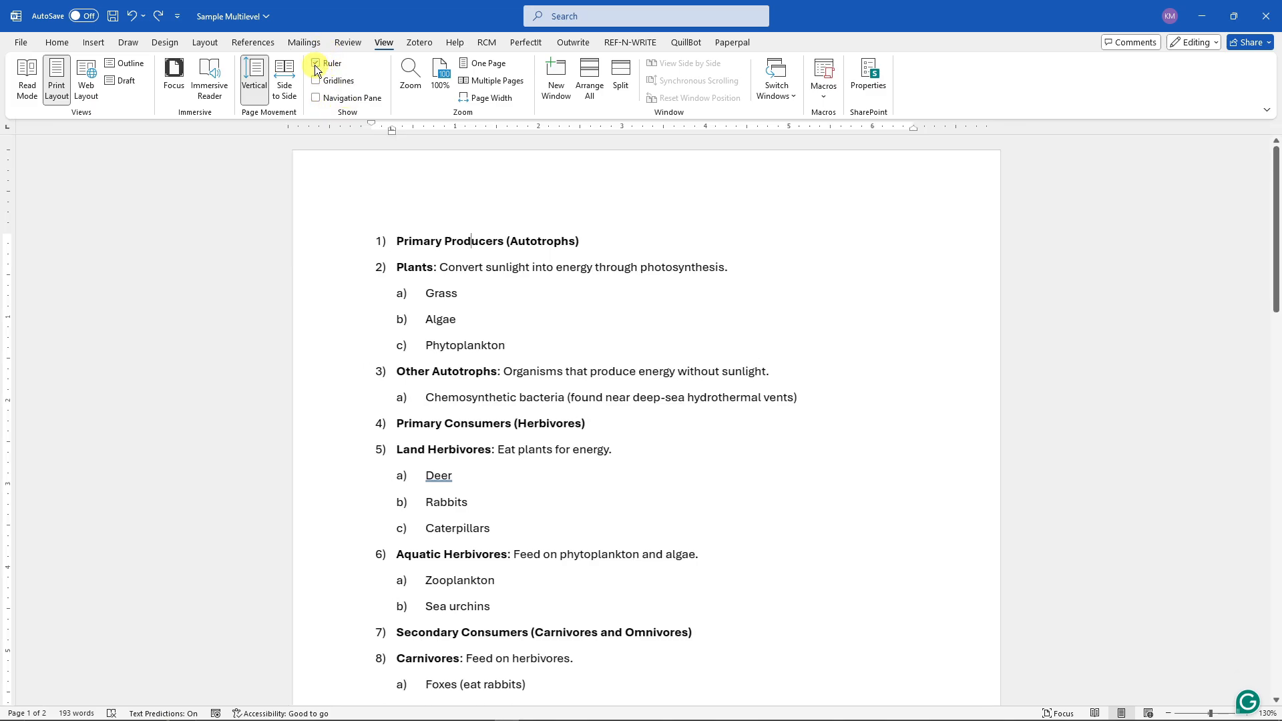
mouse_move(912, 128)
left_mouse_down()
mouse_move(806, 153)
mouse_move(920, 126)
left_mouse_up()
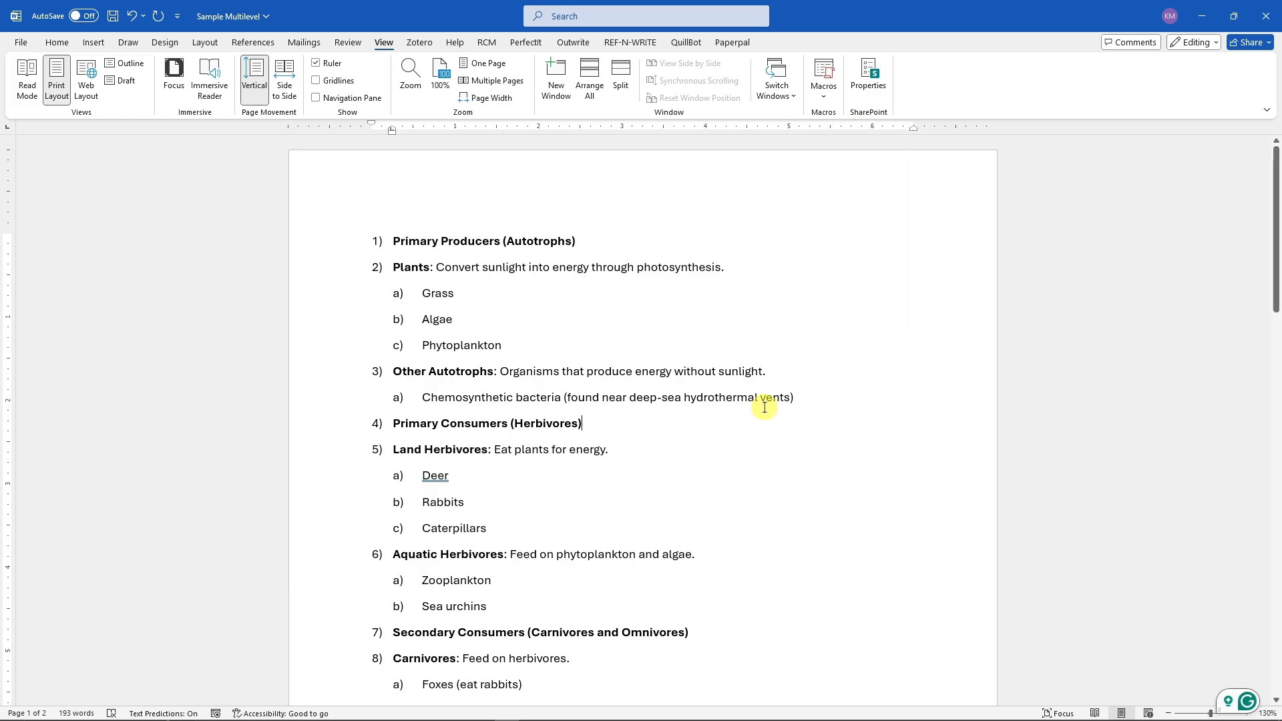
left_click(60, 42)
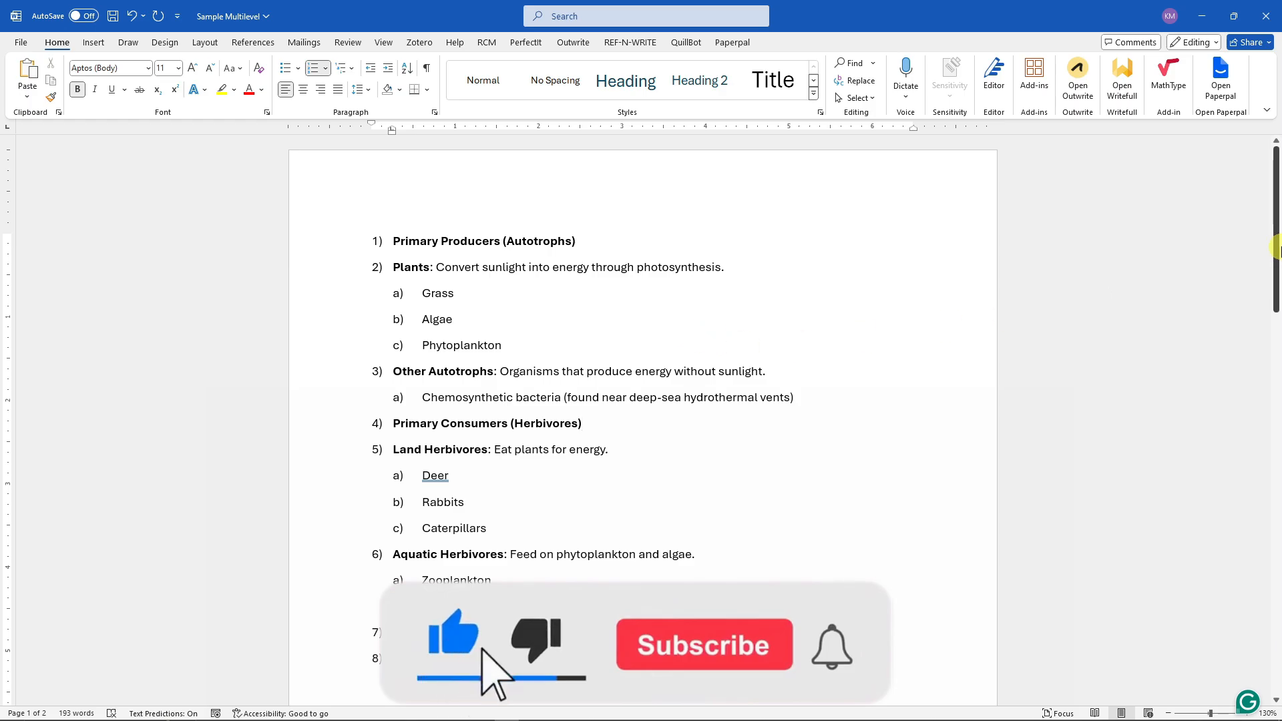
left_click_drag(1275, 240, 1275, 274)
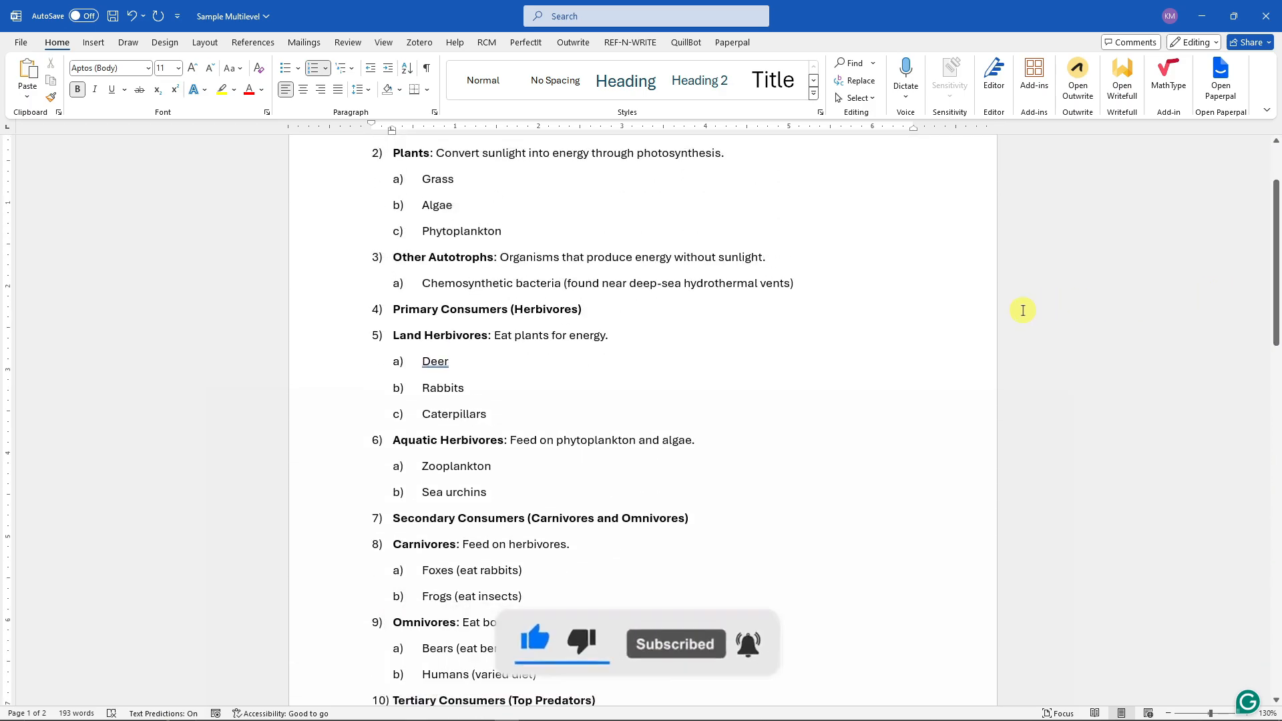